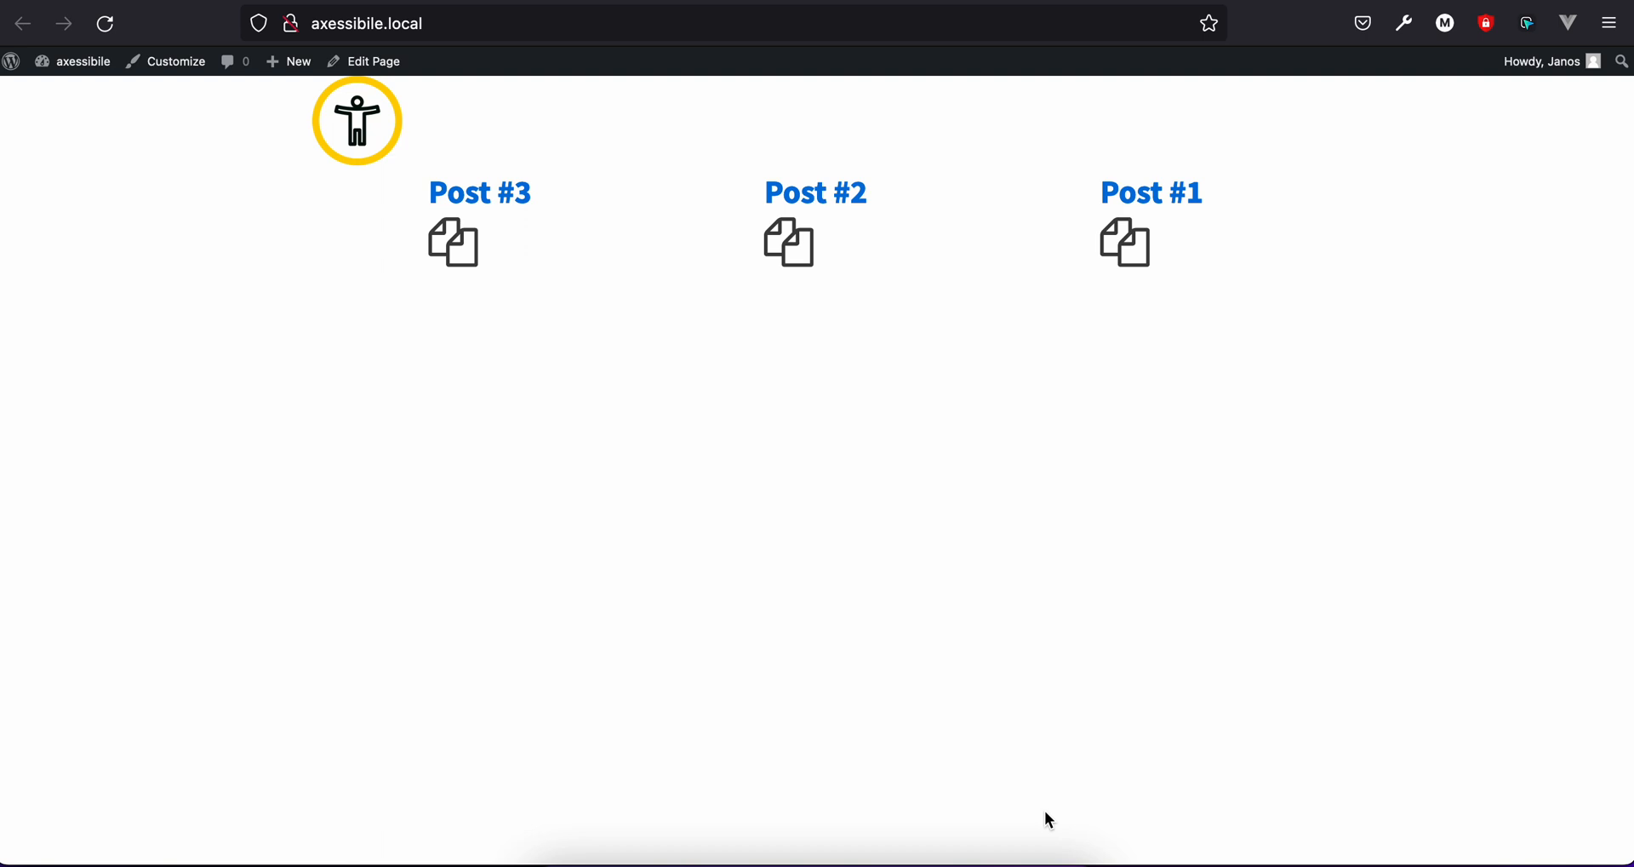
{"action": "left_click", "coordinate": [672, 535]}
{"action": "left_click", "coordinate": [492, 193]}
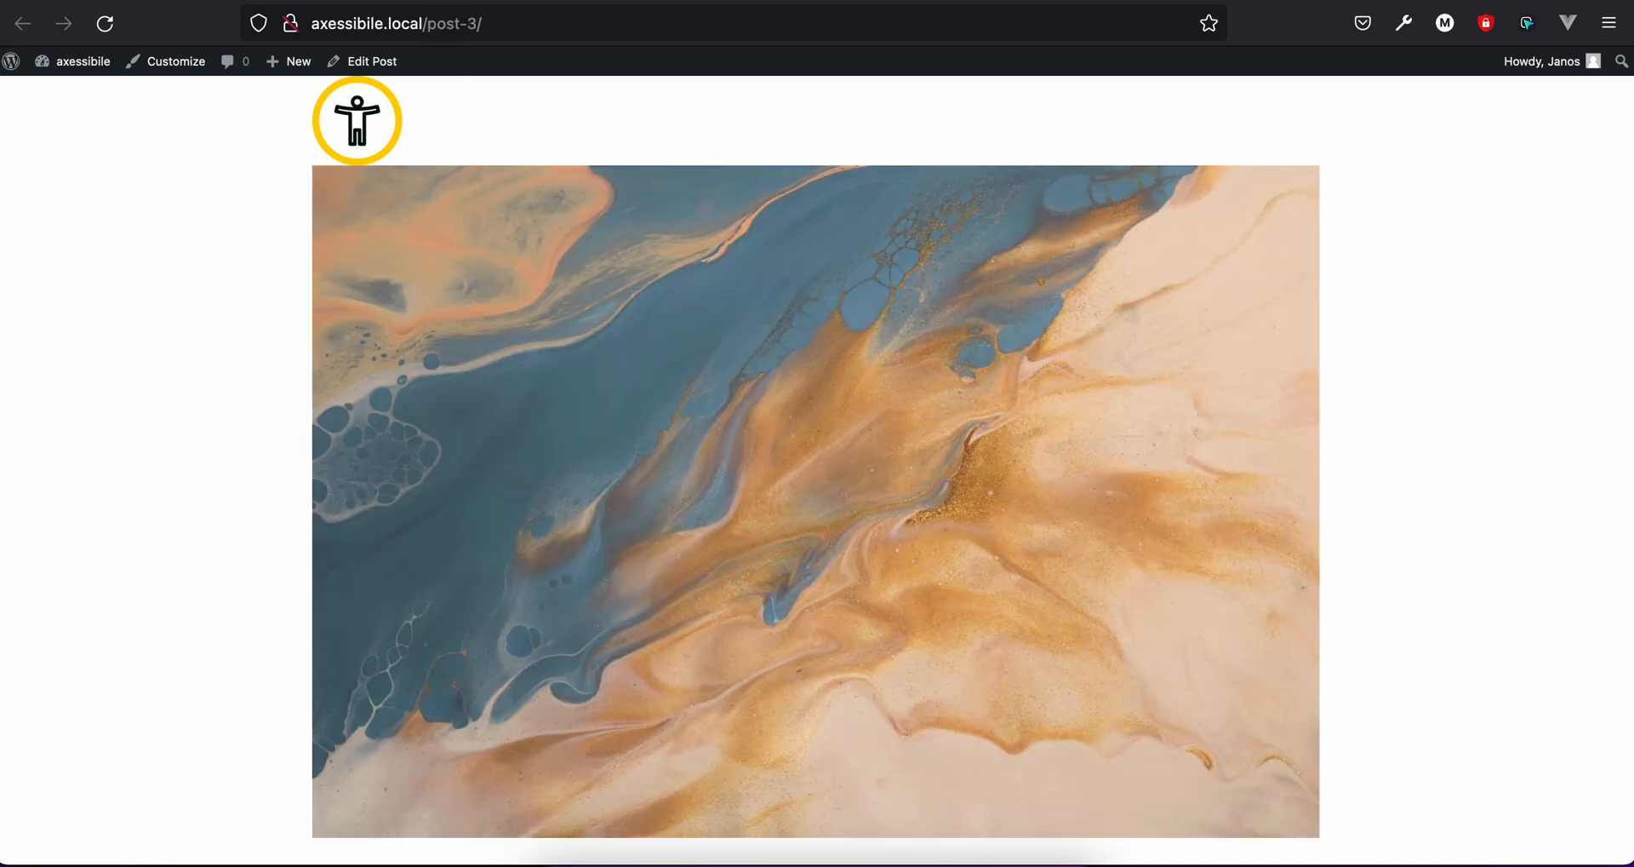
{"action": "key", "text": "super+t"}
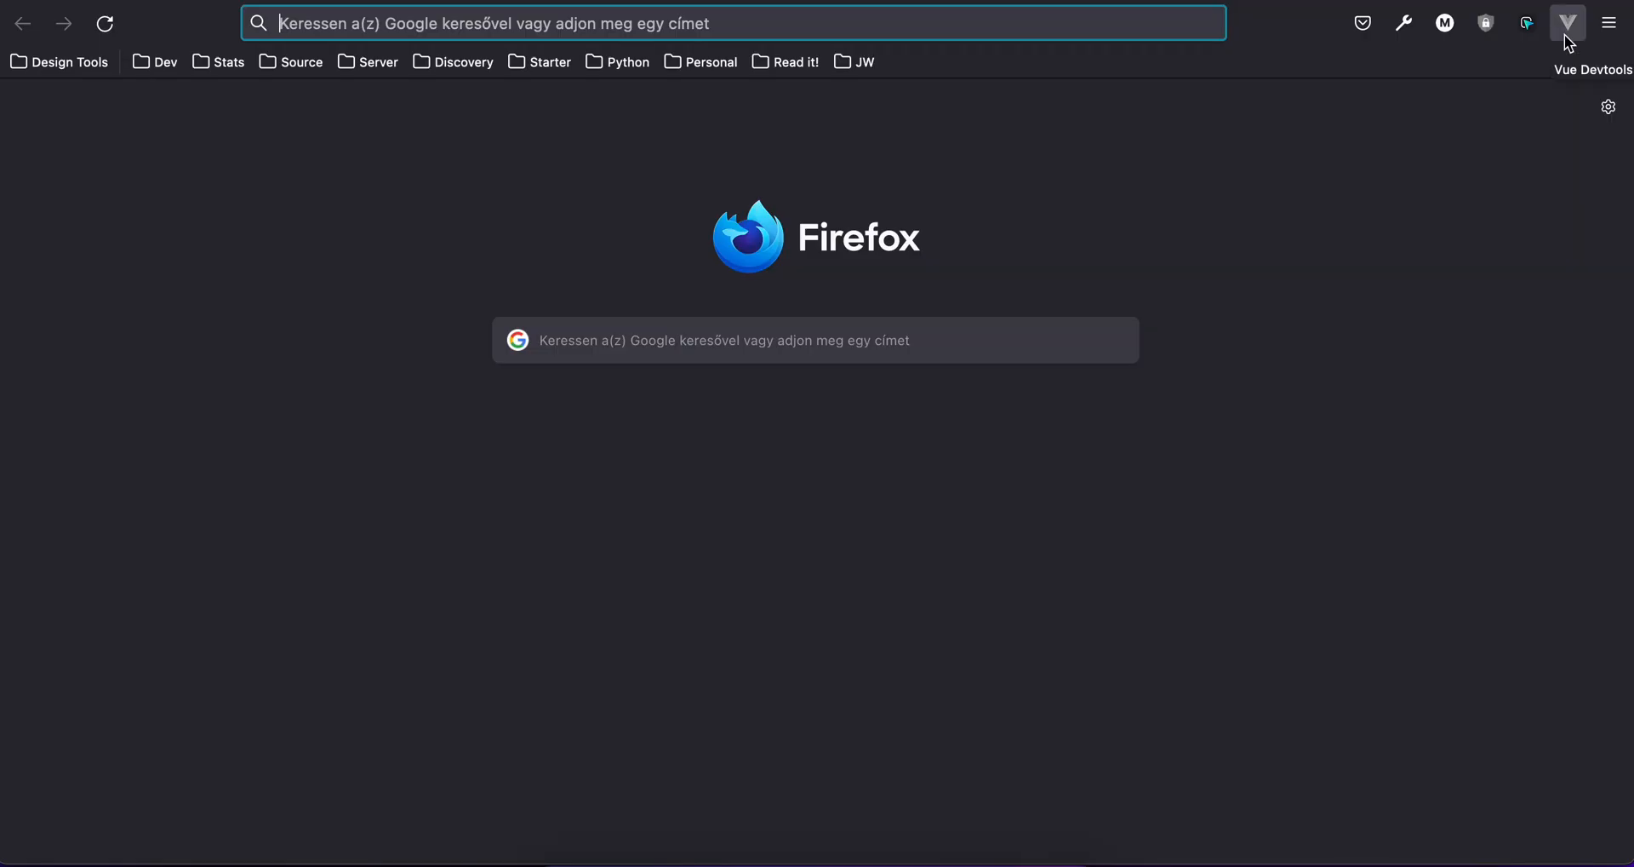
{"action": "type", "text": "http://axessibile.local/?post_type=post&p=32"}
{"action": "key", "text": "Return"}
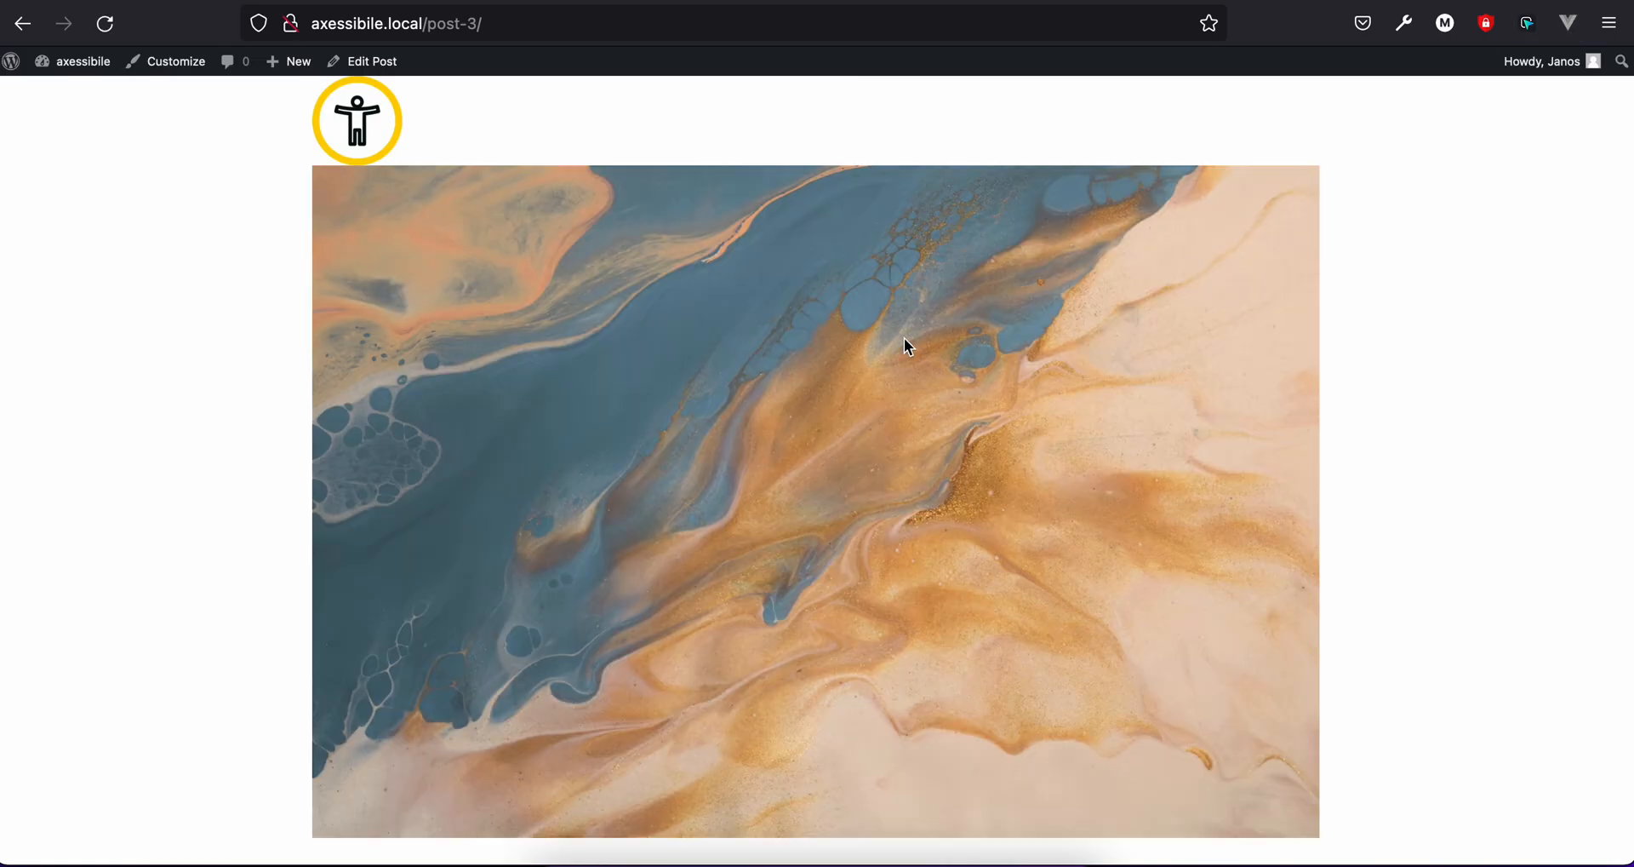
Switch to the Oxygen builder and inspect the Repeater and its dynamic Heading in the page structure
{"action": "left_click", "coordinate": [549, 6]}
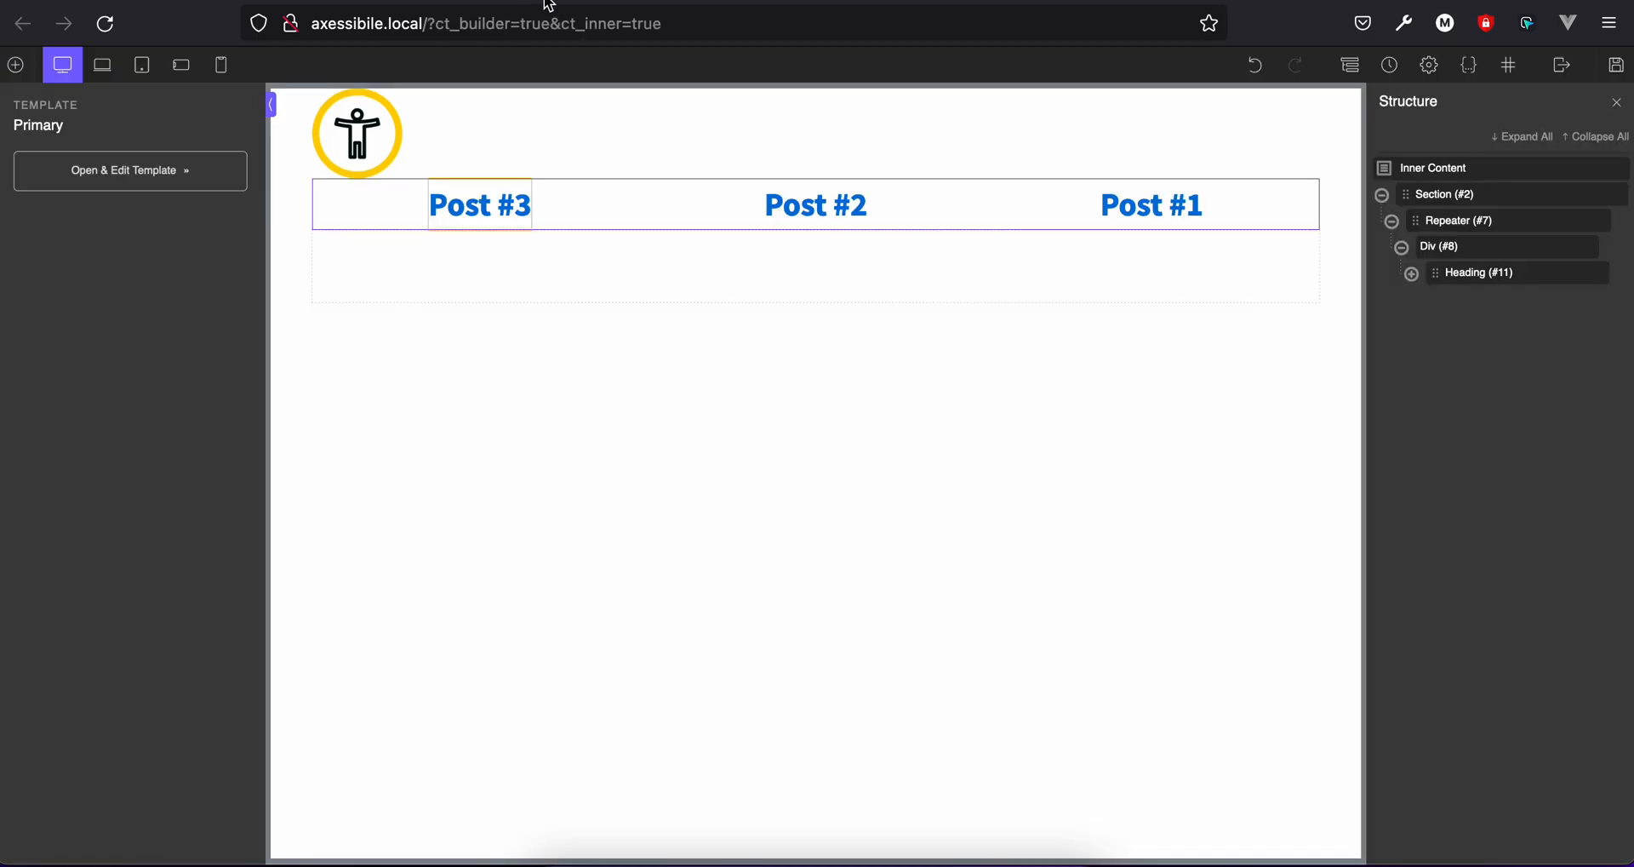
{"action": "left_click", "coordinate": [1514, 223]}
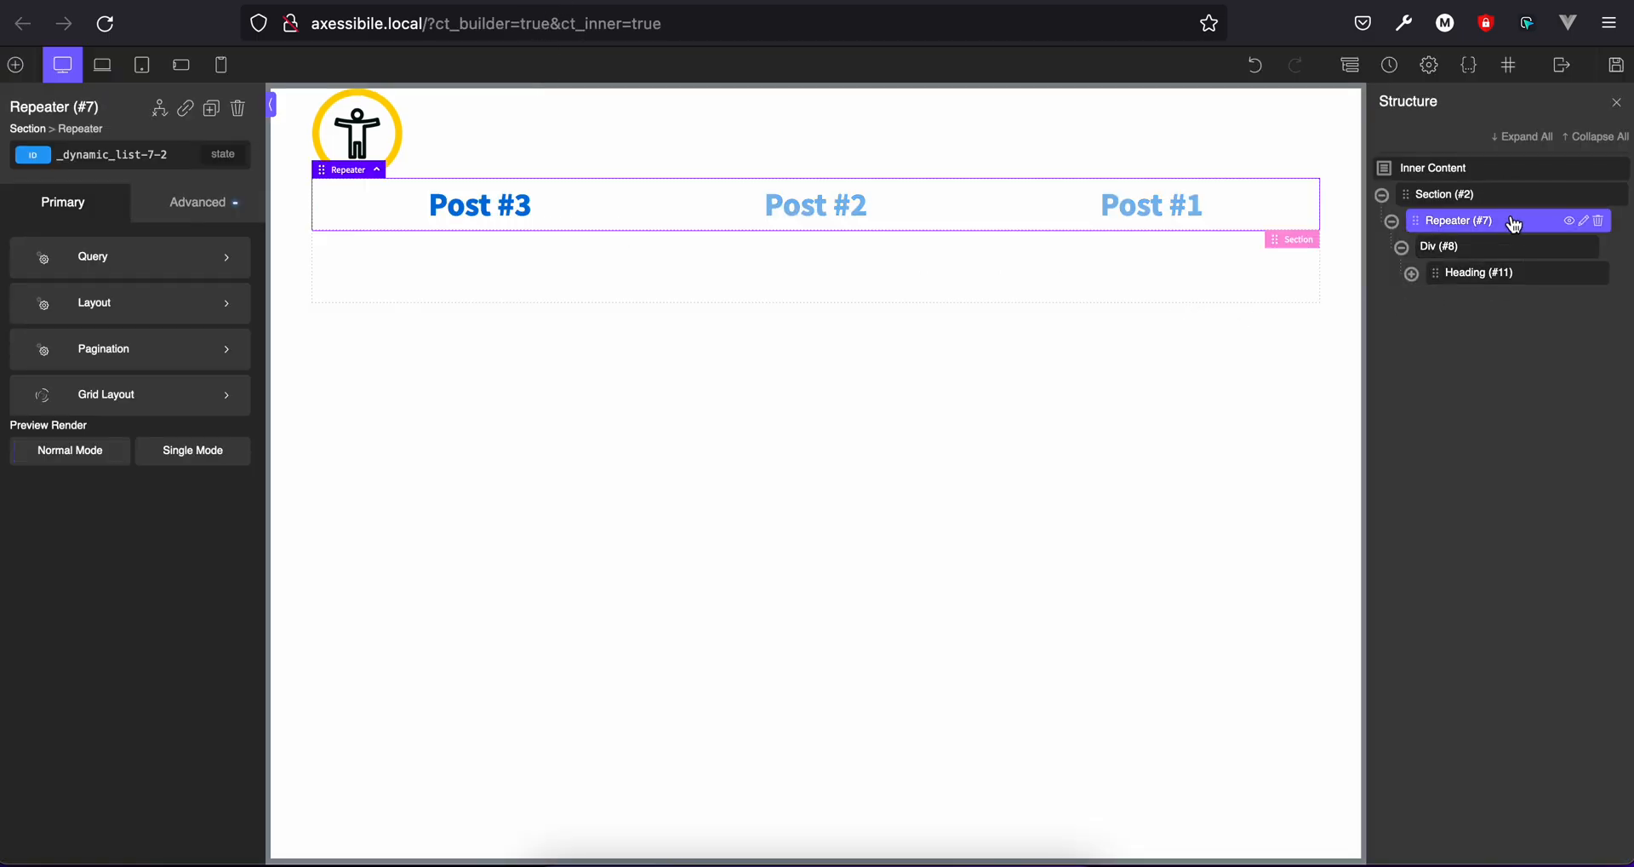
{"action": "left_click", "coordinate": [1490, 278]}
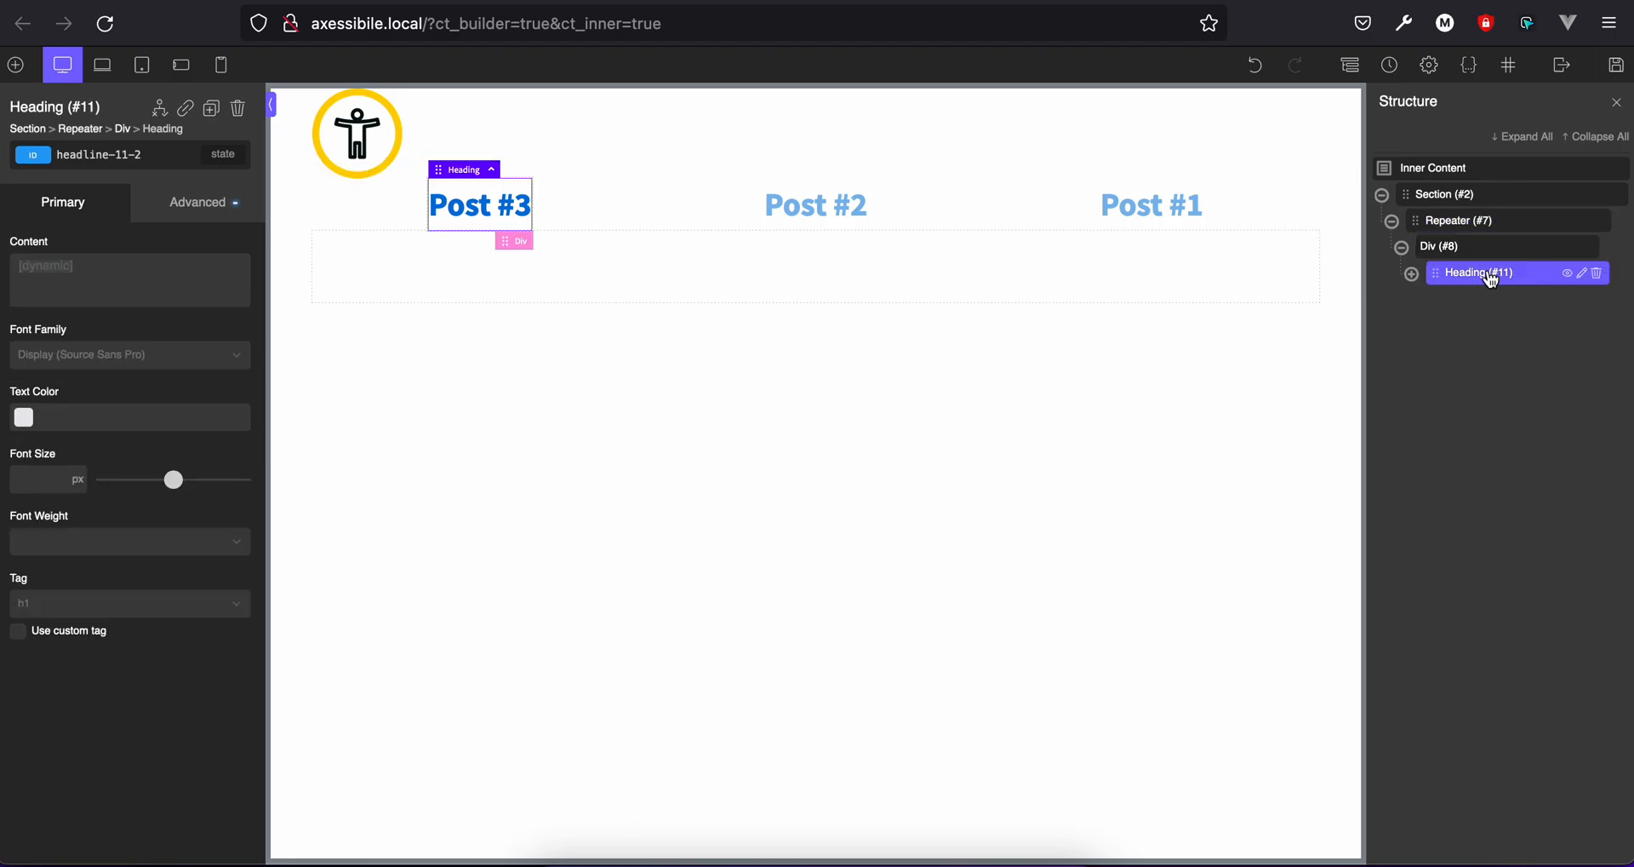
Review the Install and Setup instructions on the clipboard.js website
{"action": "left_click", "coordinate": [847, 4]}
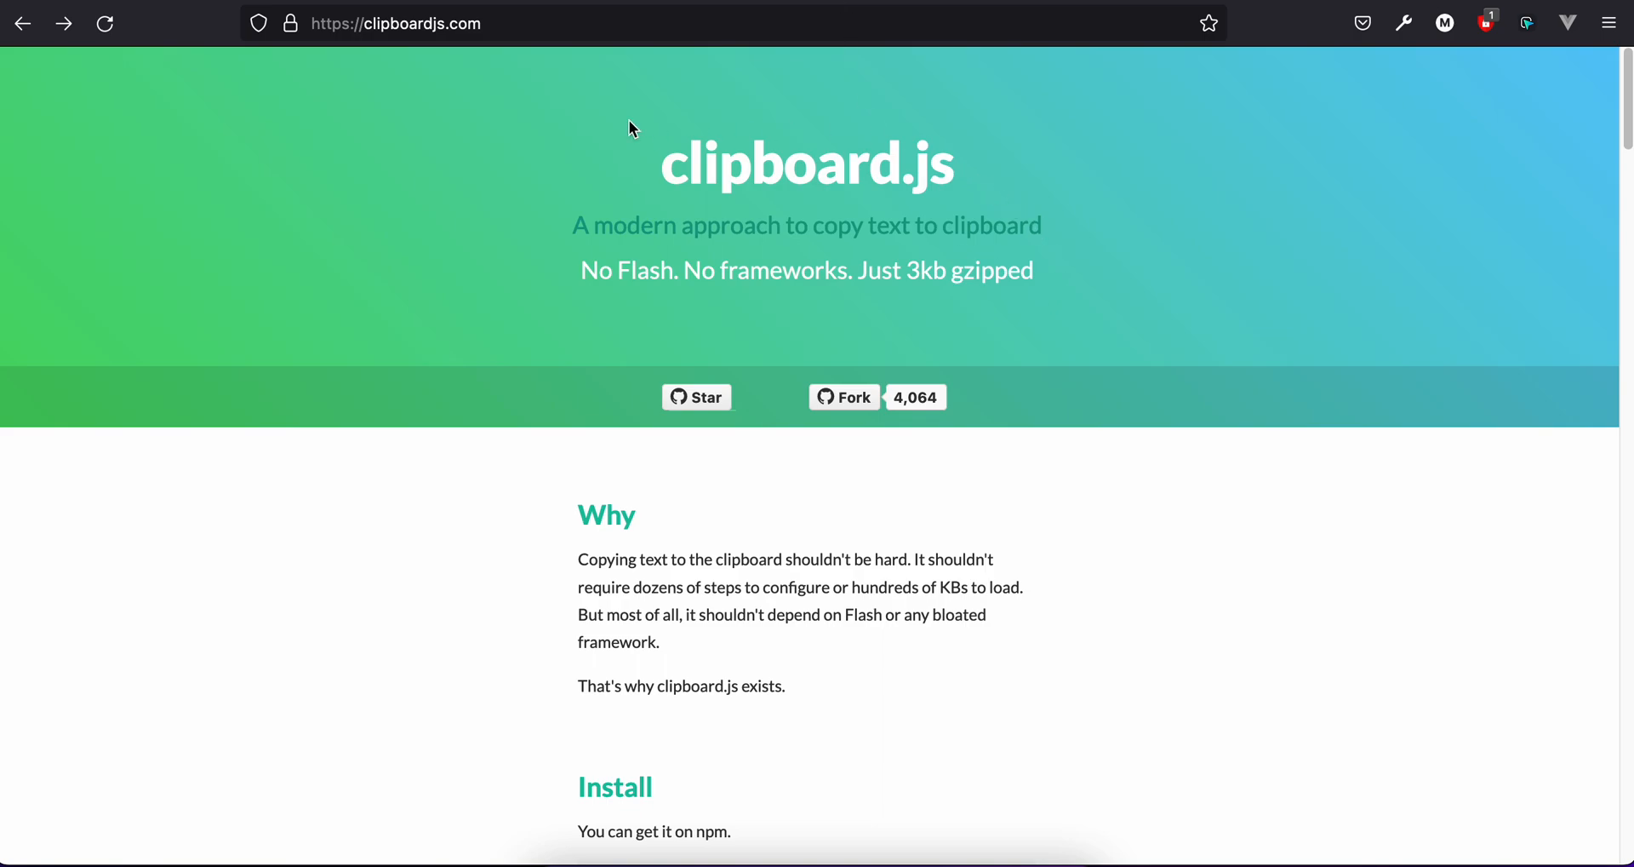
{"action": "scroll", "coordinate": [954, 541], "scroll_direction": "down", "scroll_amount": 2}
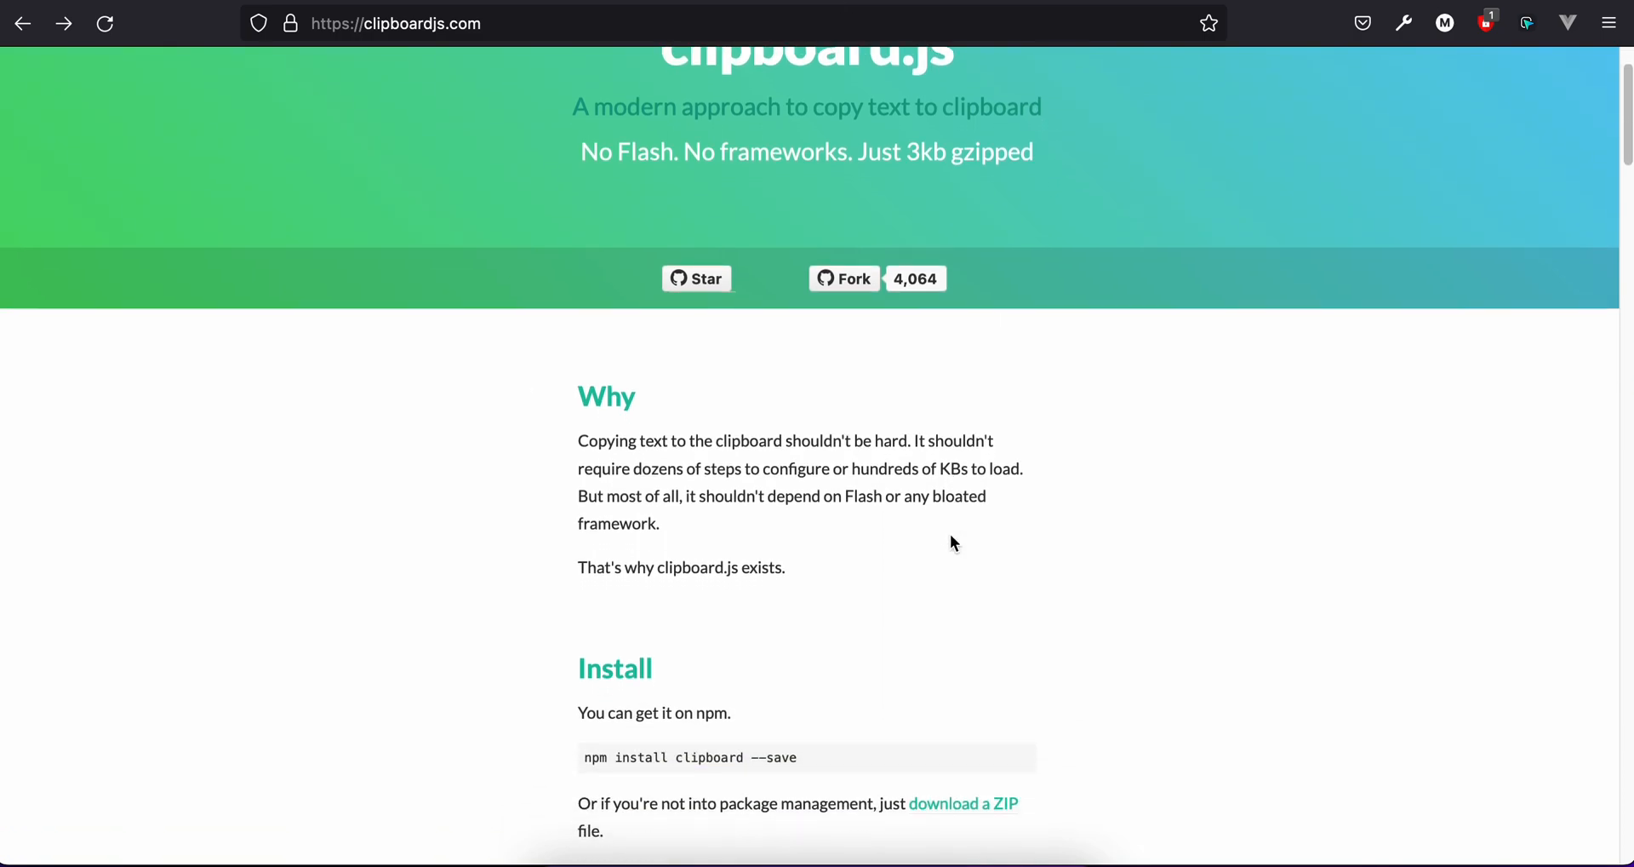
{"action": "scroll", "coordinate": [953, 541], "scroll_direction": "up", "scroll_amount": 2}
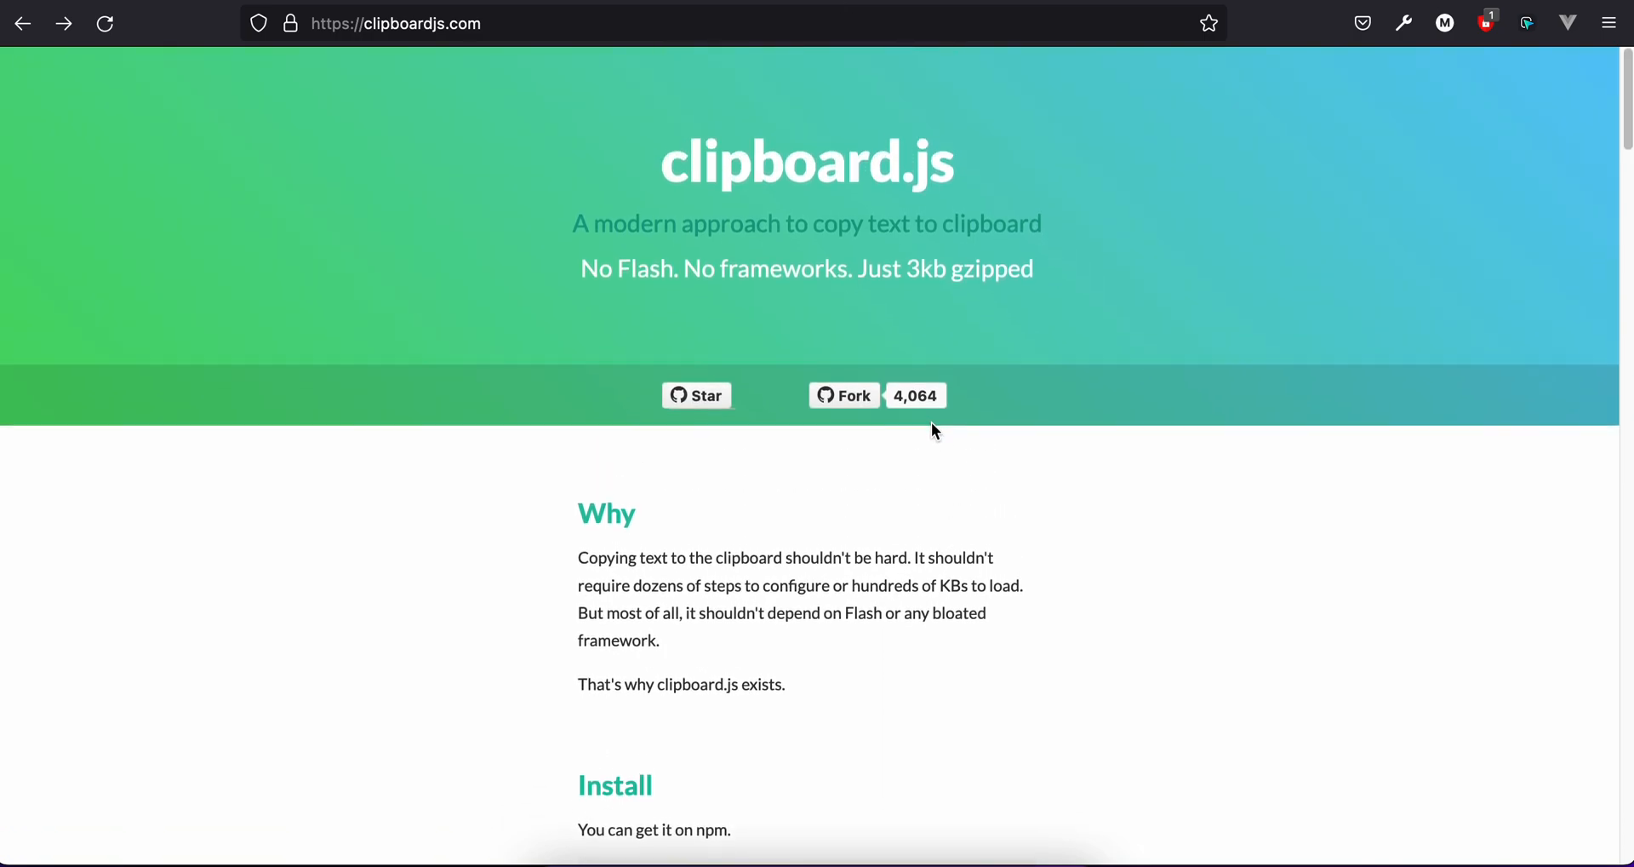
{"action": "scroll", "coordinate": [931, 422], "scroll_direction": "down", "scroll_amount": 3}
{"action": "scroll", "coordinate": [931, 422], "scroll_direction": "up", "scroll_amount": 3}
{"action": "scroll", "coordinate": [934, 430], "scroll_direction": "down", "scroll_amount": 5}
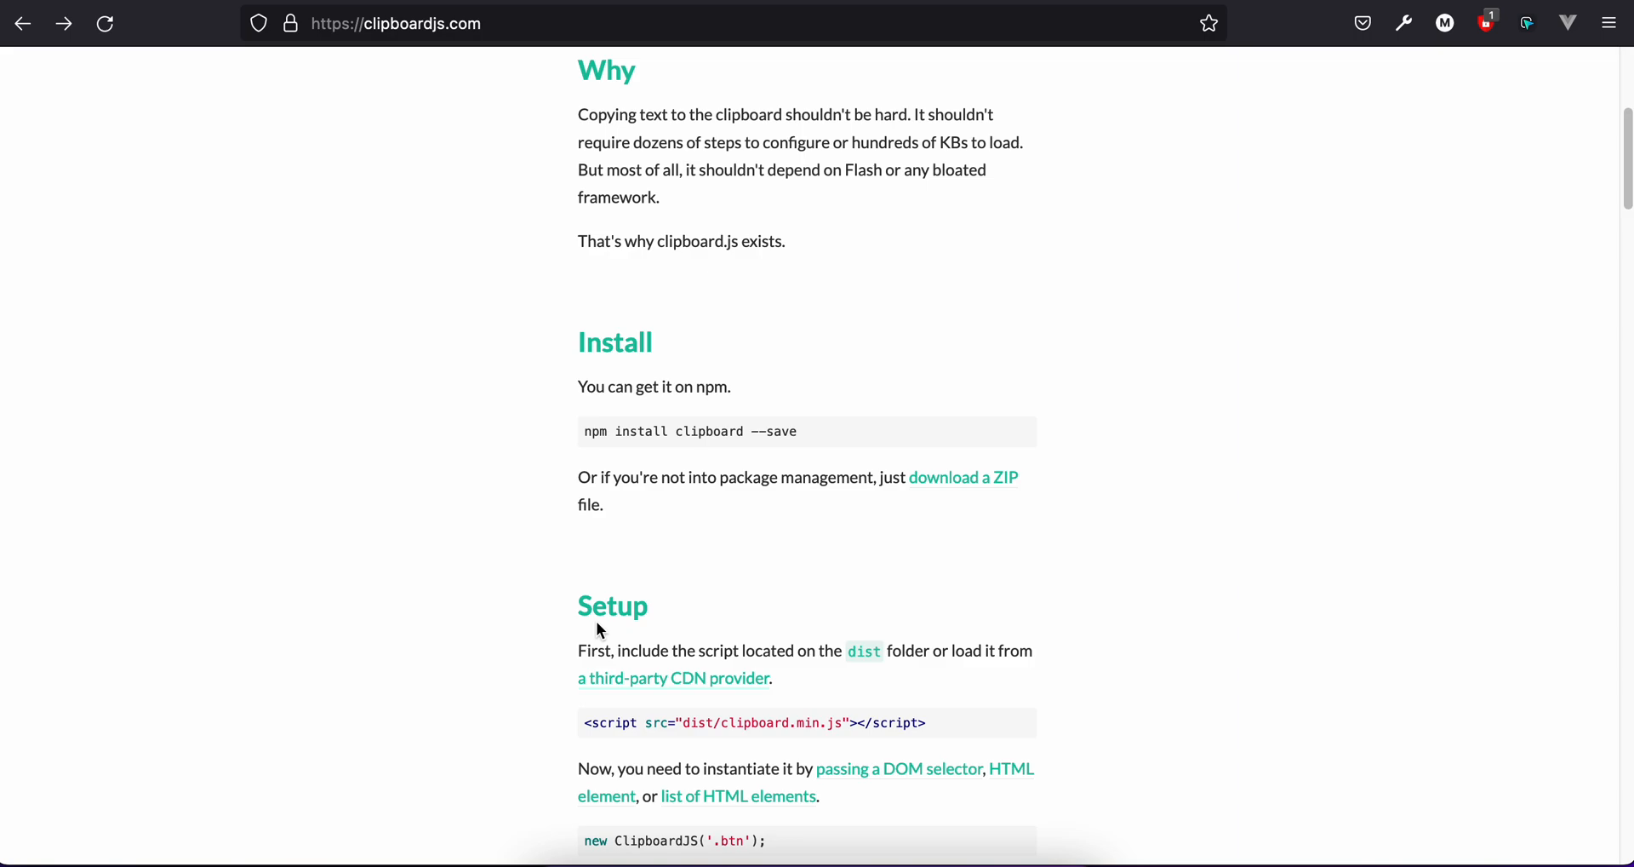
{"action": "scroll", "coordinate": [600, 630], "scroll_direction": "up", "scroll_amount": 4}
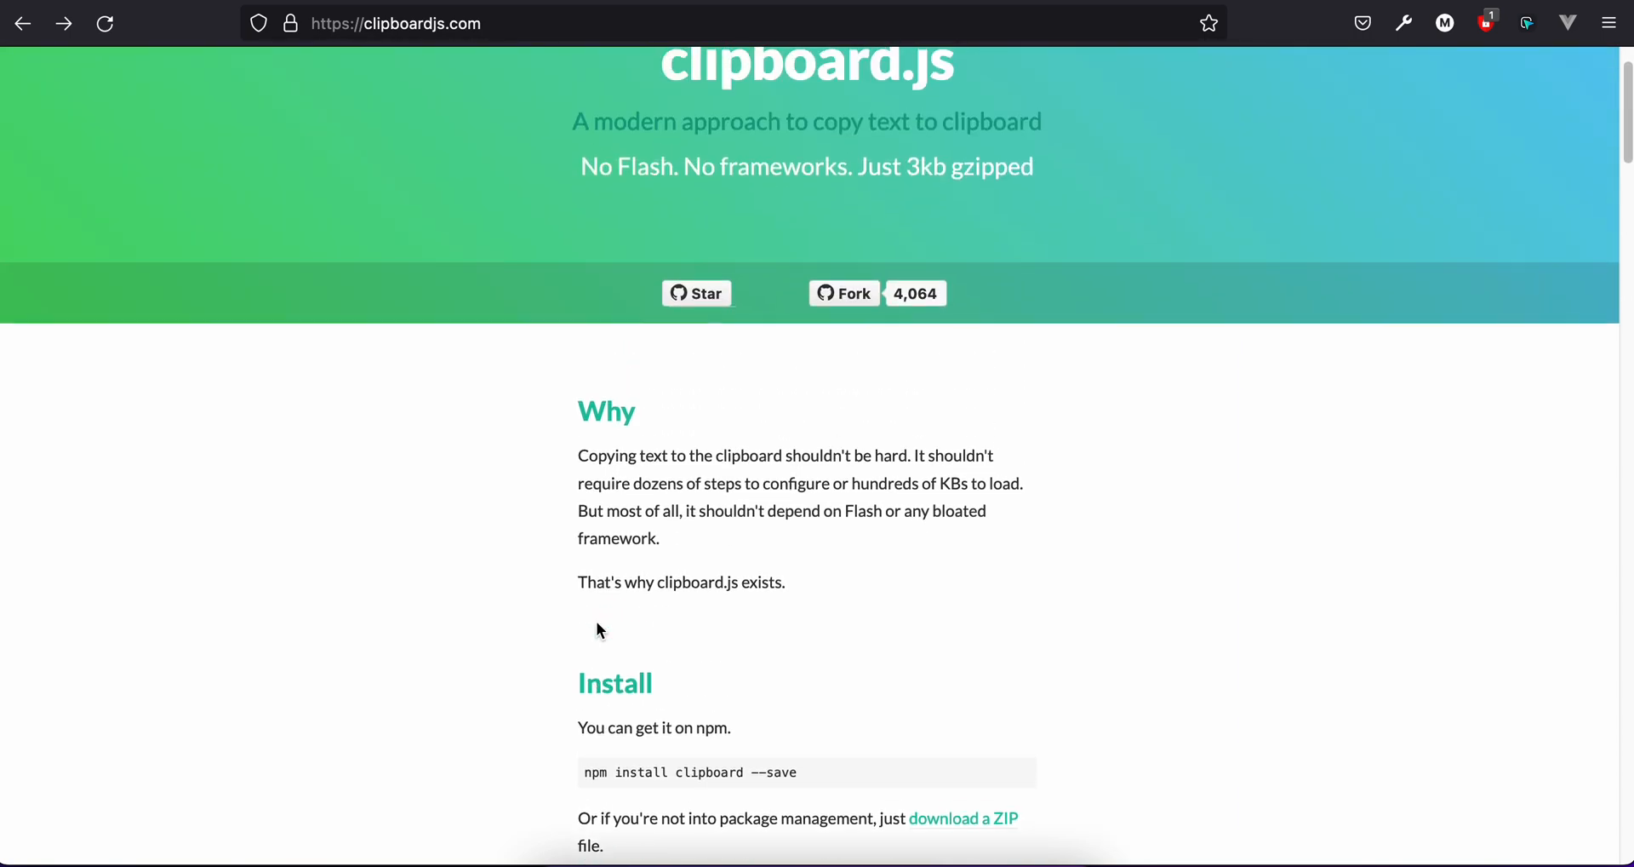
{"action": "scroll", "coordinate": [600, 630], "scroll_direction": "down", "scroll_amount": 4}
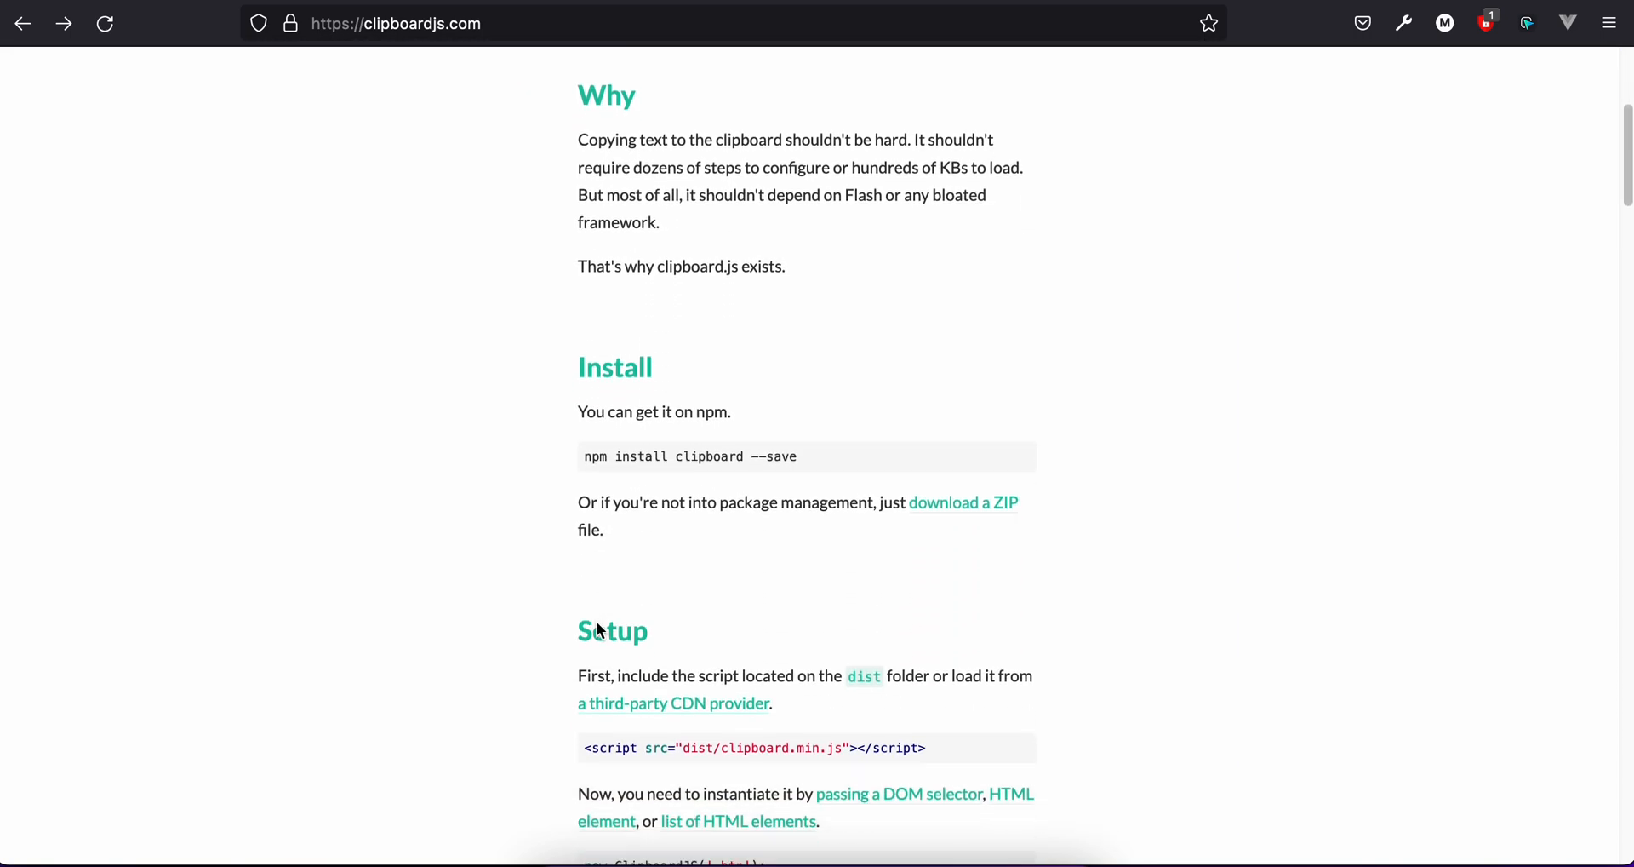
{"action": "scroll", "coordinate": [606, 637], "scroll_direction": "down", "scroll_amount": 1}
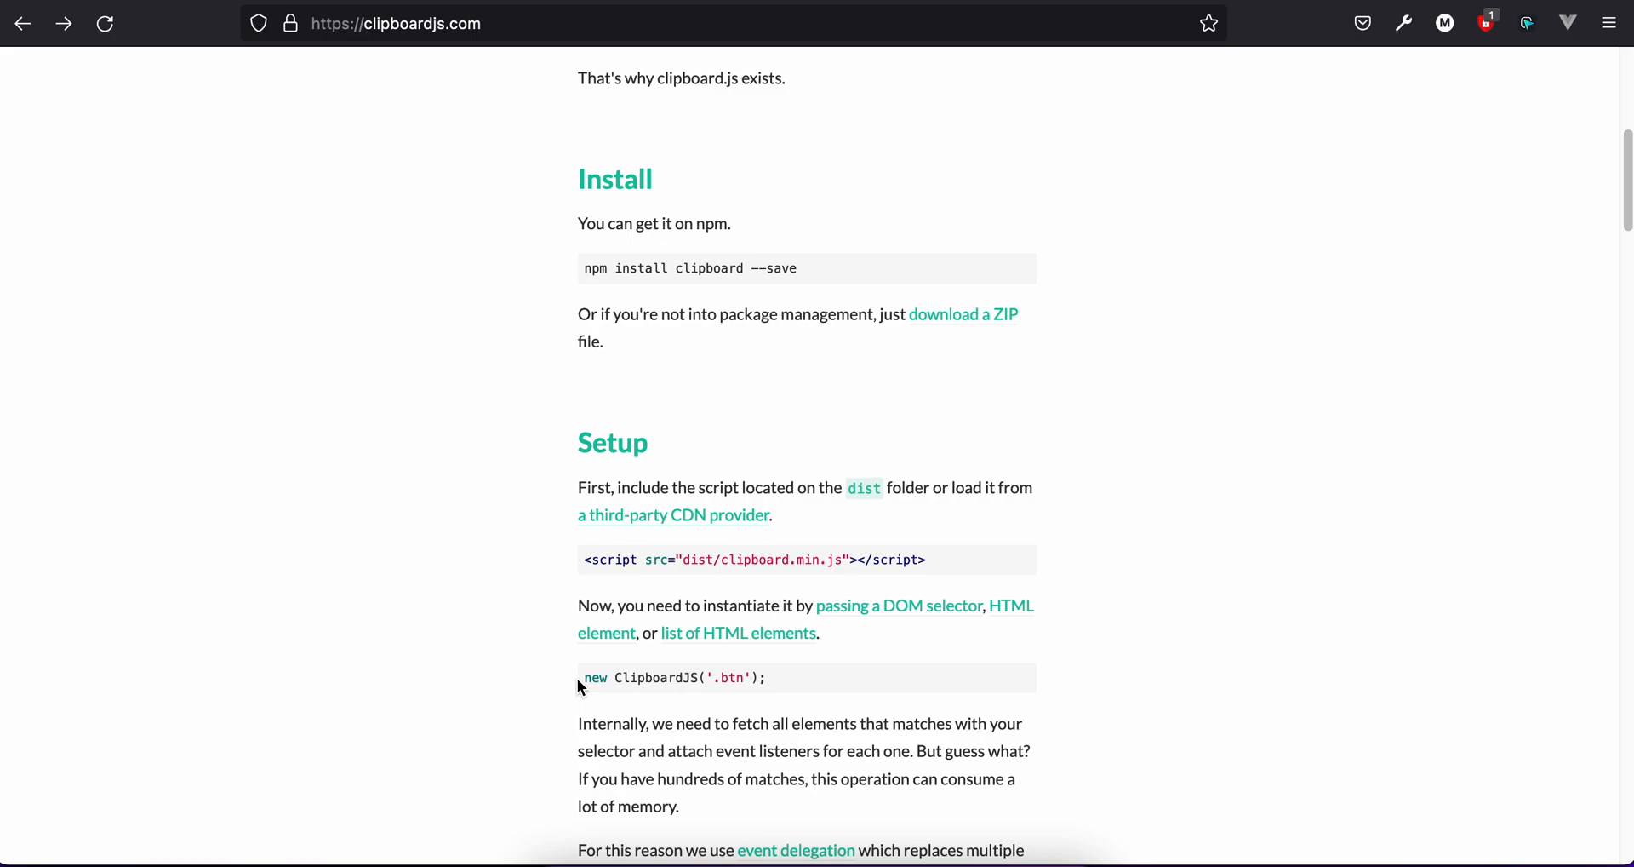
Return to the Oxygen builder, add a Code Block to the Section and place it above the Repeater
{"action": "left_click", "coordinate": [592, 1]}
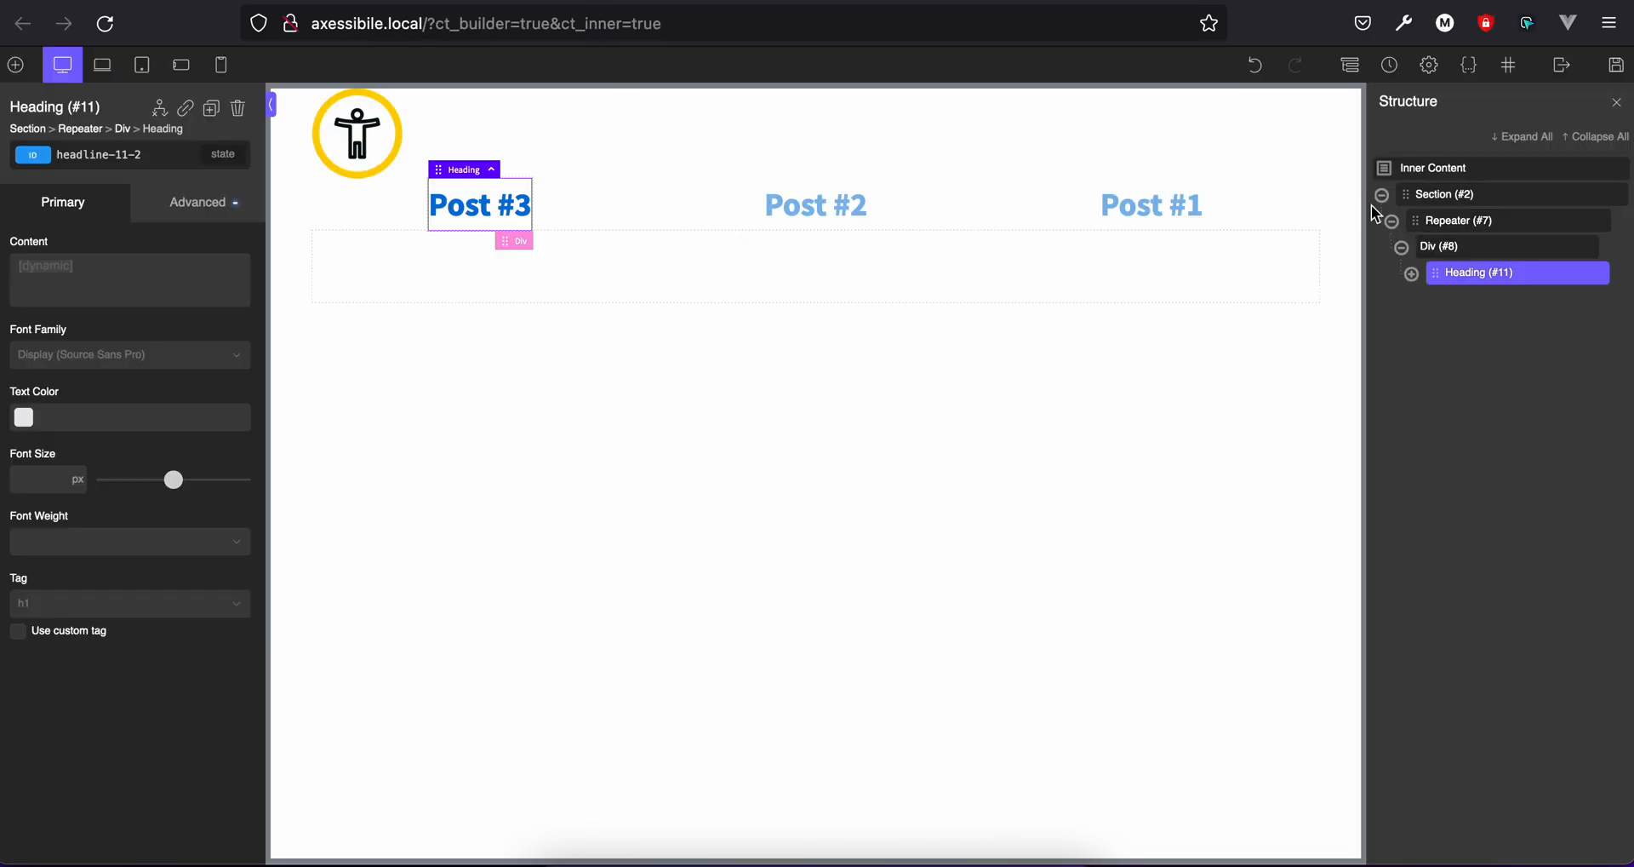
{"action": "left_click", "coordinate": [1420, 201]}
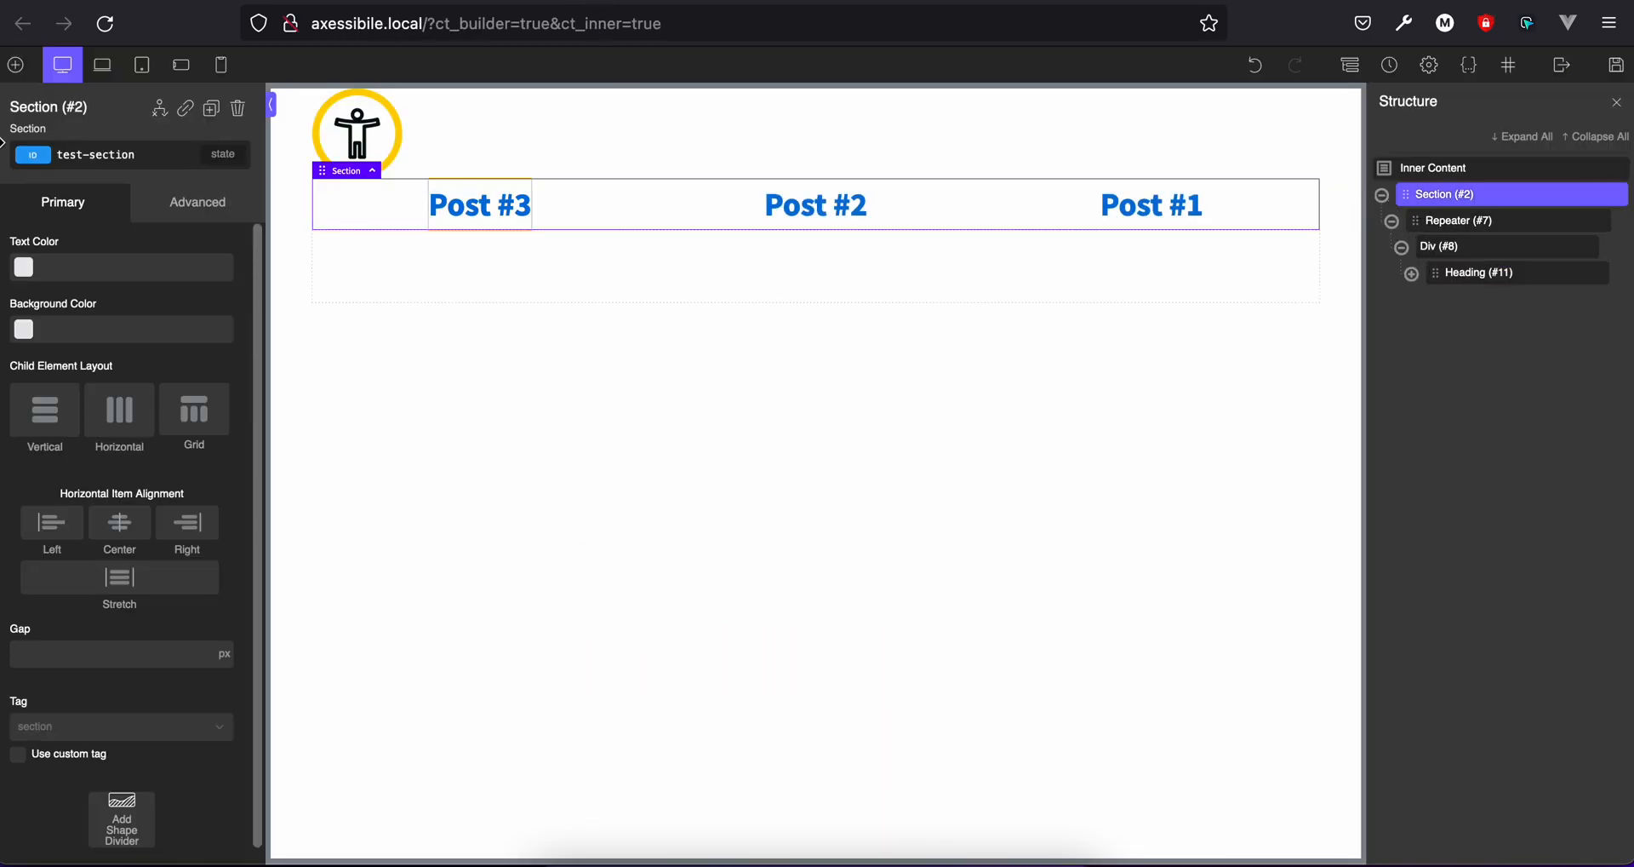
{"action": "left_click", "coordinate": [16, 66]}
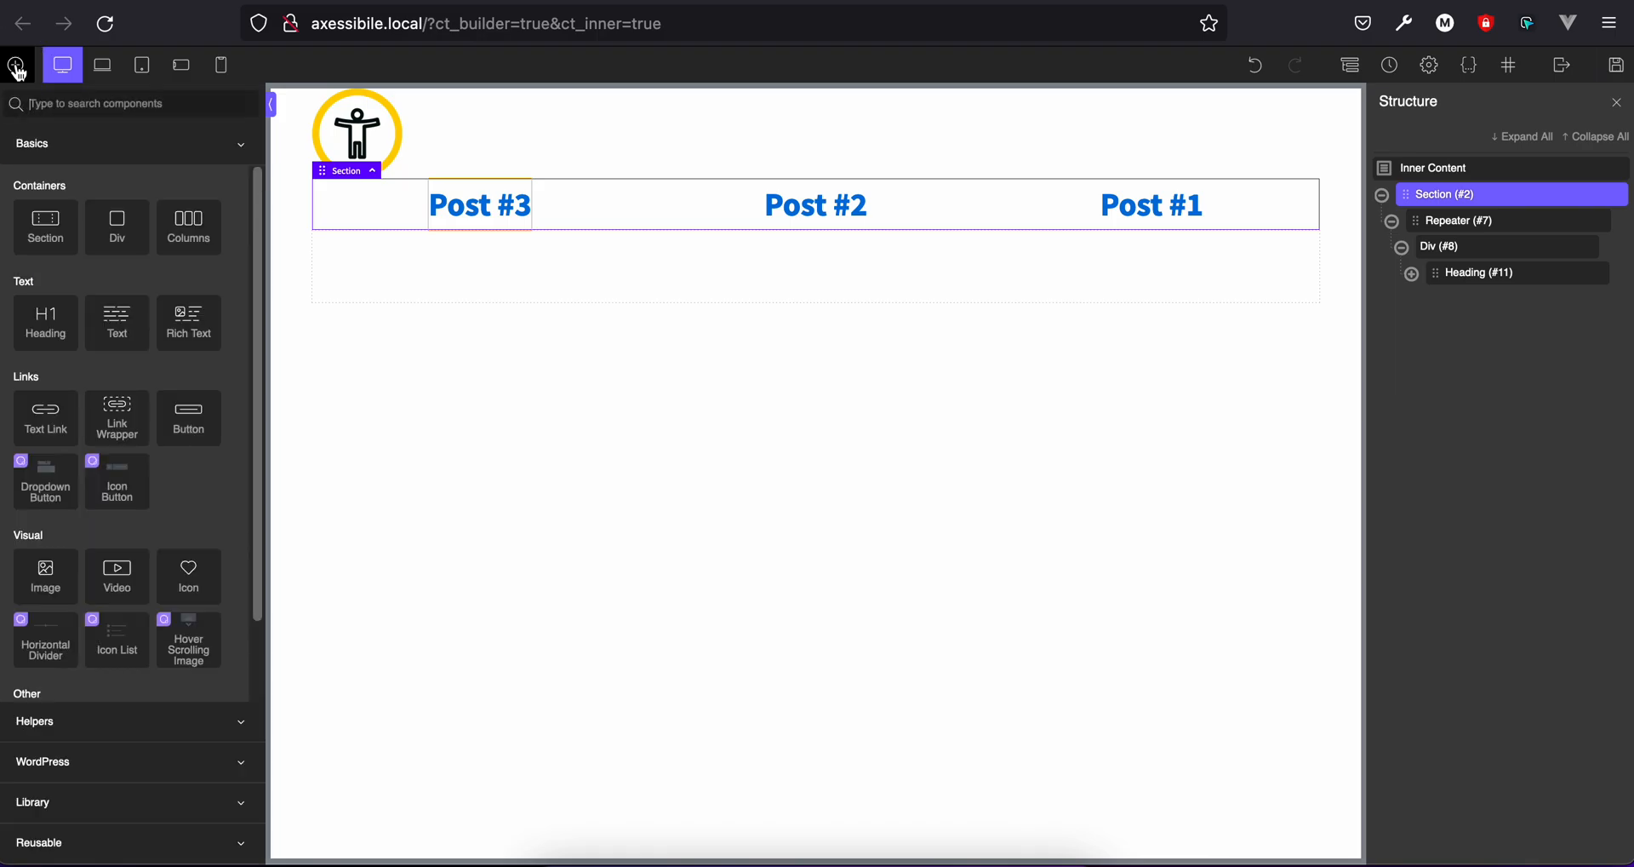
{"action": "type", "text": "code"}
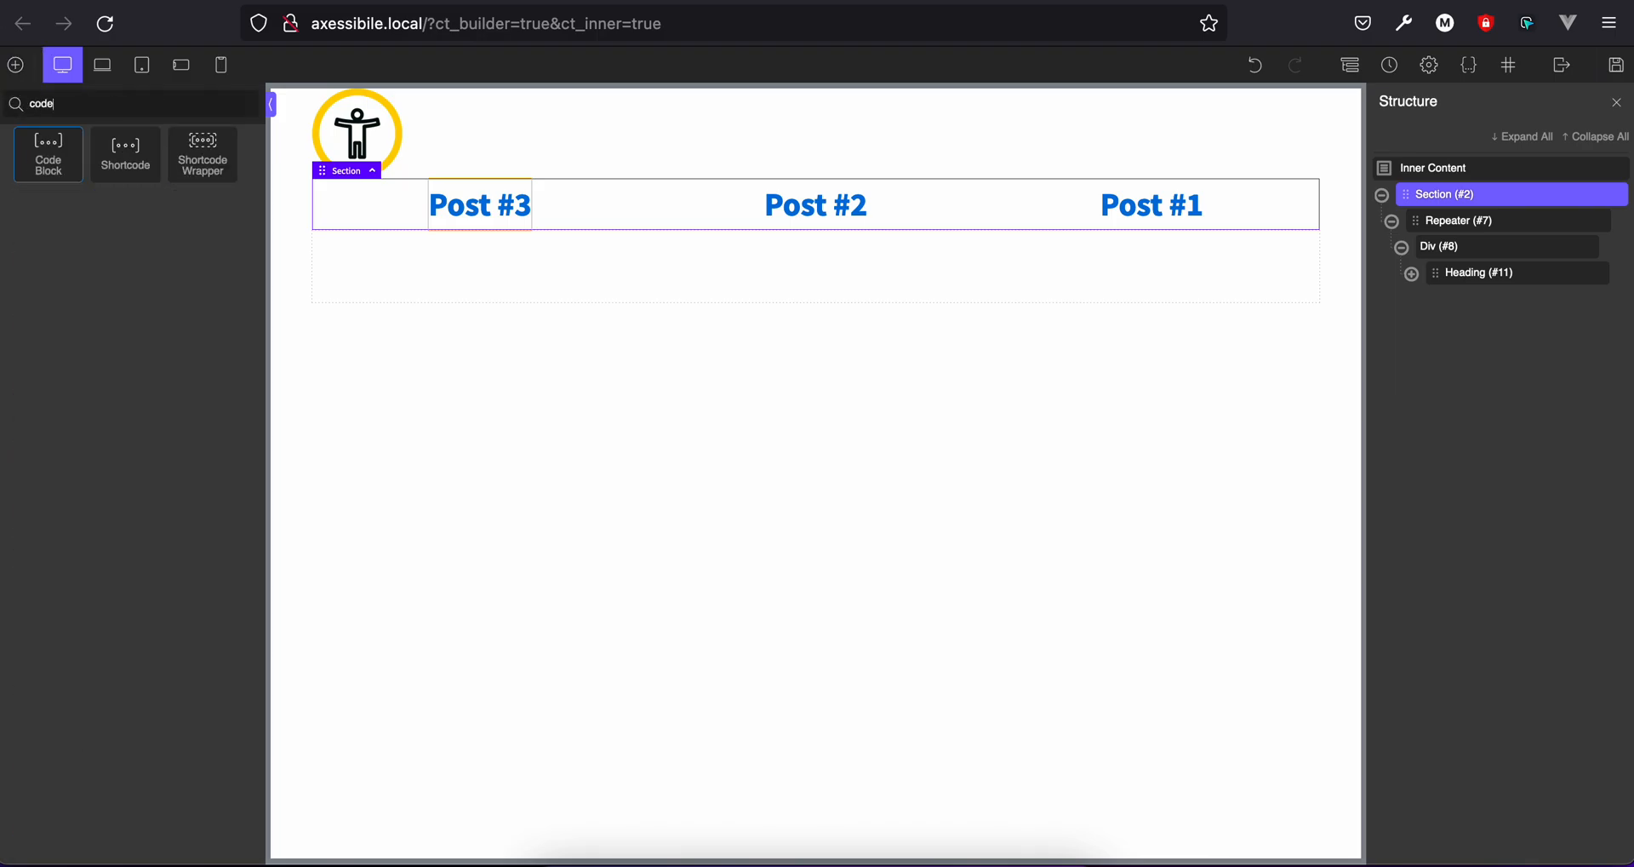
{"action": "left_click", "coordinate": [49, 154]}
{"action": "left_click_drag", "start_coordinate": [1423, 298], "coordinate": [1437, 228]}
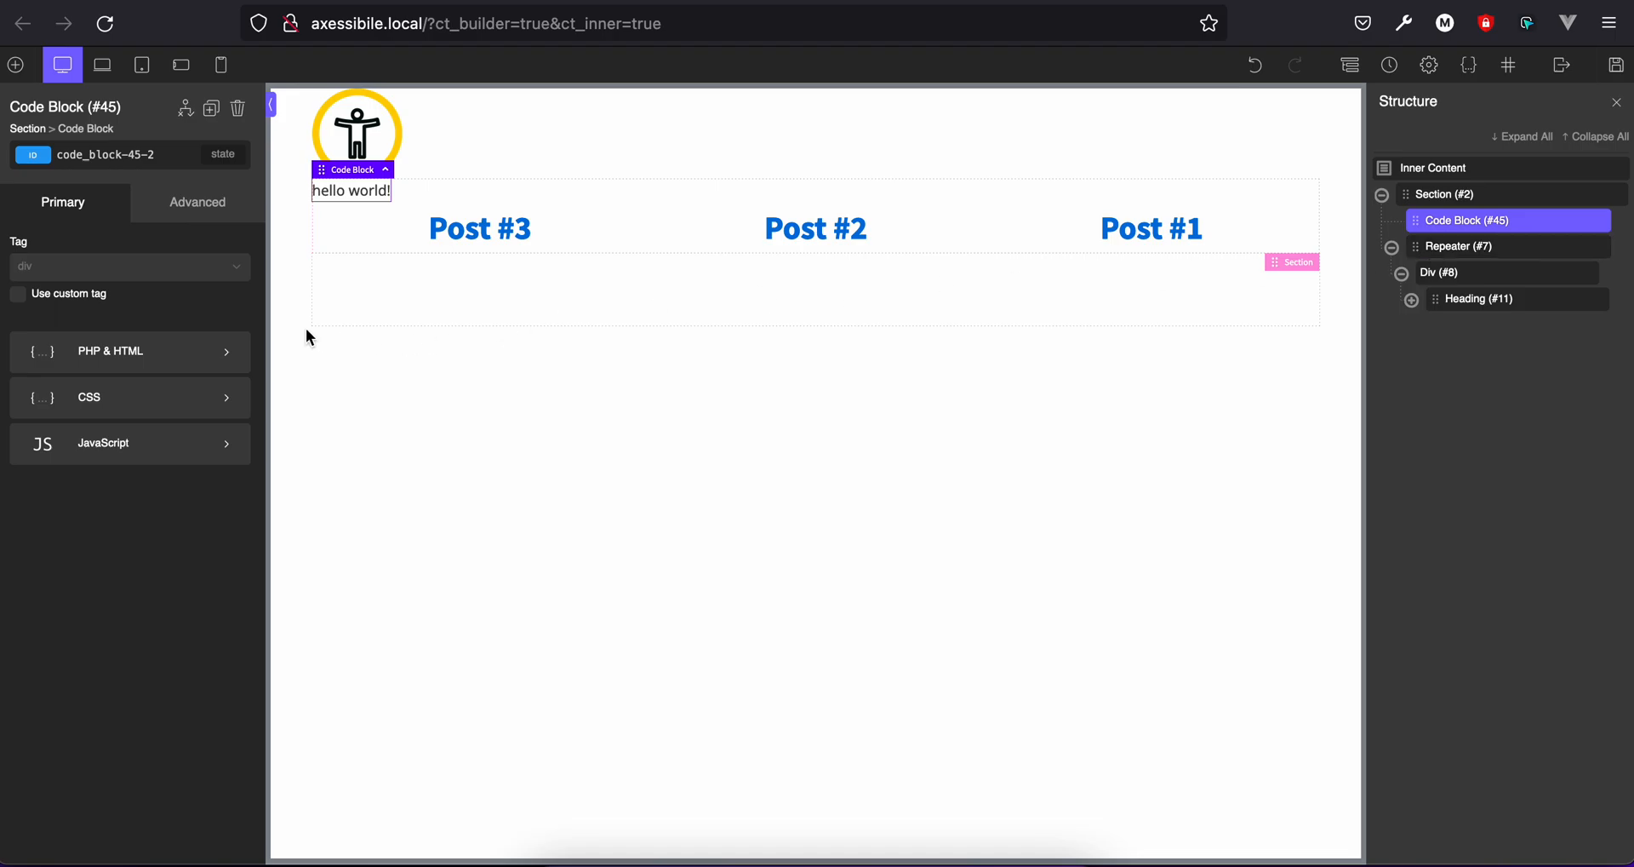
Open the third-party CDN provider list linked from the clipboard.js site and copy the unpkg script tag
{"action": "left_click", "coordinate": [802, 2]}
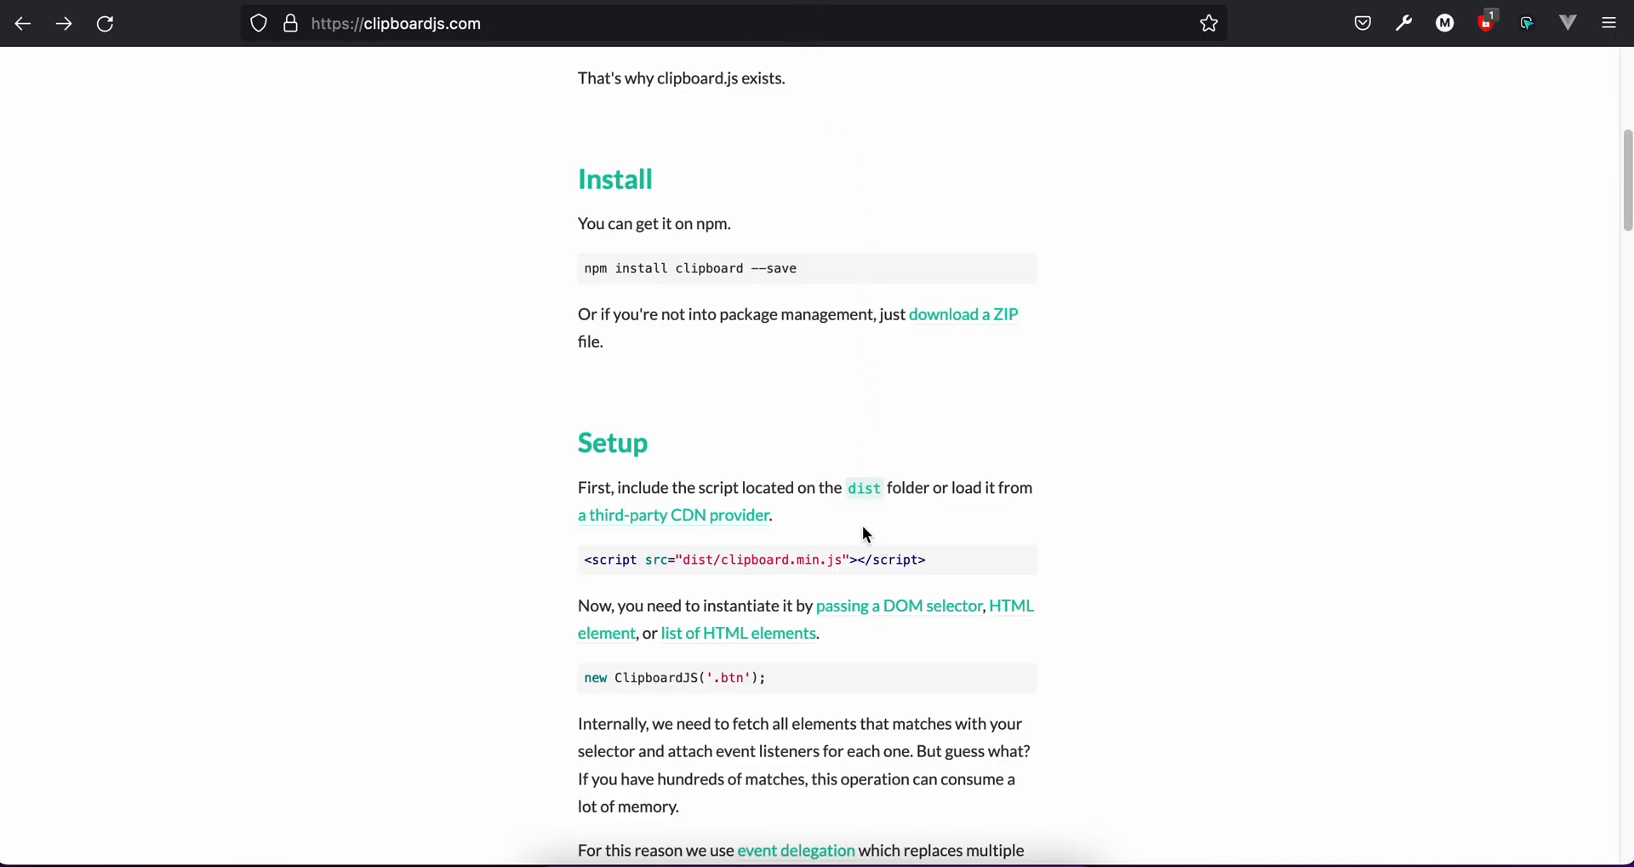
{"action": "left_click", "coordinate": [653, 529]}
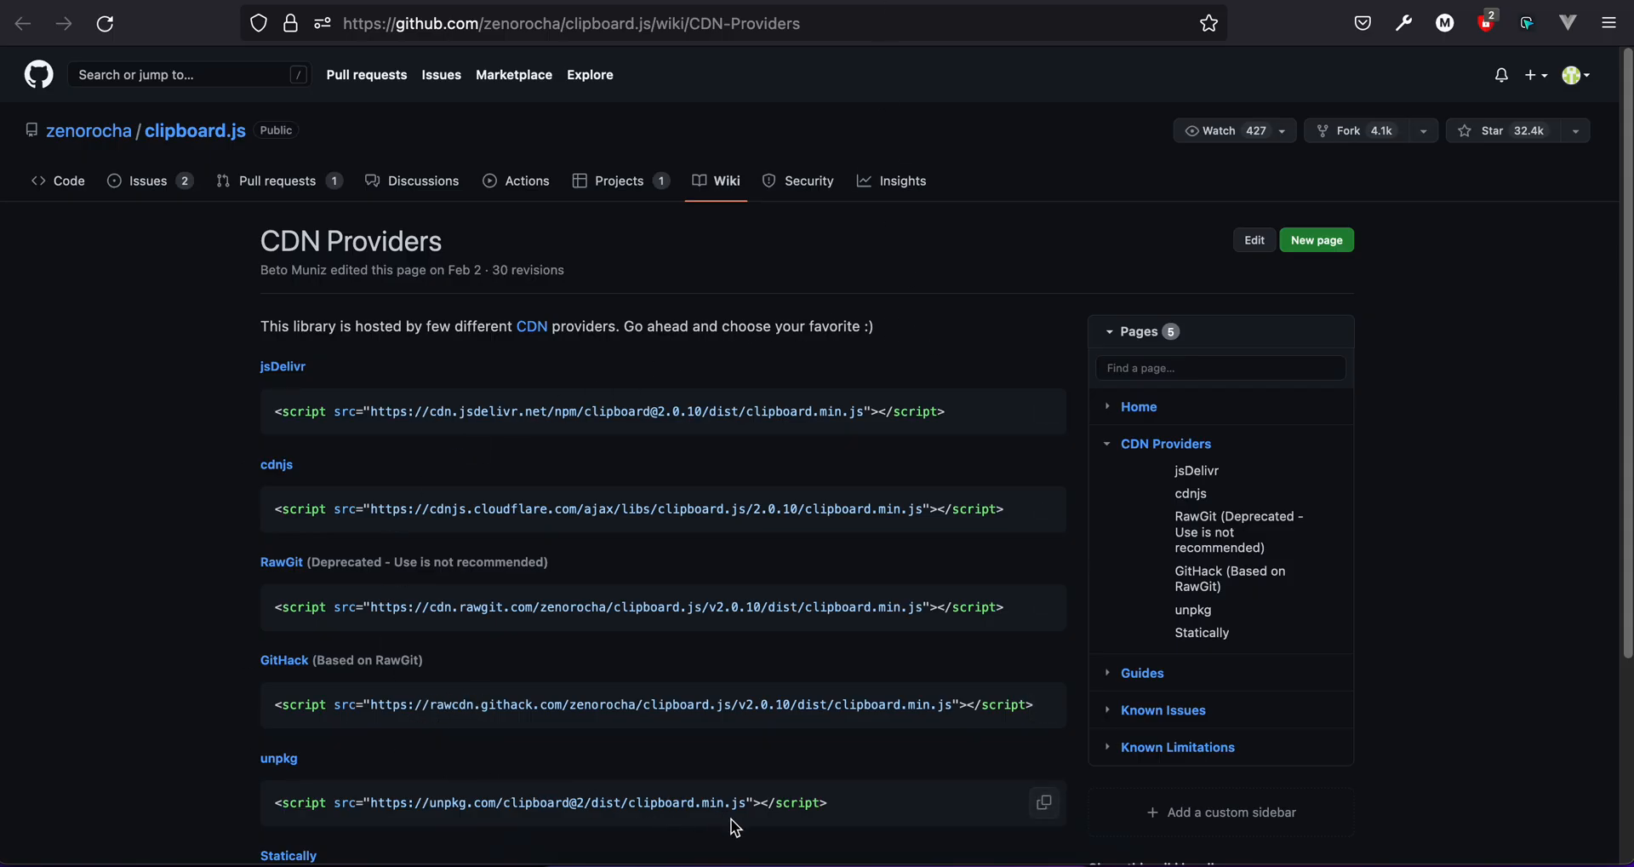
{"action": "left_click", "coordinate": [1048, 804]}
Replace the Code Block's default PHP & HTML code with the copied unpkg script tag and apply it
{"action": "left_click", "coordinate": [551, 1]}
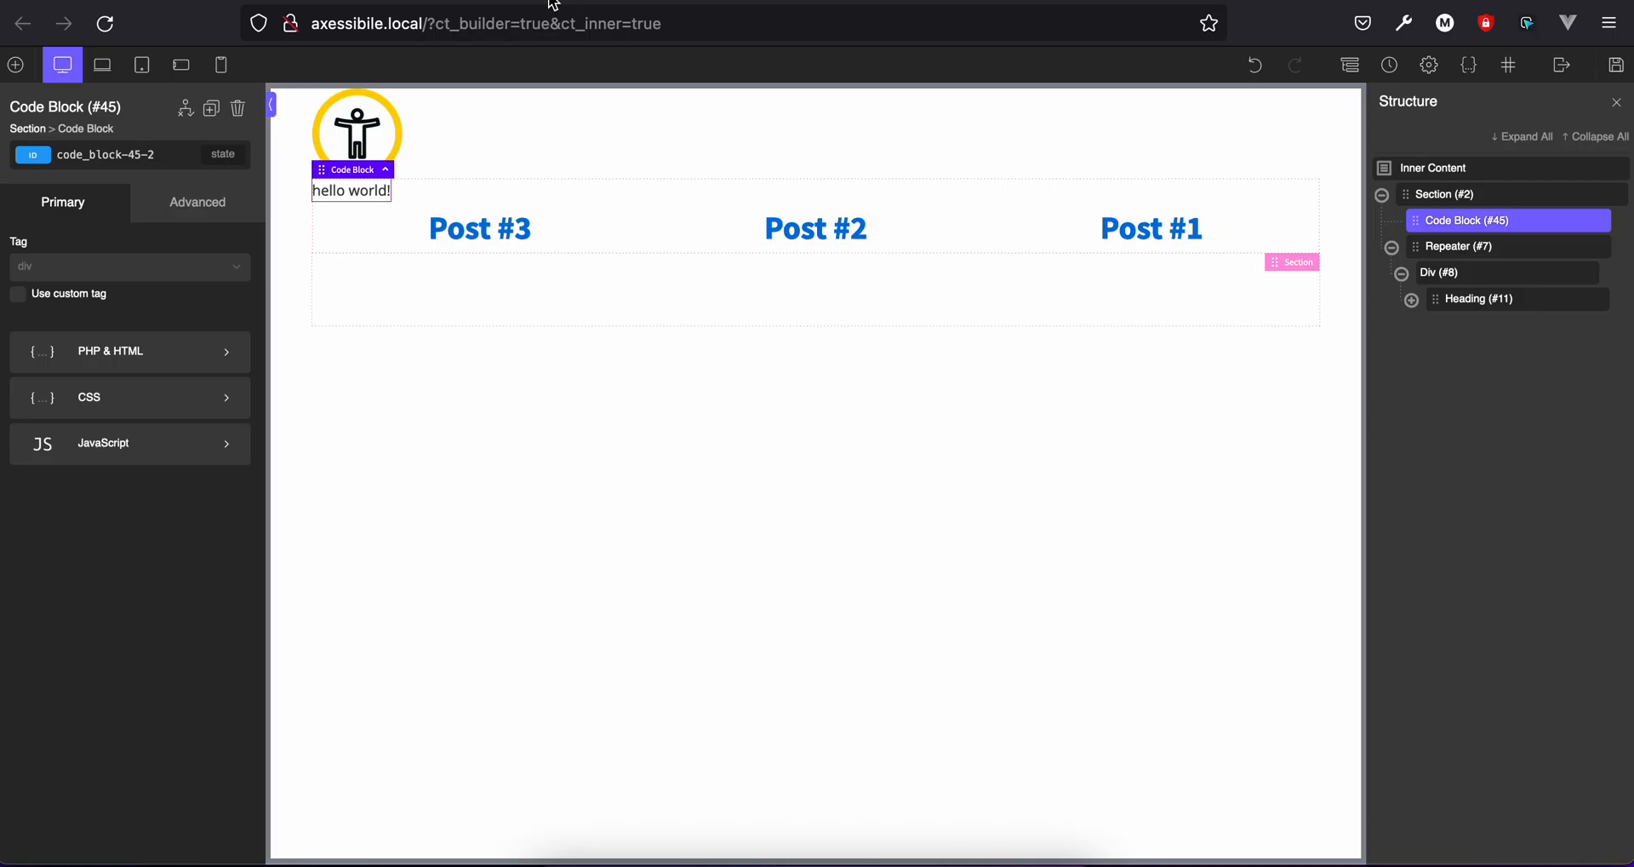
{"action": "left_click", "coordinate": [79, 373]}
{"action": "key", "text": "super+a"}
{"action": "key", "text": "super+v"}
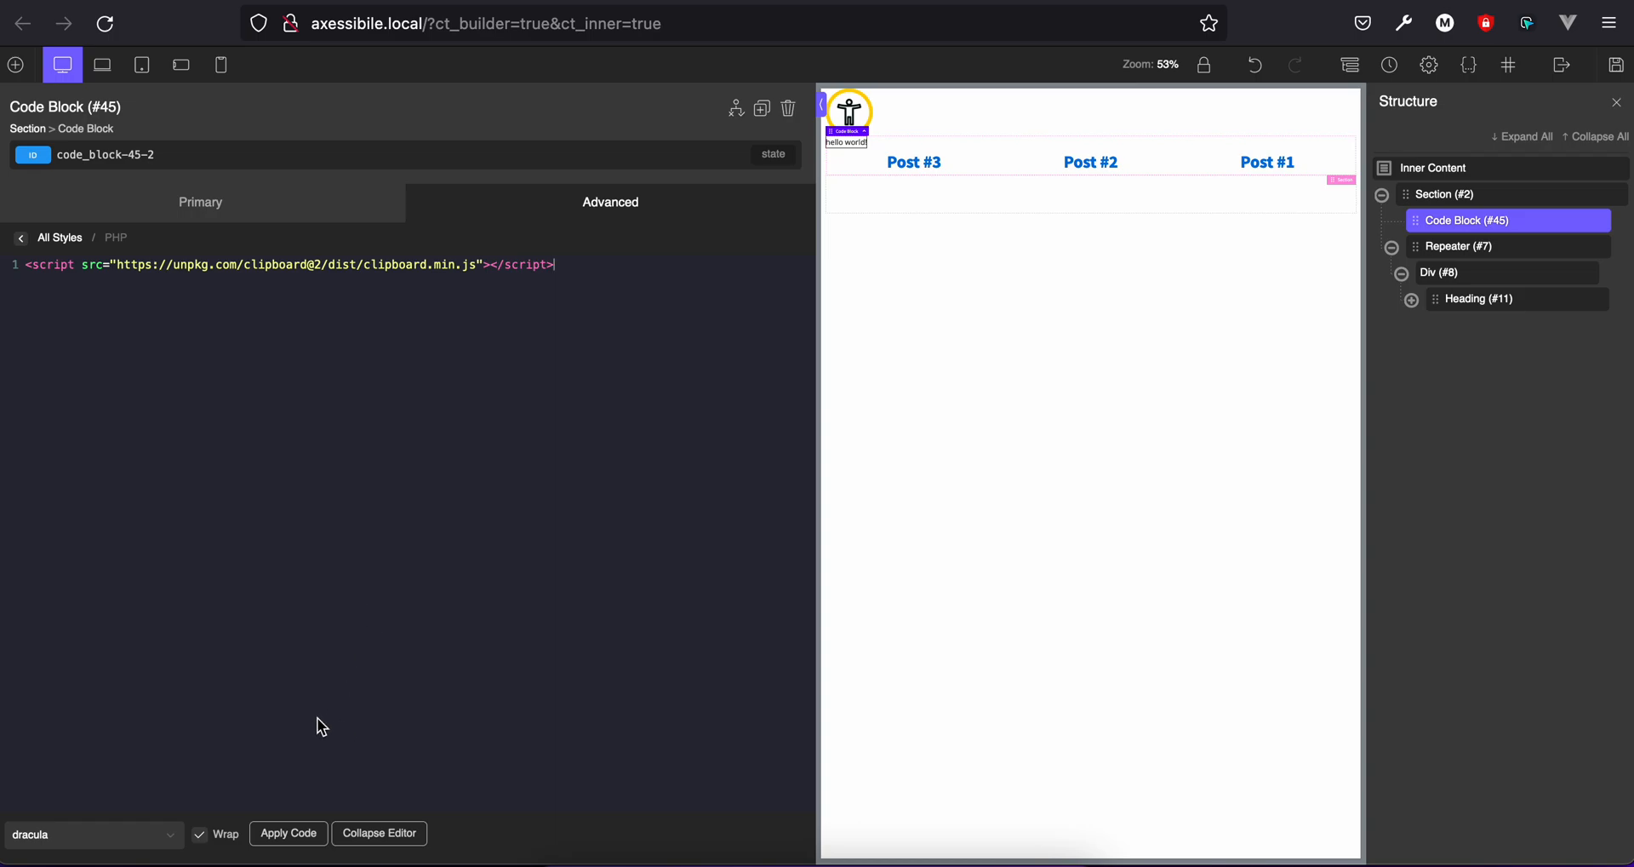
{"action": "left_click", "coordinate": [300, 841]}
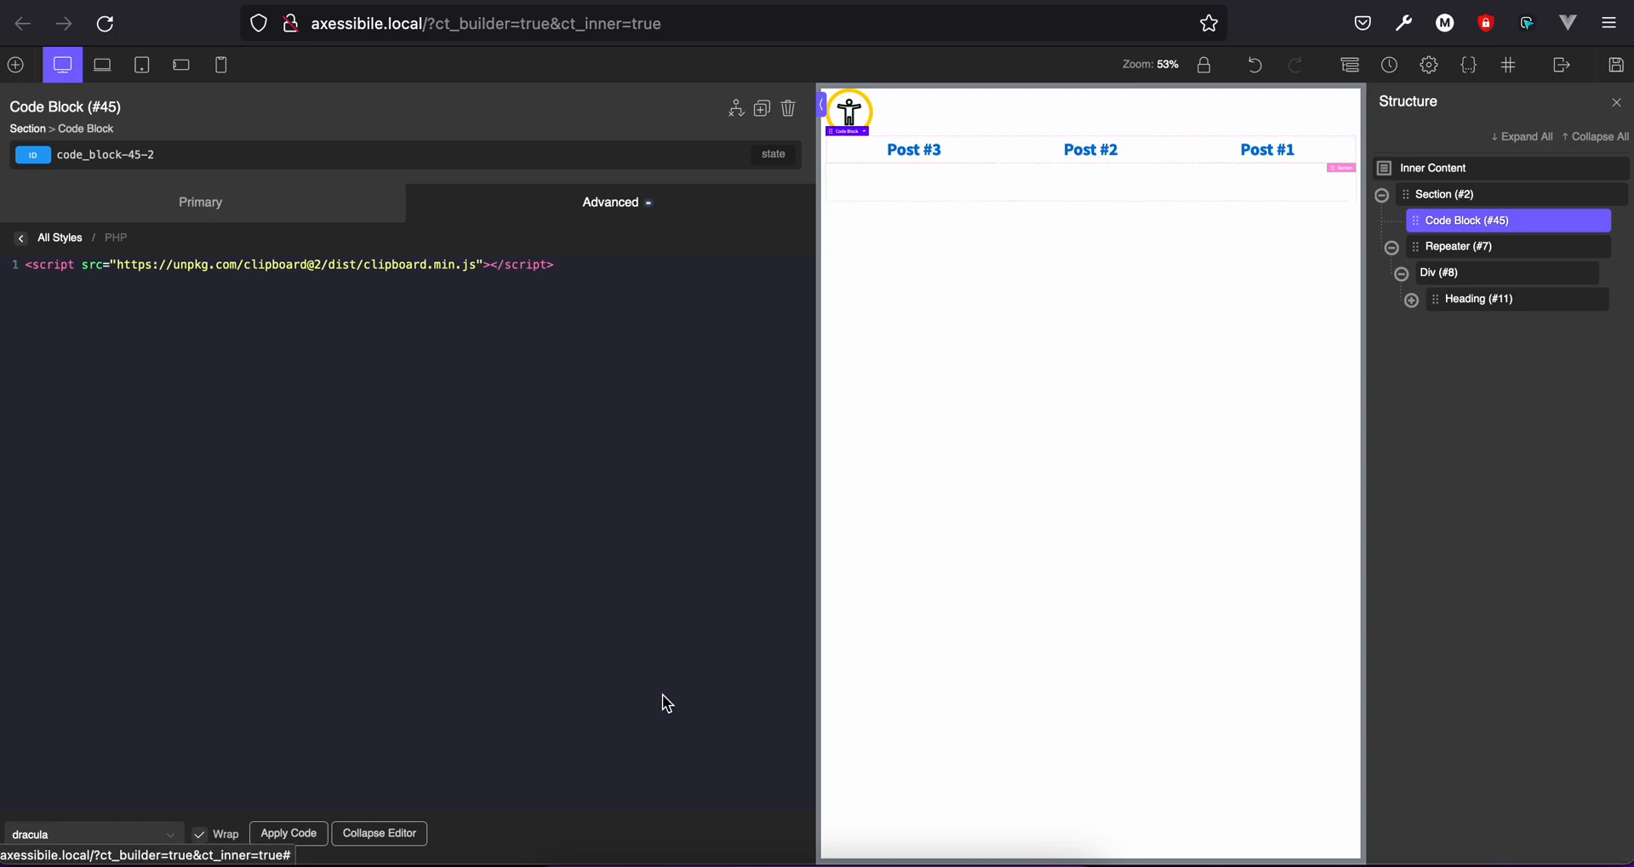
Copy the snippet new ClipboardJS('.btn'); from the clipboard.js Setup section into the Code Block's JavaScript
{"action": "left_click", "coordinate": [473, 222]}
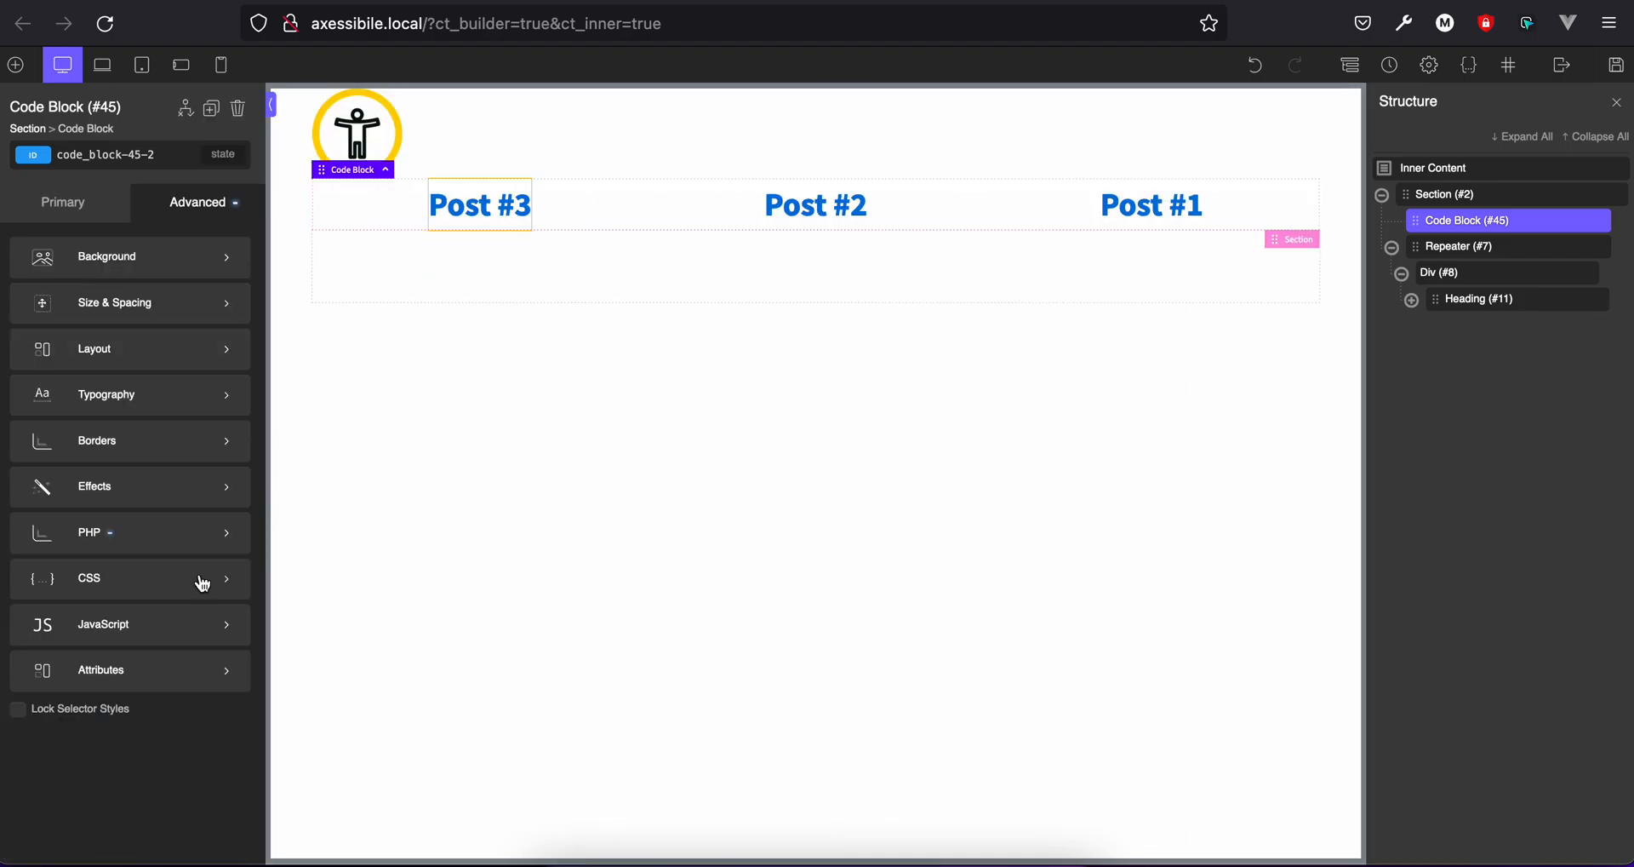
{"action": "left_click", "coordinate": [154, 636]}
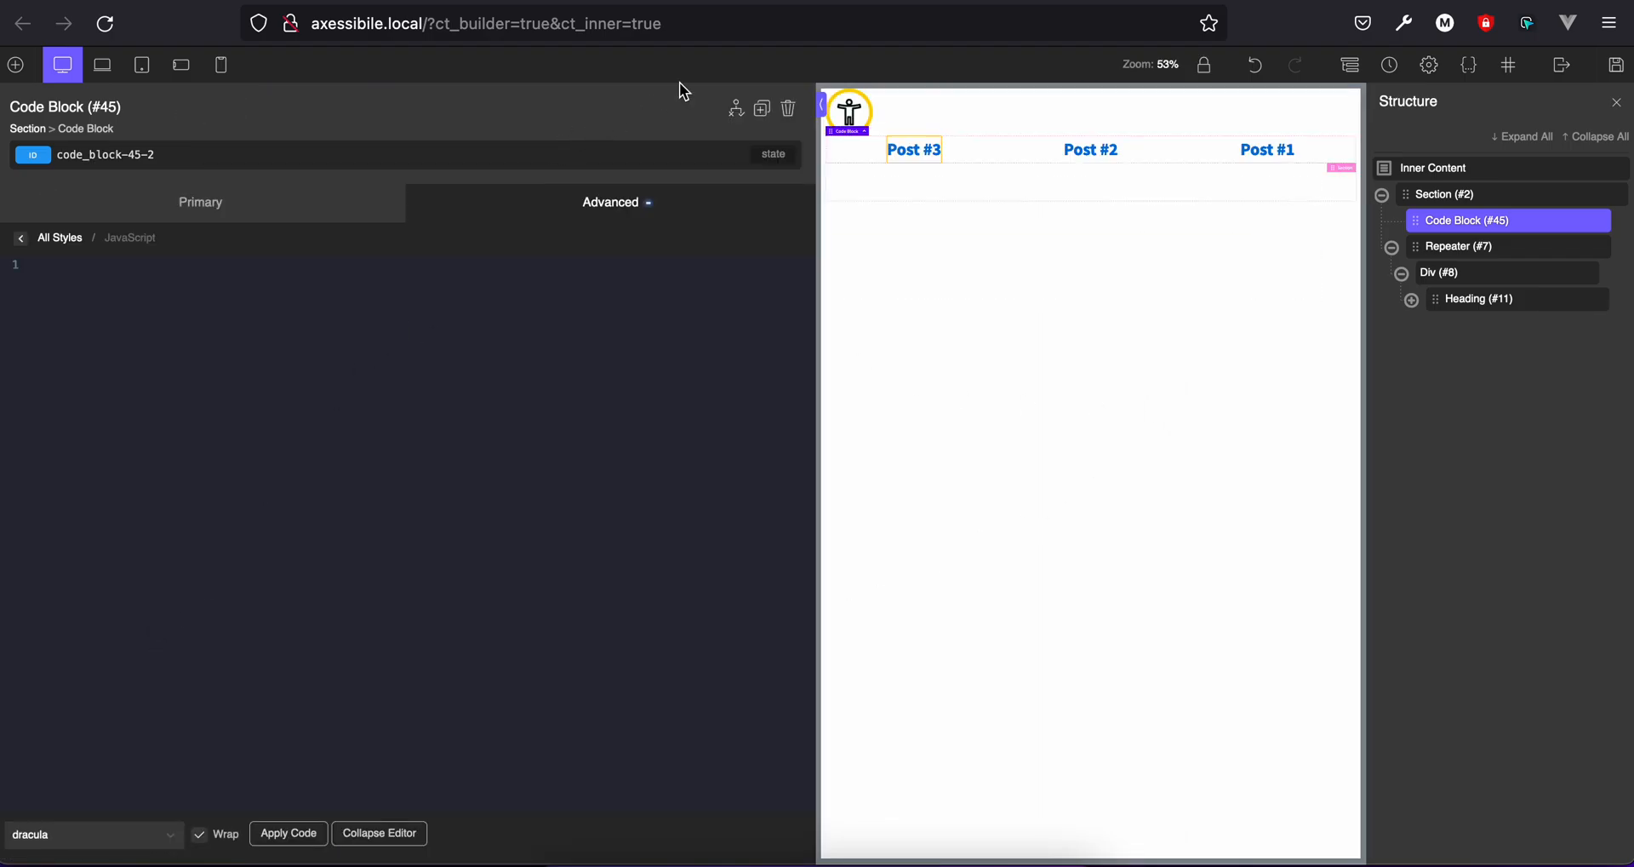
{"action": "left_click", "coordinate": [755, 1]}
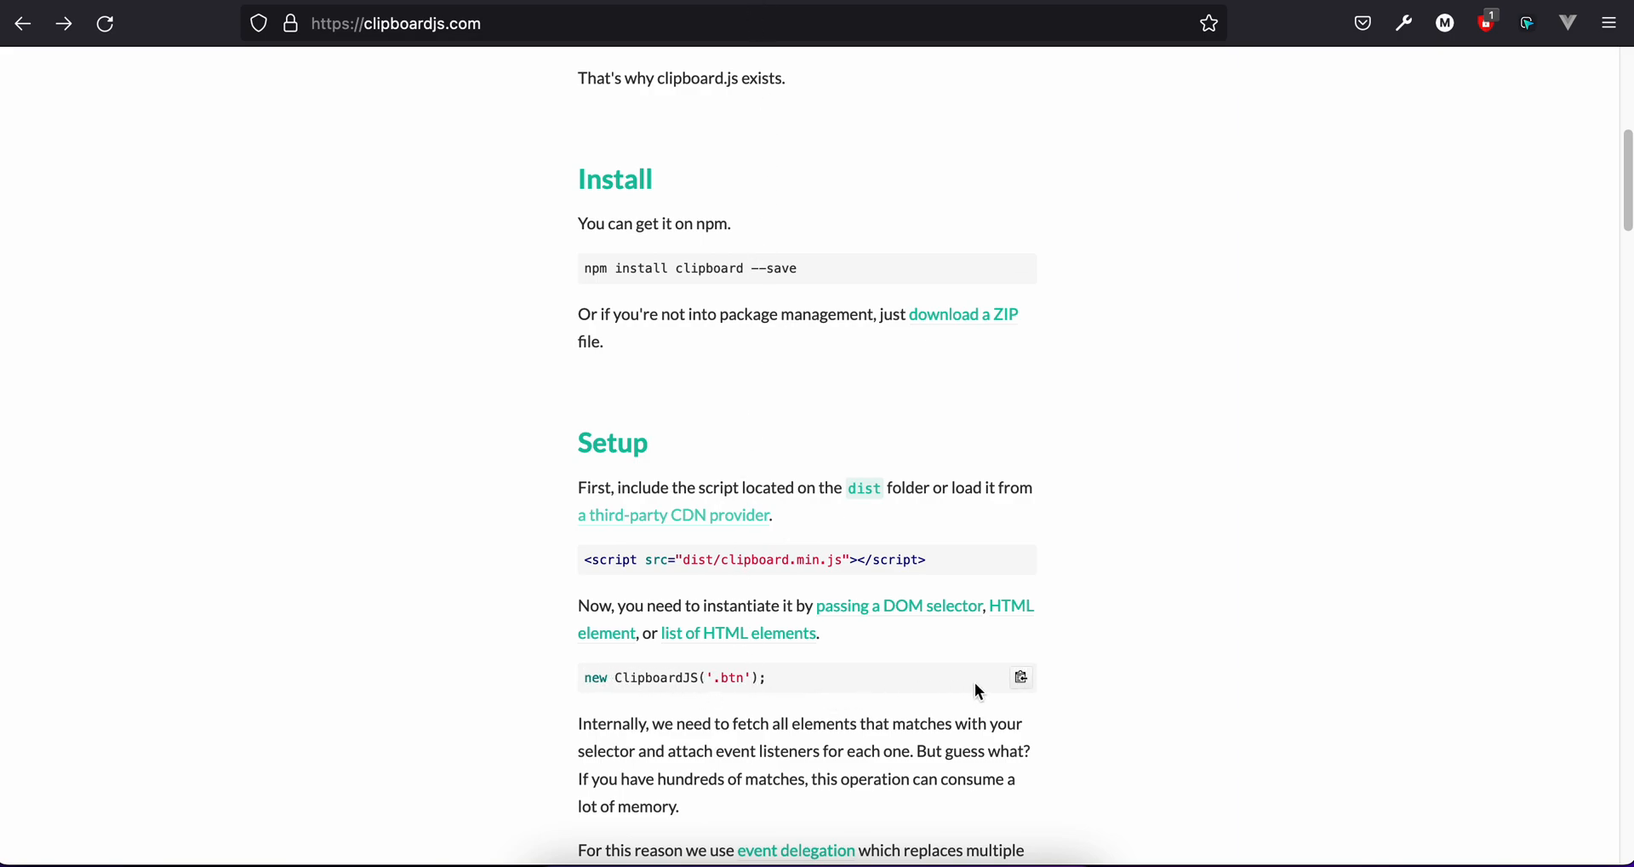
{"action": "left_click", "coordinate": [1023, 686]}
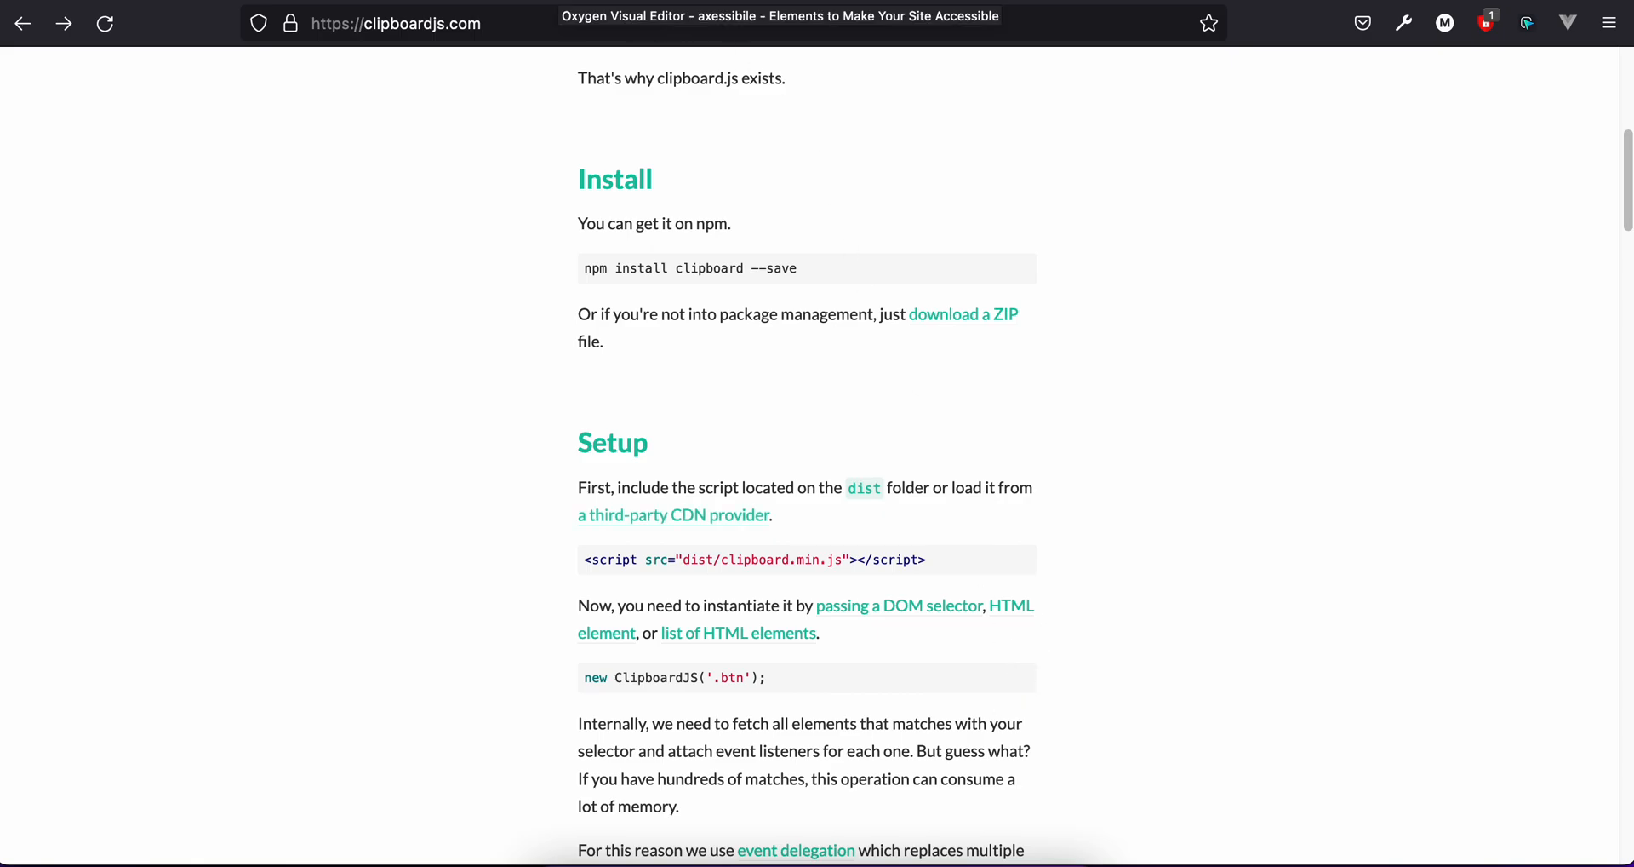
{"action": "left_click", "coordinate": [559, 2]}
{"action": "key", "text": "ctrl+v"}
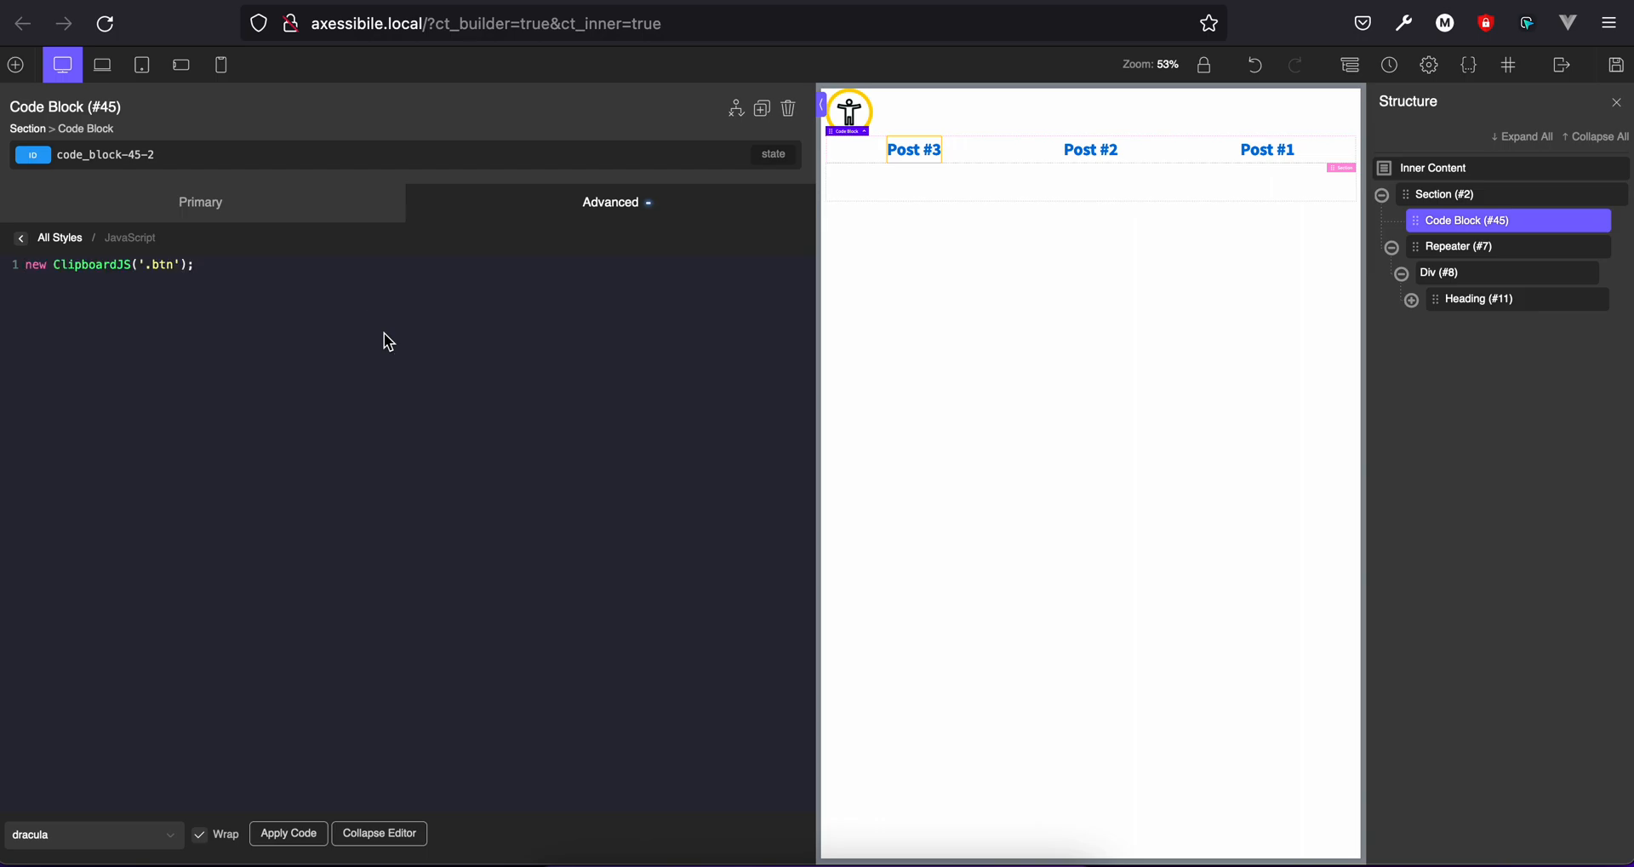
Change the selector in the ClipboardJS call to .button-copy
{"action": "left_click", "coordinate": [154, 270]}
{"action": "left_click", "coordinate": [154, 267]}
{"action": "left_click_drag", "start_coordinate": [173, 262], "coordinate": [154, 262]}
{"action": "type", "text": "button-copy"}
Copy the class name button-copy from the script, and apply the JavaScript before collapsing the code editor
{"action": "left_click", "coordinate": [187, 257]}
{"action": "double_click", "coordinate": [185, 261]}
{"action": "left_click_drag", "start_coordinate": [184, 265], "coordinate": [208, 264]}
{"action": "left_click", "coordinate": [316, 833]}
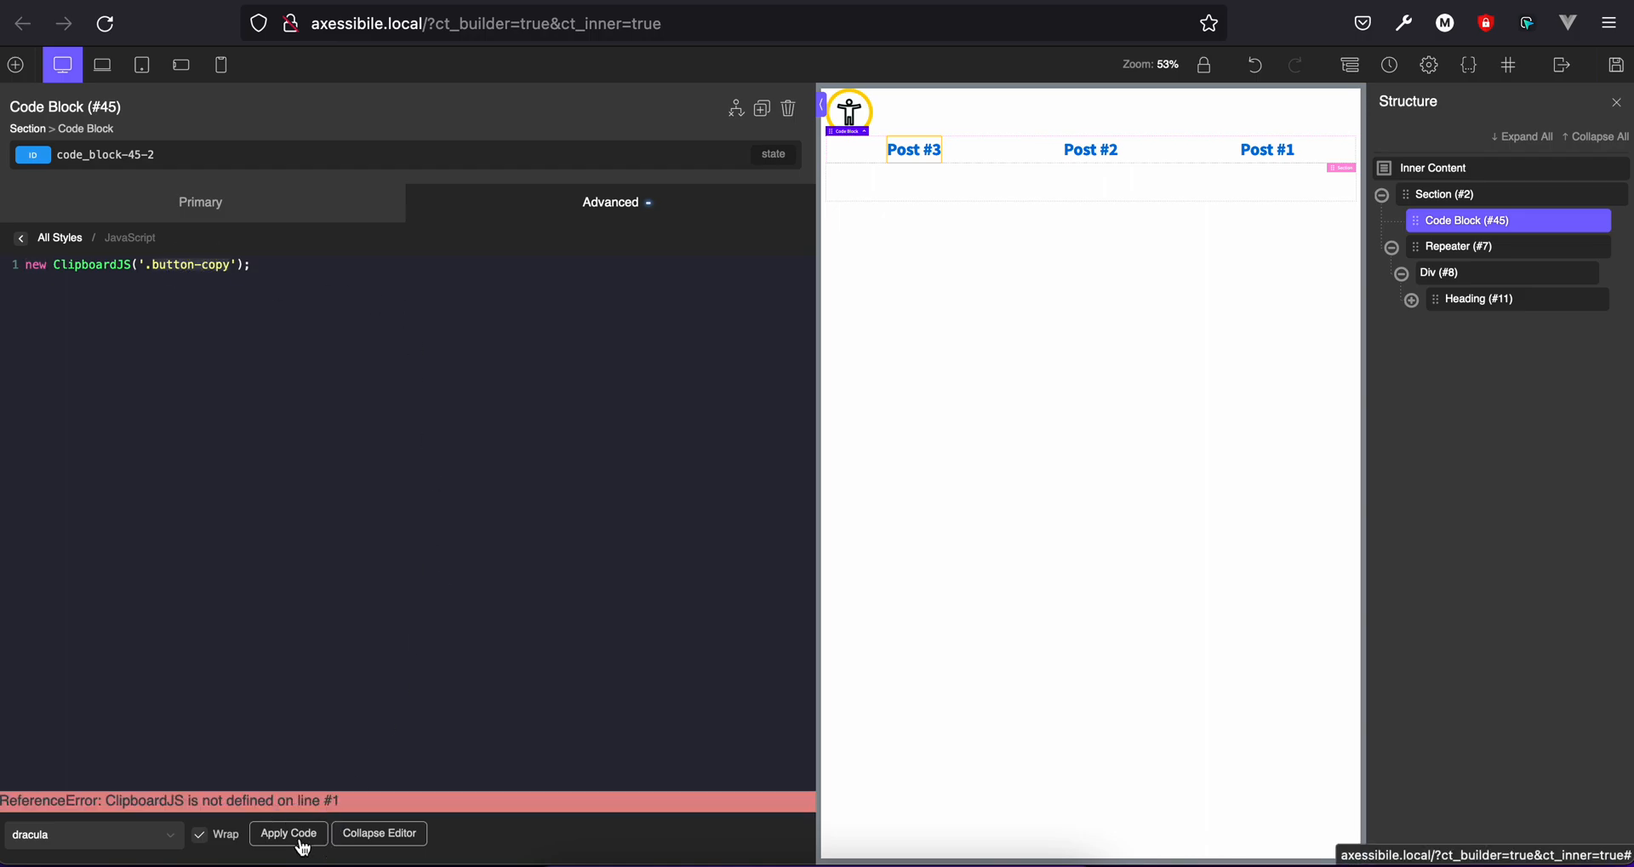
{"action": "left_click", "coordinate": [400, 839]}
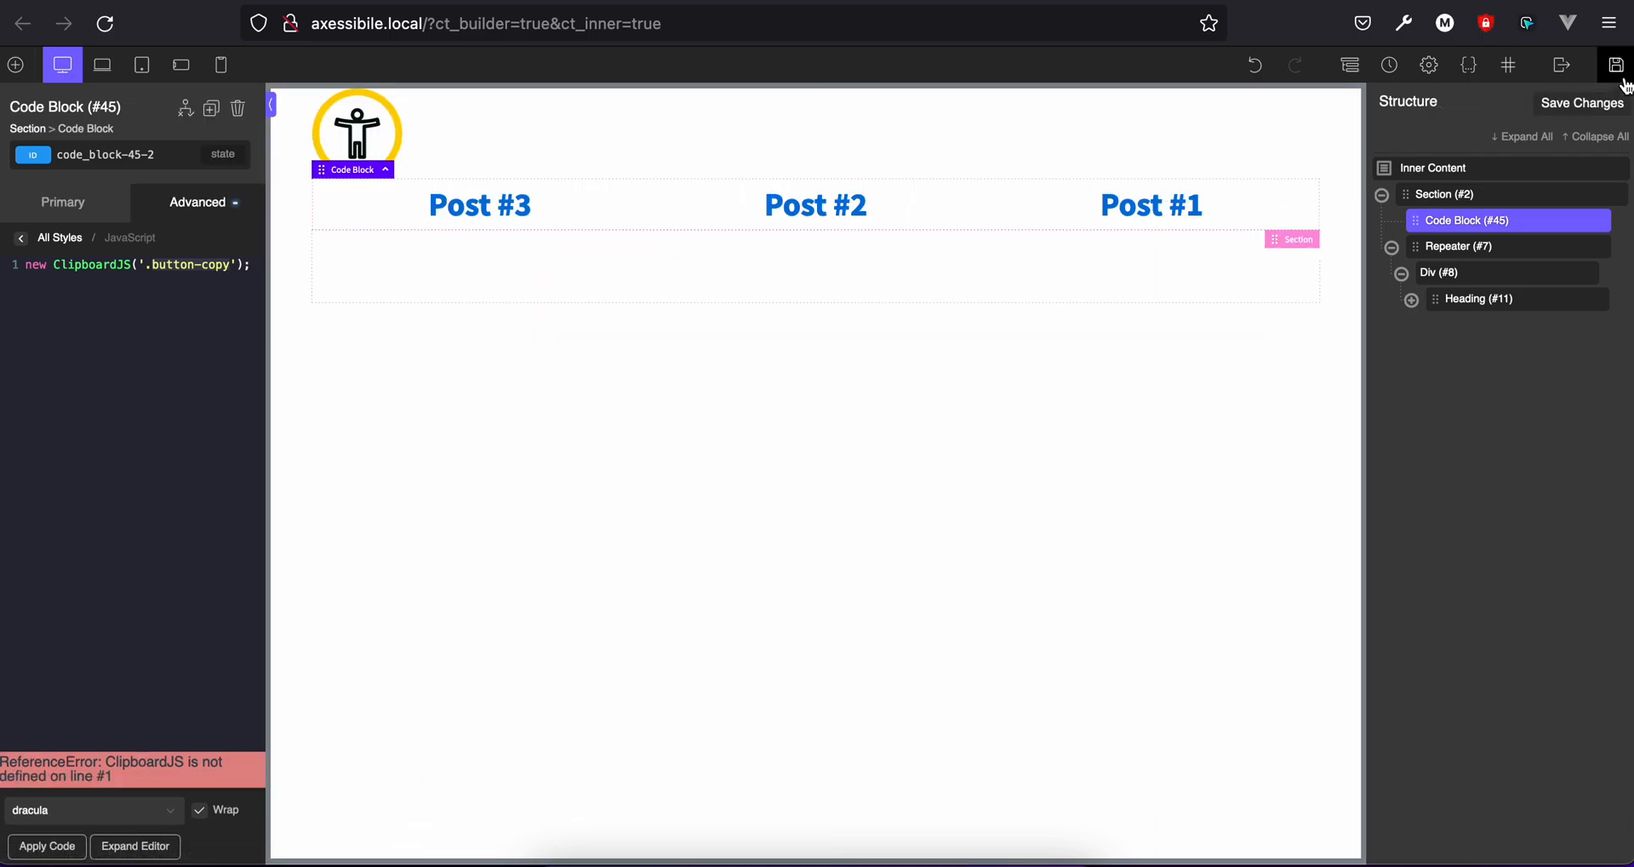
Add a new Div below the Heading inside the Repeater's Div and assign it the class button-copy
{"action": "left_click", "coordinate": [1487, 274]}
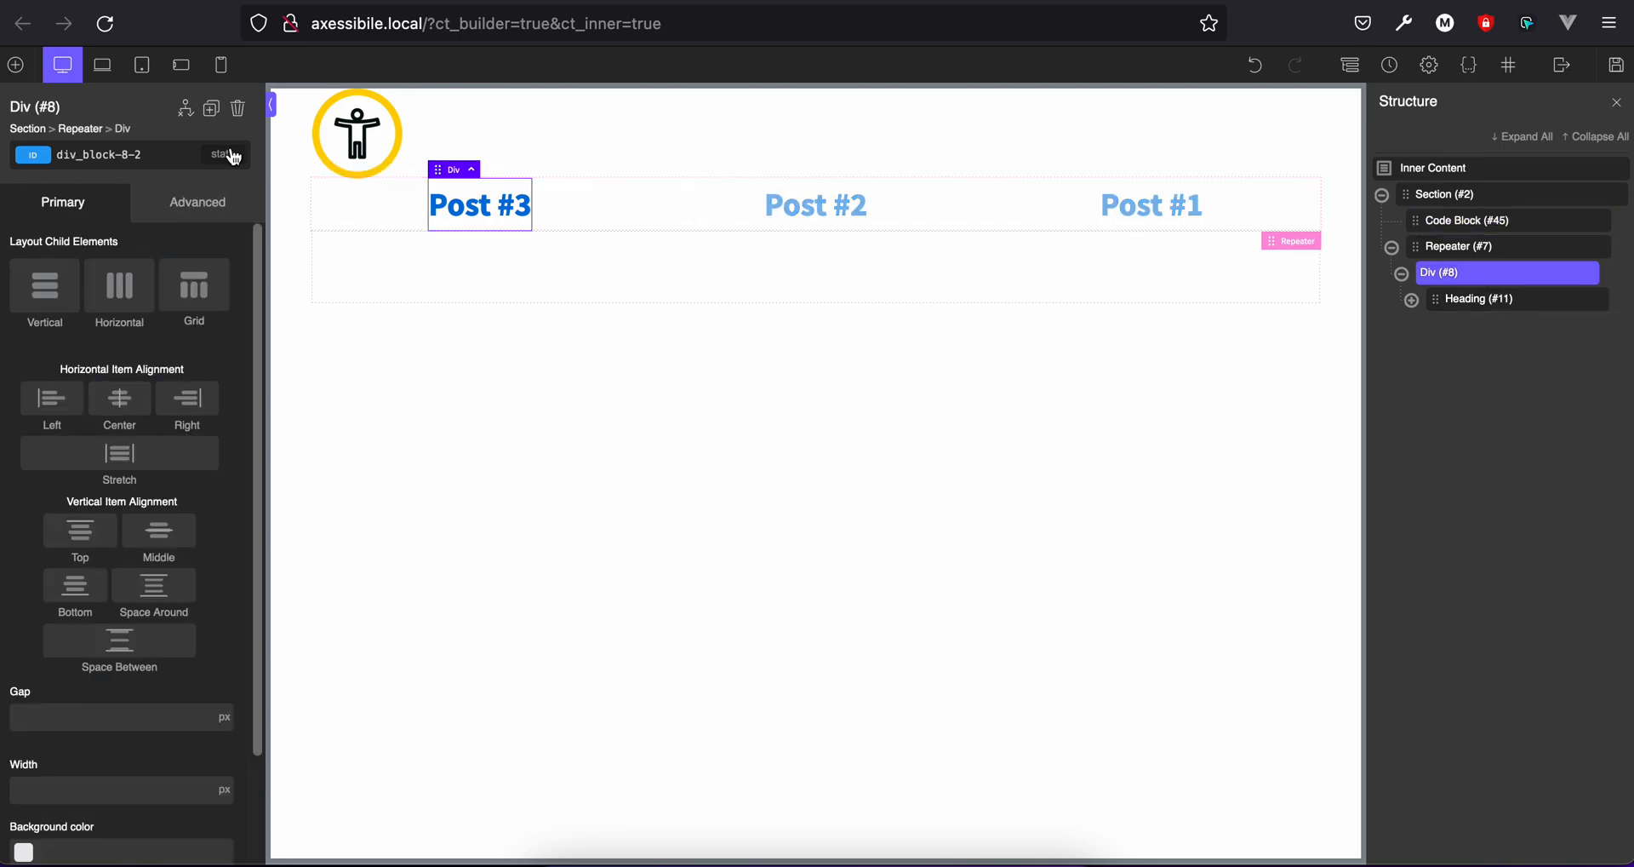
{"action": "left_click", "coordinate": [14, 66]}
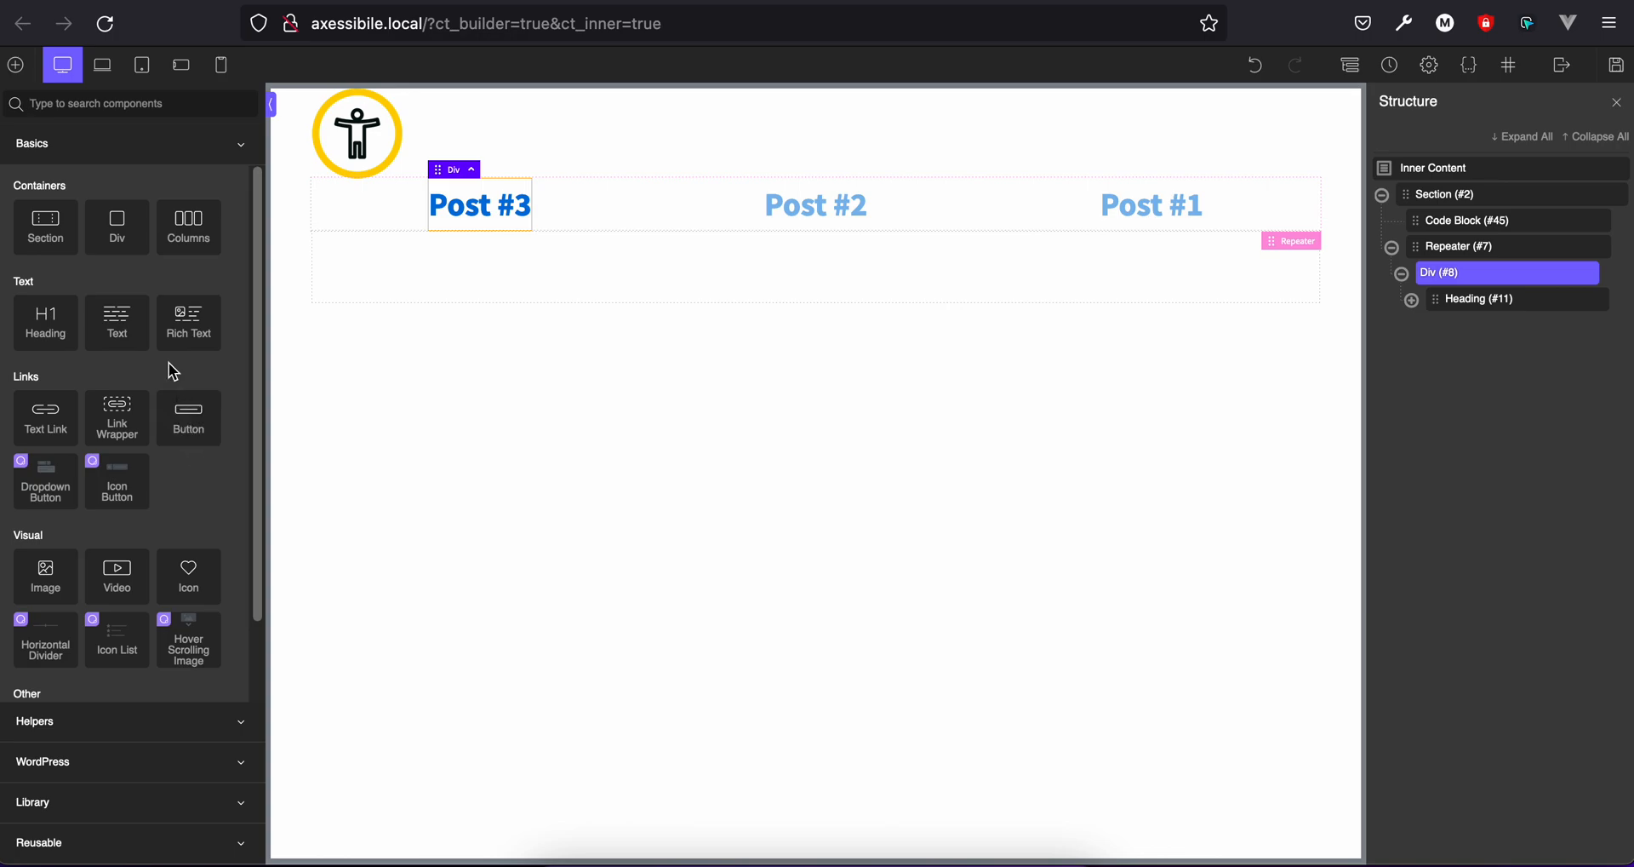
{"action": "left_click", "coordinate": [131, 252]}
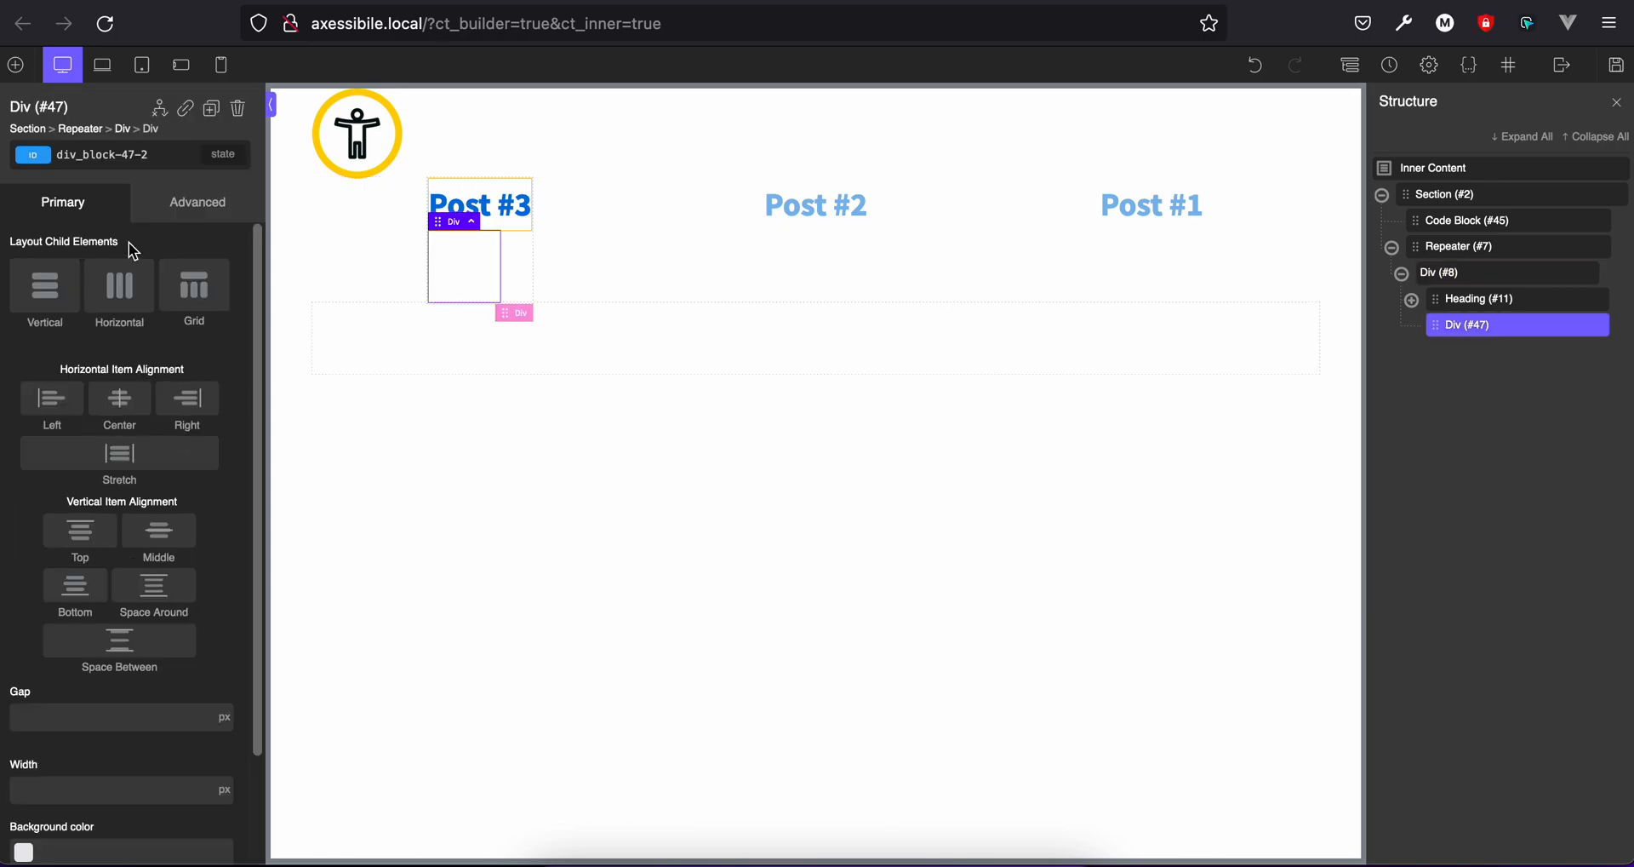
{"action": "left_click", "coordinate": [131, 162]}
{"action": "key", "text": "super+v"}
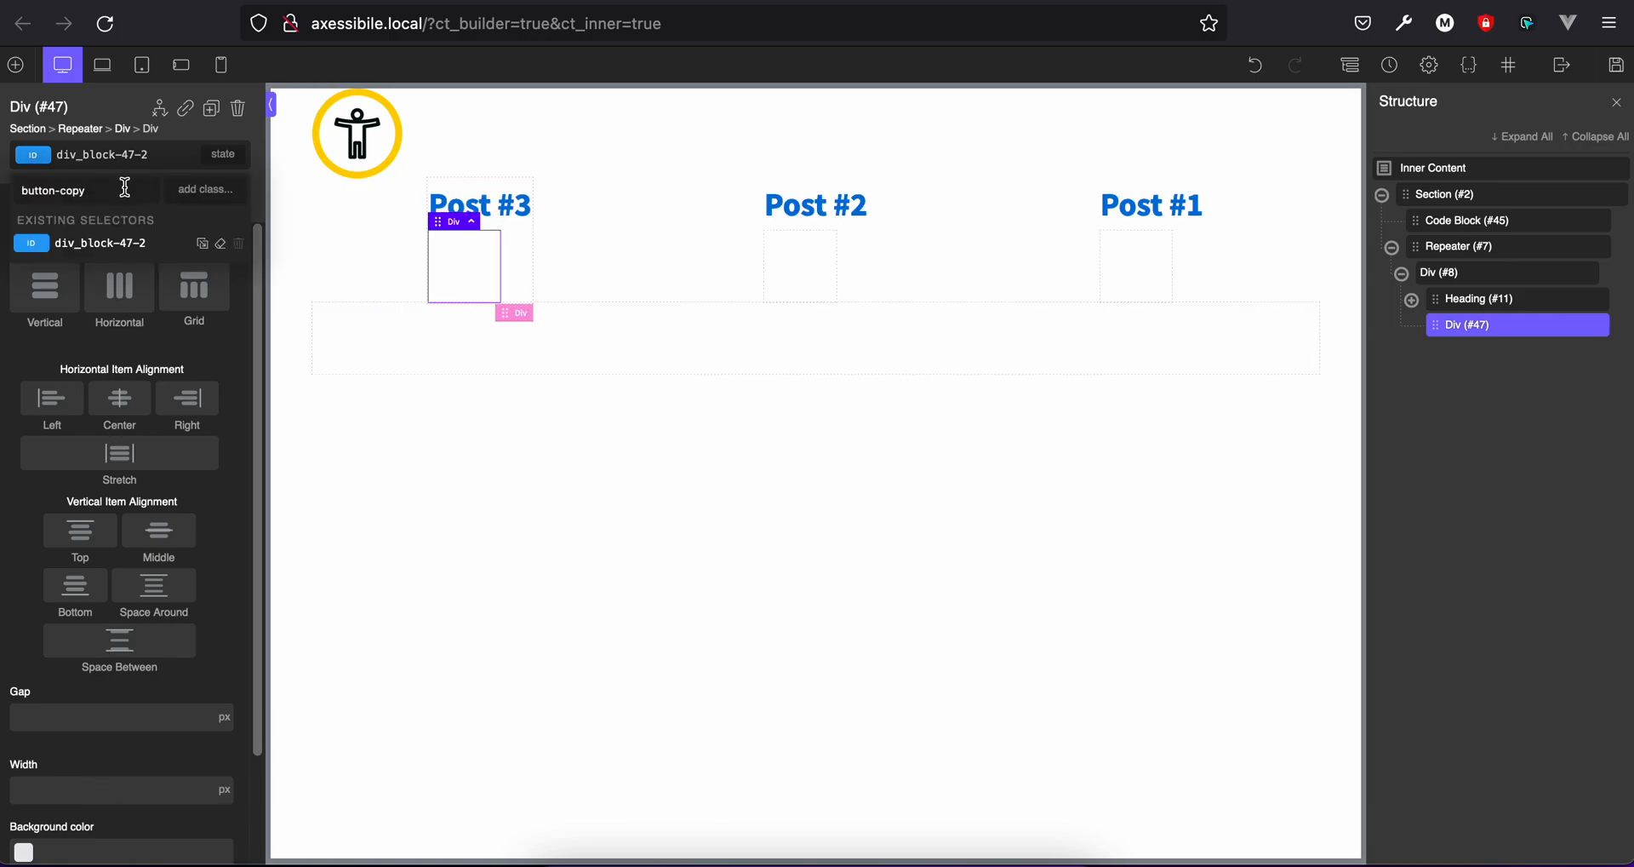
{"action": "key", "text": "Return"}
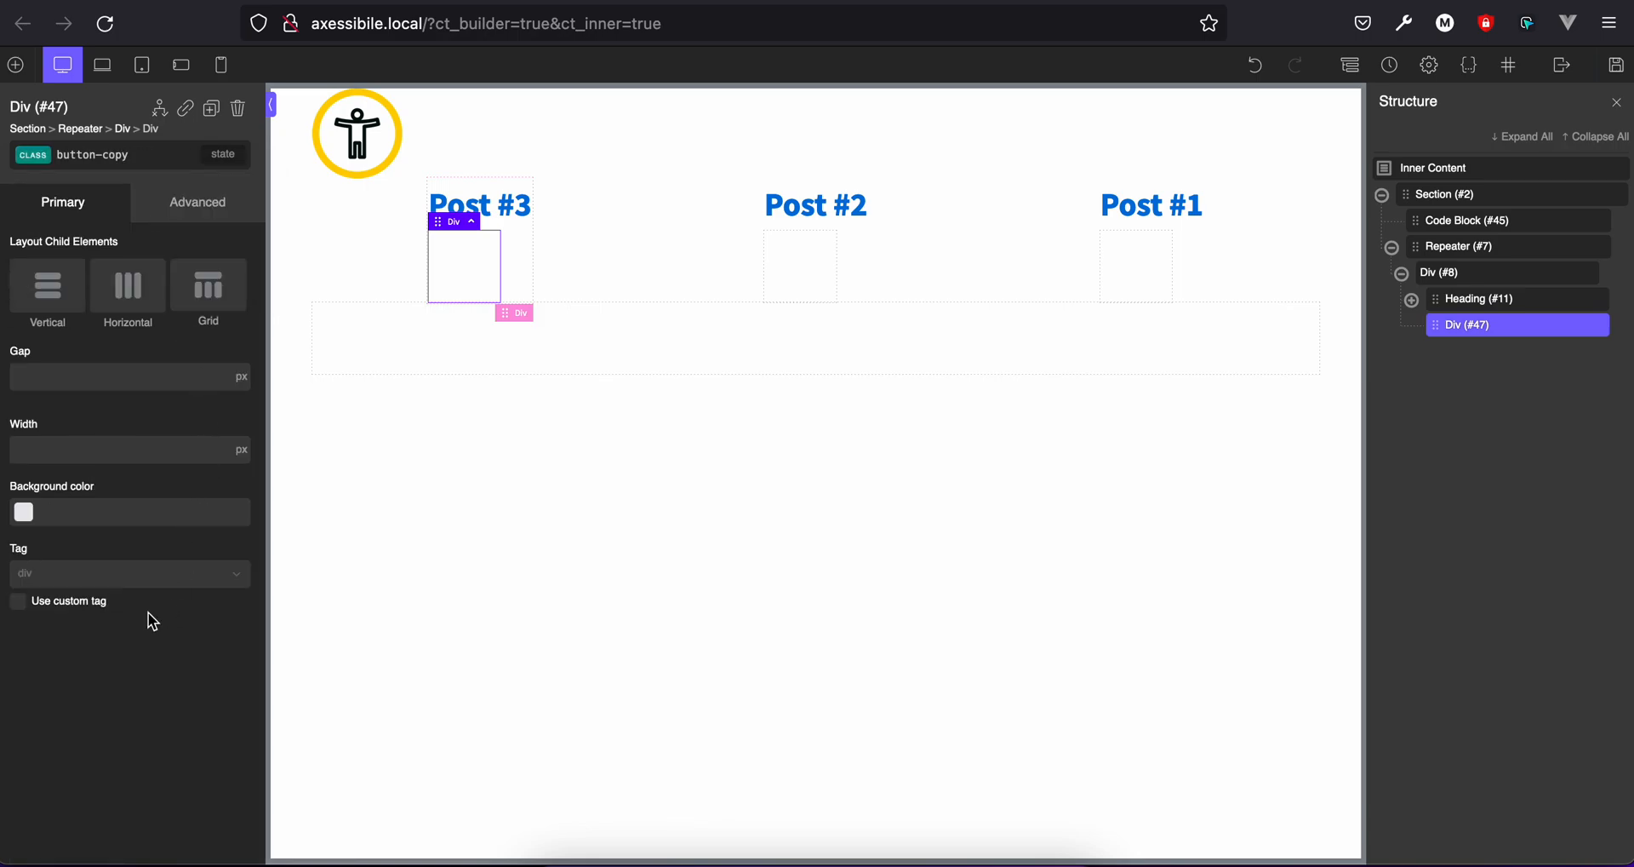
Give the button-copy Div the custom tag button and rename it Button in the structure
{"action": "left_click", "coordinate": [80, 606]}
{"action": "double_click", "coordinate": [95, 583]}
{"action": "type", "text": "button"}
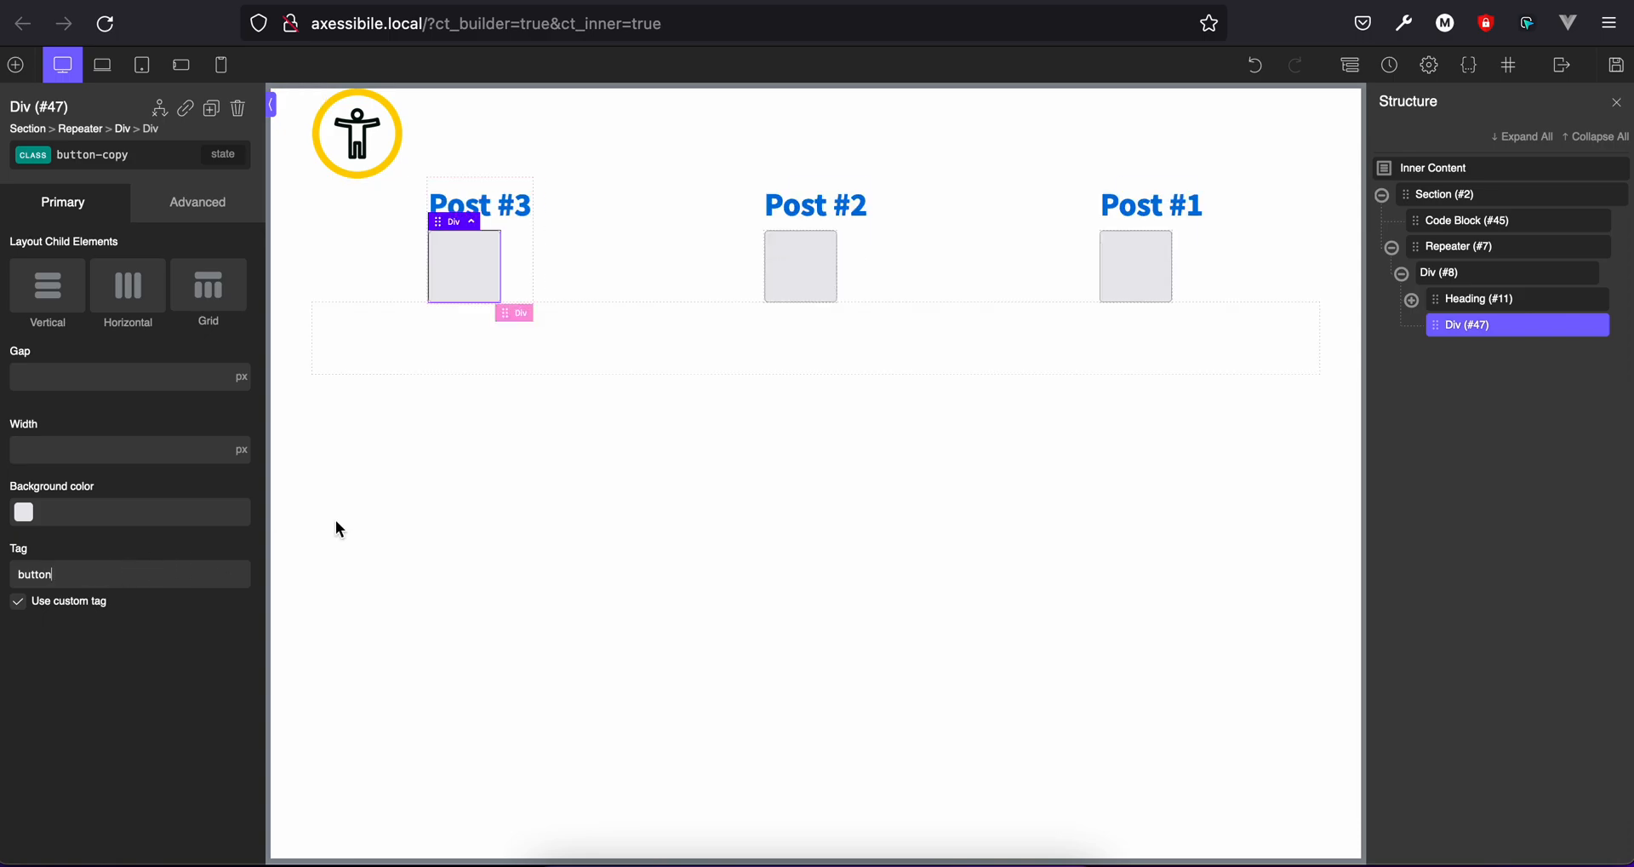
{"action": "double_click", "coordinate": [1498, 324]}
{"action": "type", "text": "Button"}
{"action": "key", "text": "Return"}
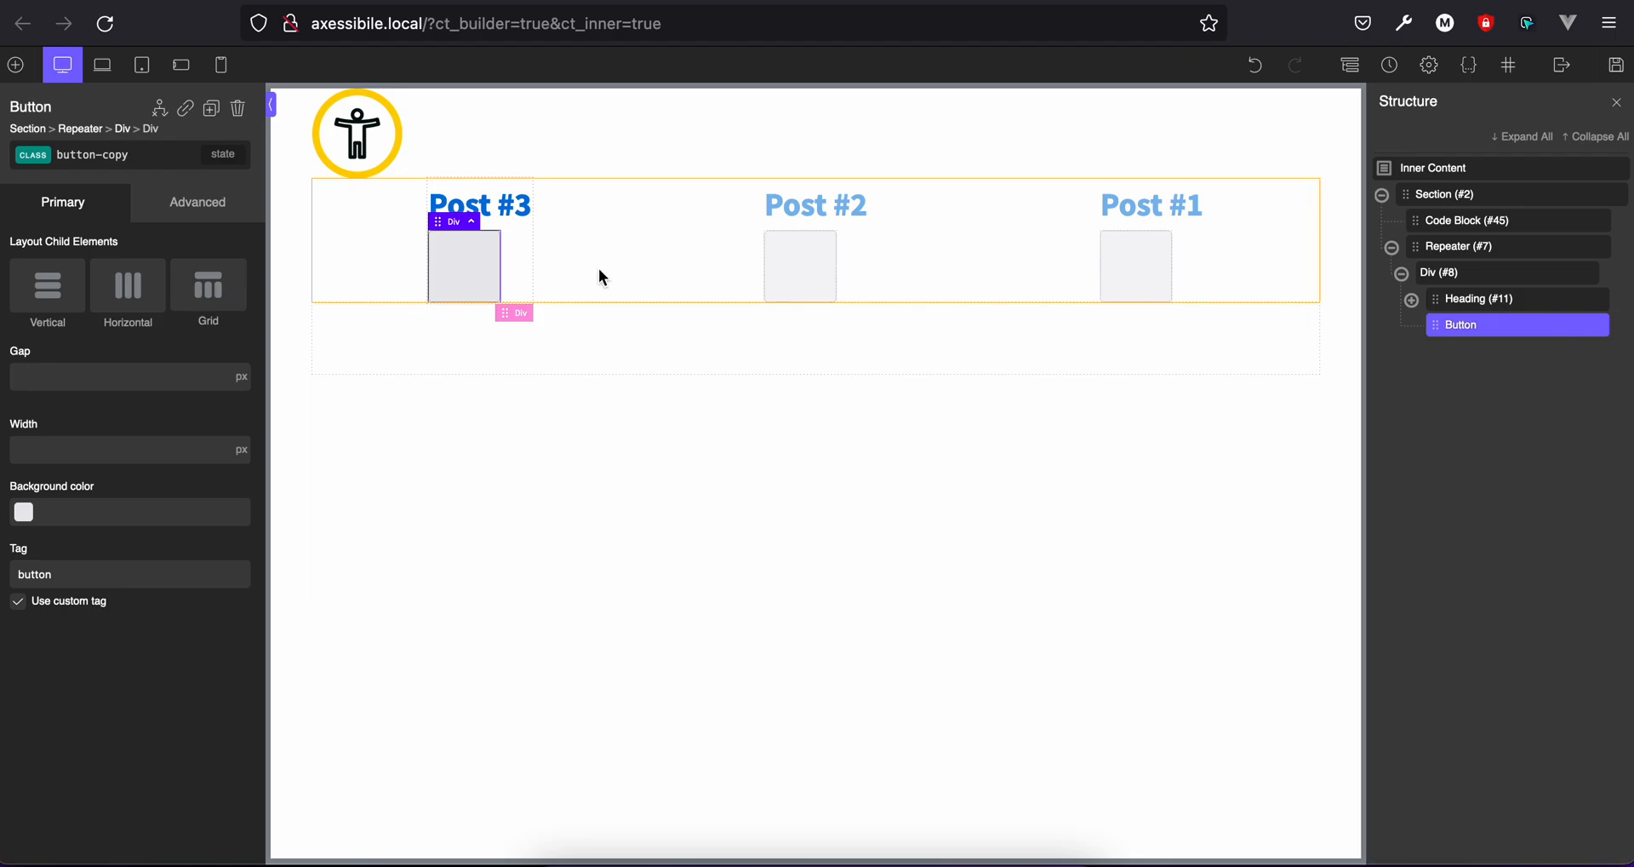
Add an Icon element inside the Button and expand the Button in the structure
{"action": "left_click", "coordinate": [15, 65]}
{"action": "type", "text": "ico"}
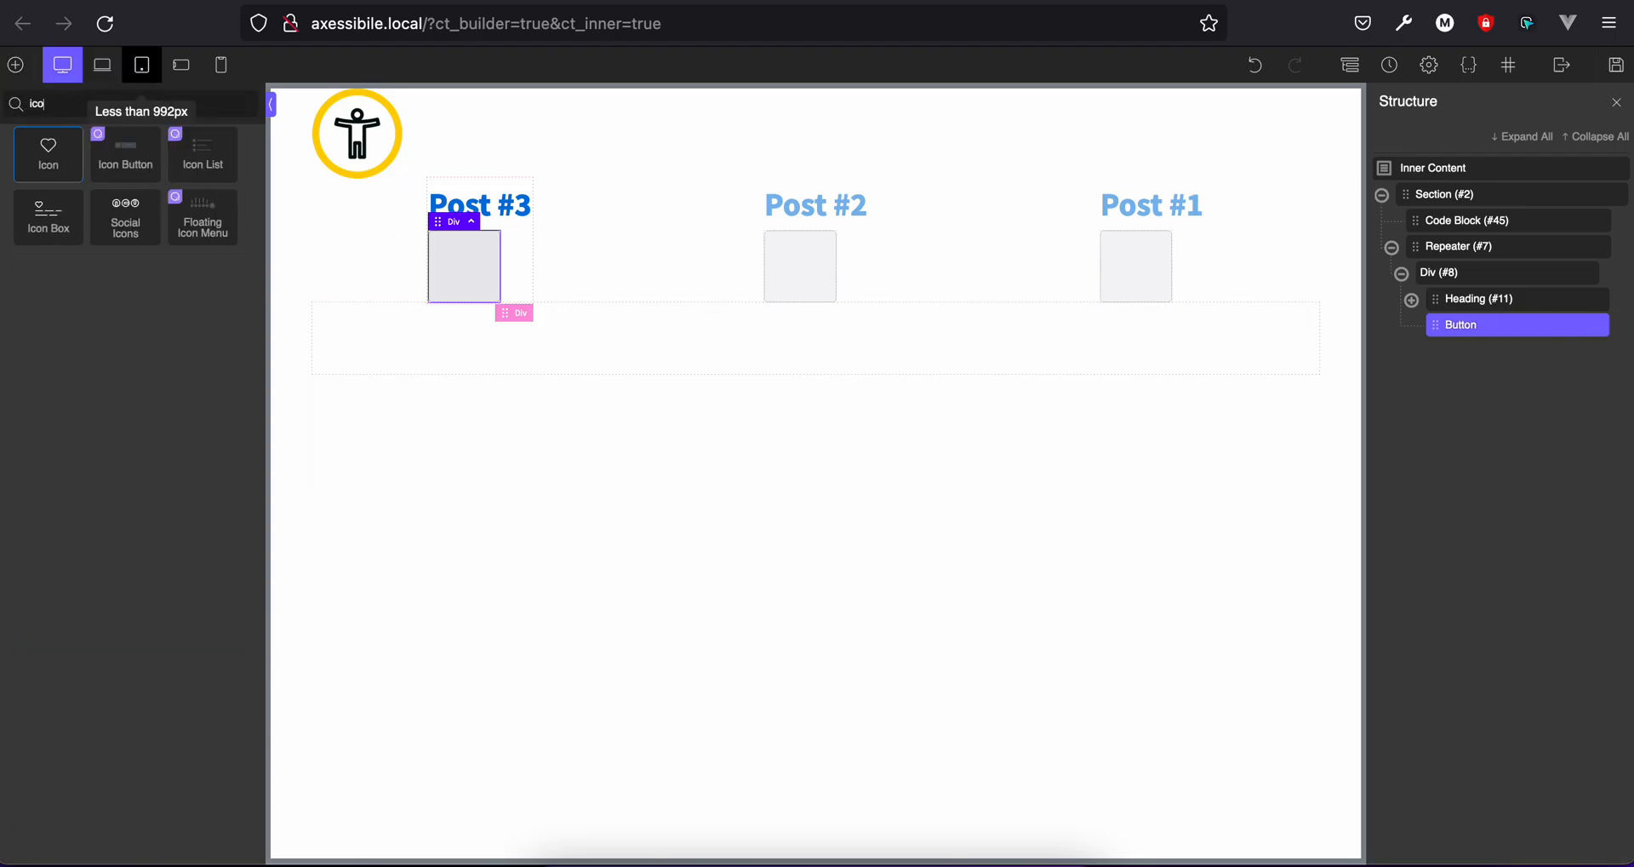
{"action": "left_click", "coordinate": [75, 162]}
{"action": "left_click", "coordinate": [1412, 326]}
Search the Font Awesome set for copy and assign the two-page copy symbol to the Icon
{"action": "double_click", "coordinate": [143, 540]}
{"action": "triple_click", "coordinate": [143, 539]}
{"action": "type", "text": "c"}
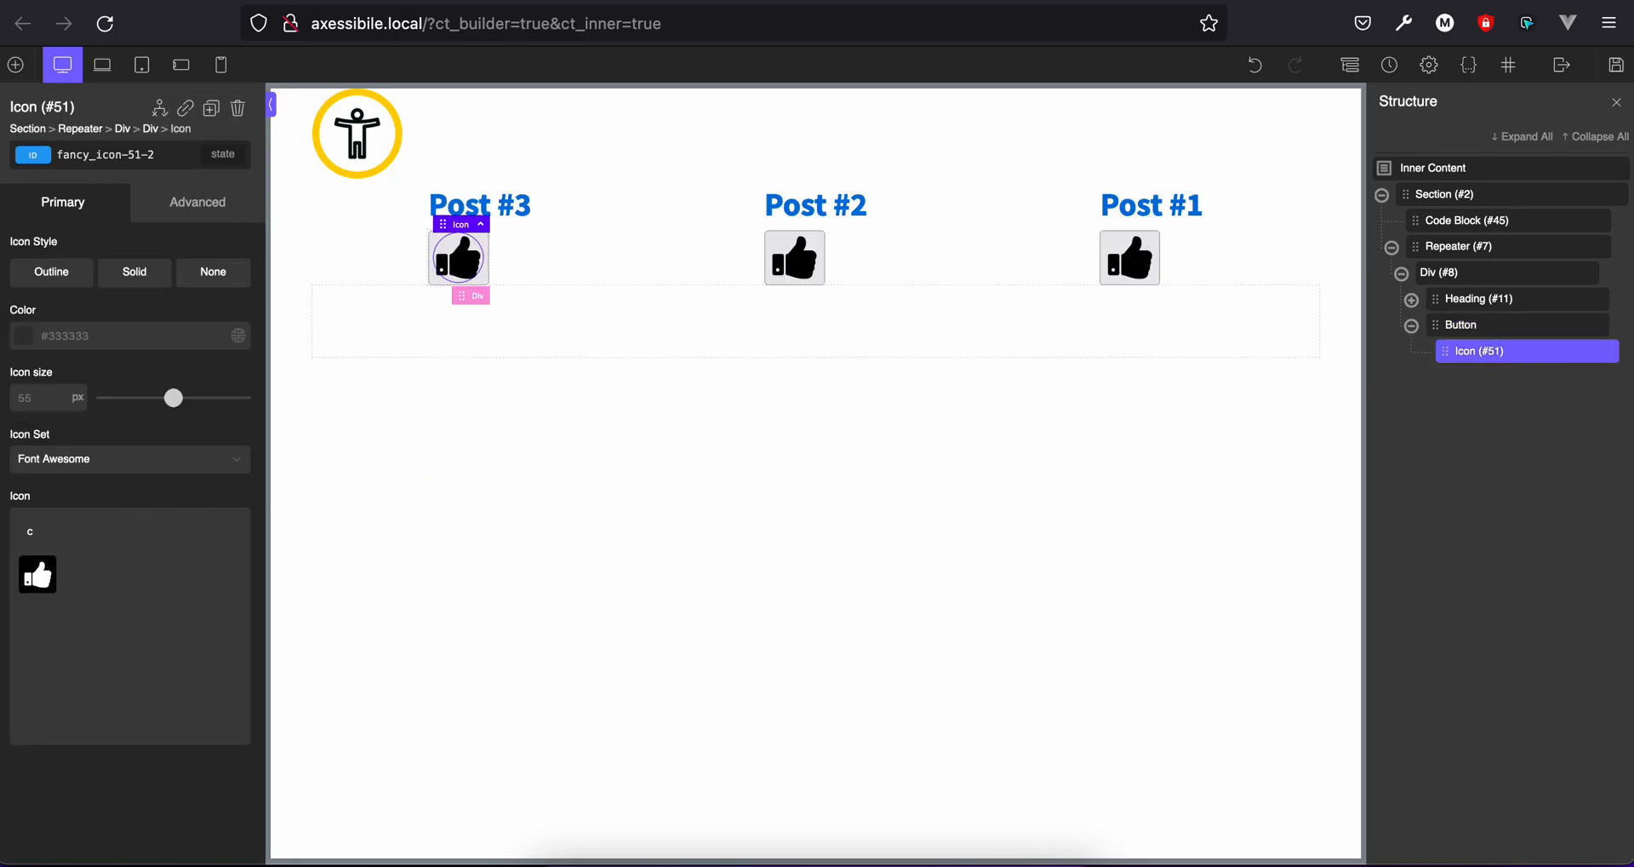
{"action": "type", "text": "iopy"}
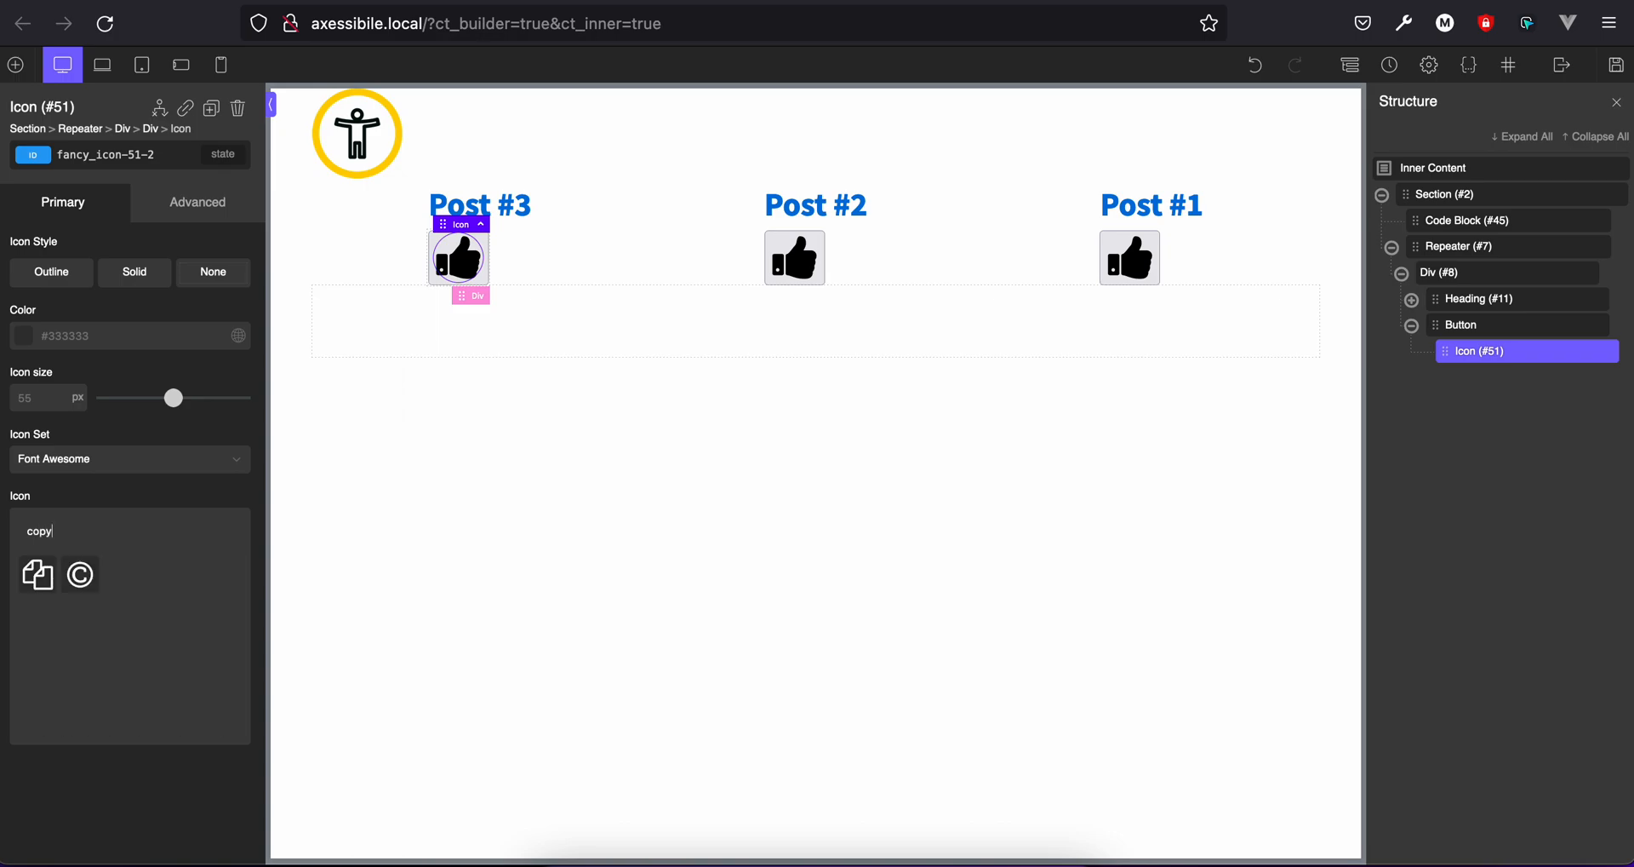
{"action": "left_click", "coordinate": [36, 576]}
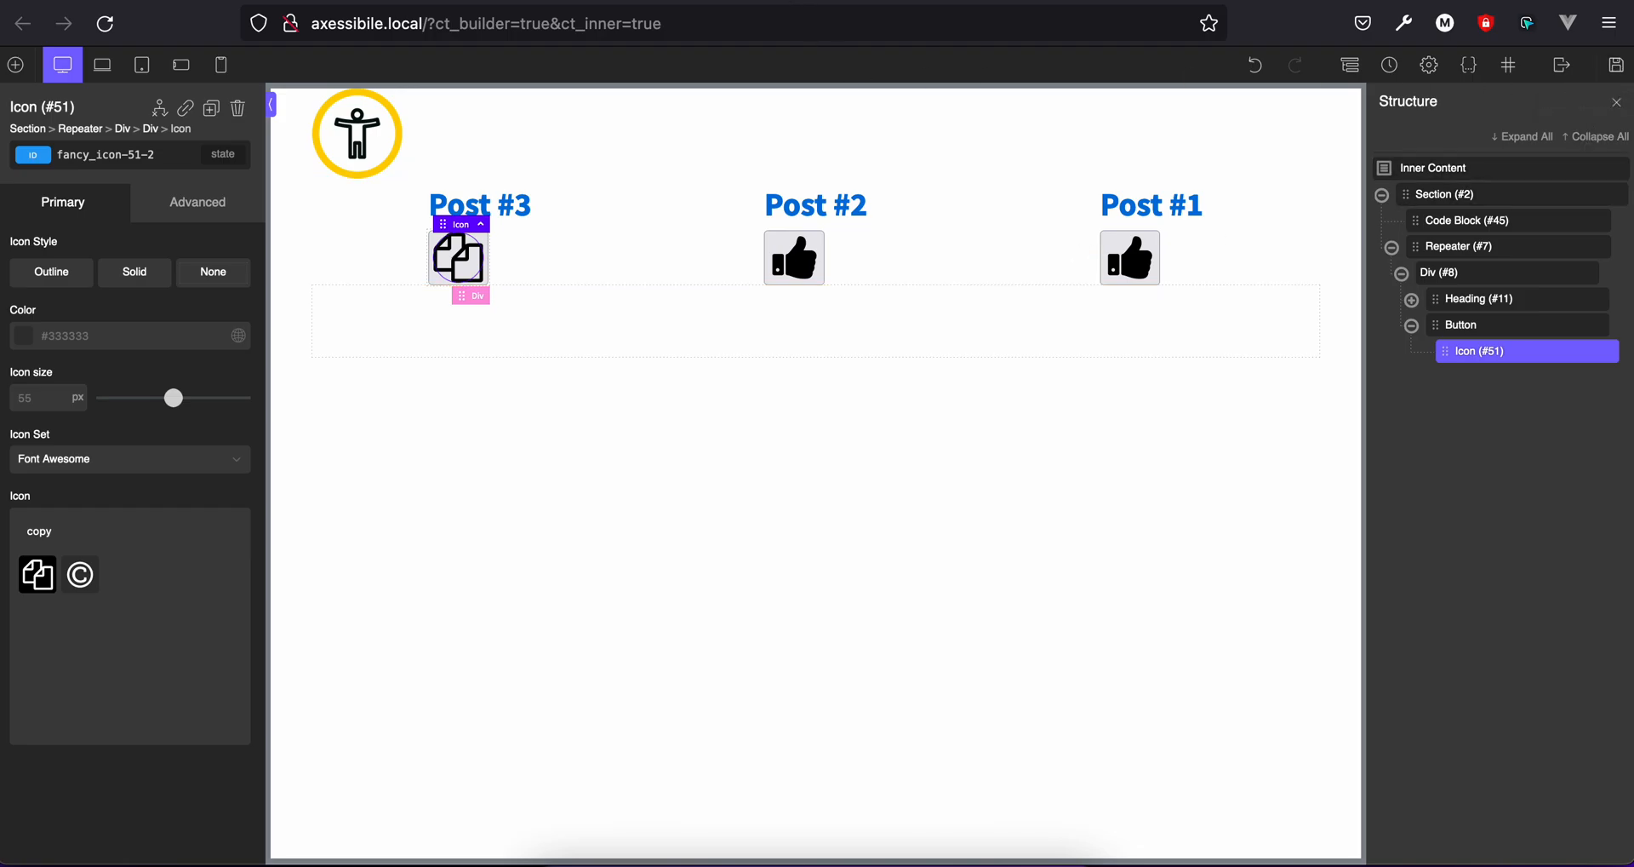
Switch to the clipboard.js page and copy the attribute name data-clipboard-text from the "Copy text from attribute" section
{"action": "left_click", "coordinate": [839, 2]}
{"action": "scroll", "coordinate": [819, 491], "scroll_direction": "down", "scroll_amount": 5}
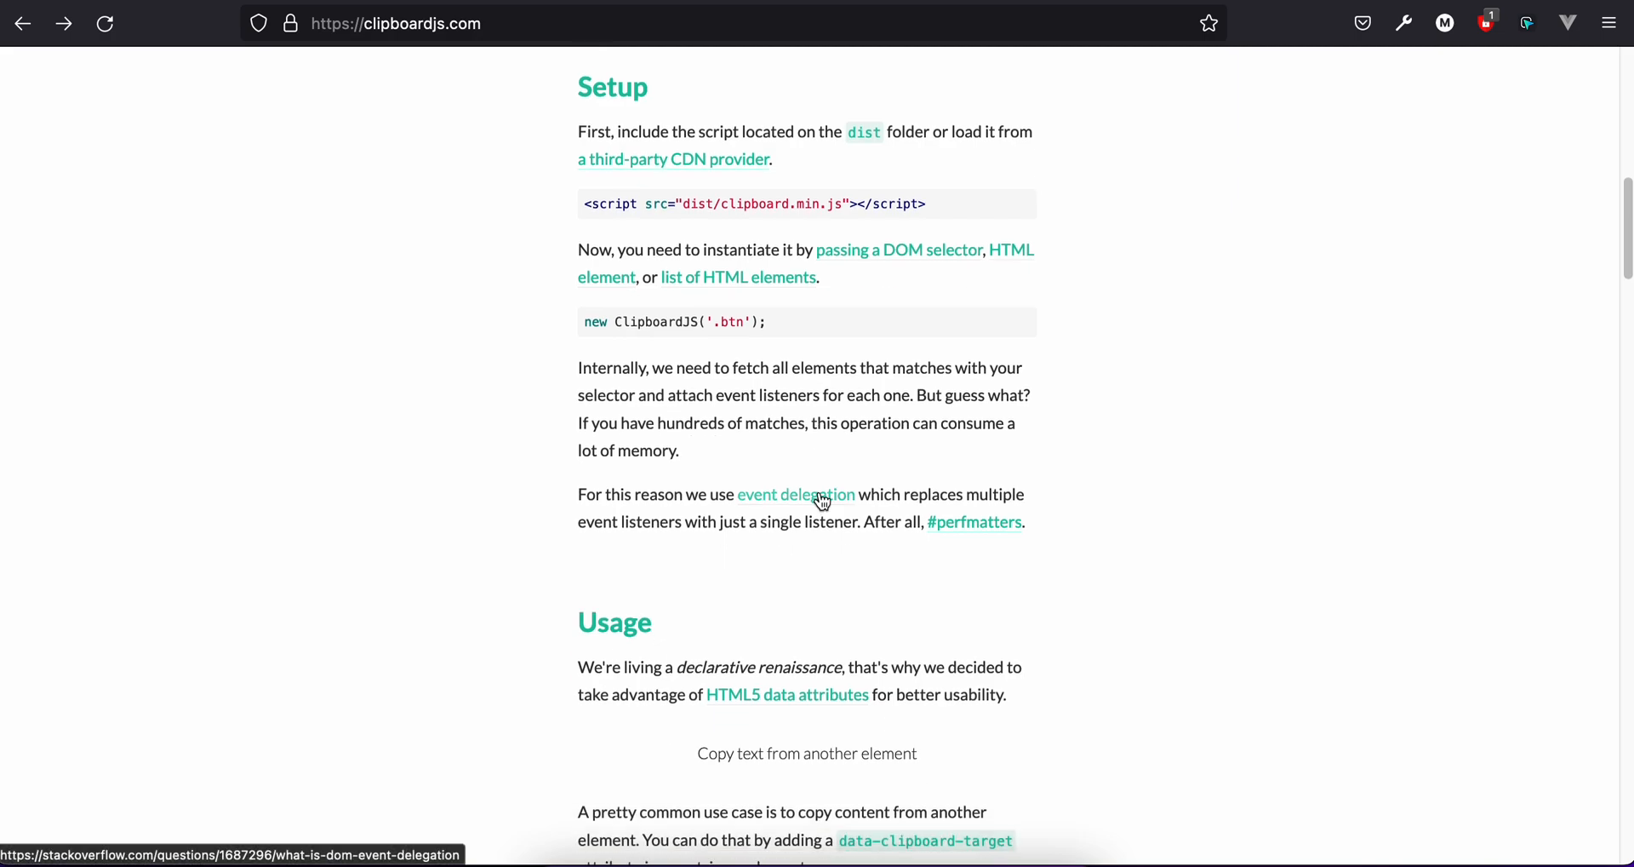
{"action": "scroll", "coordinate": [671, 584], "scroll_direction": "down", "scroll_amount": 3}
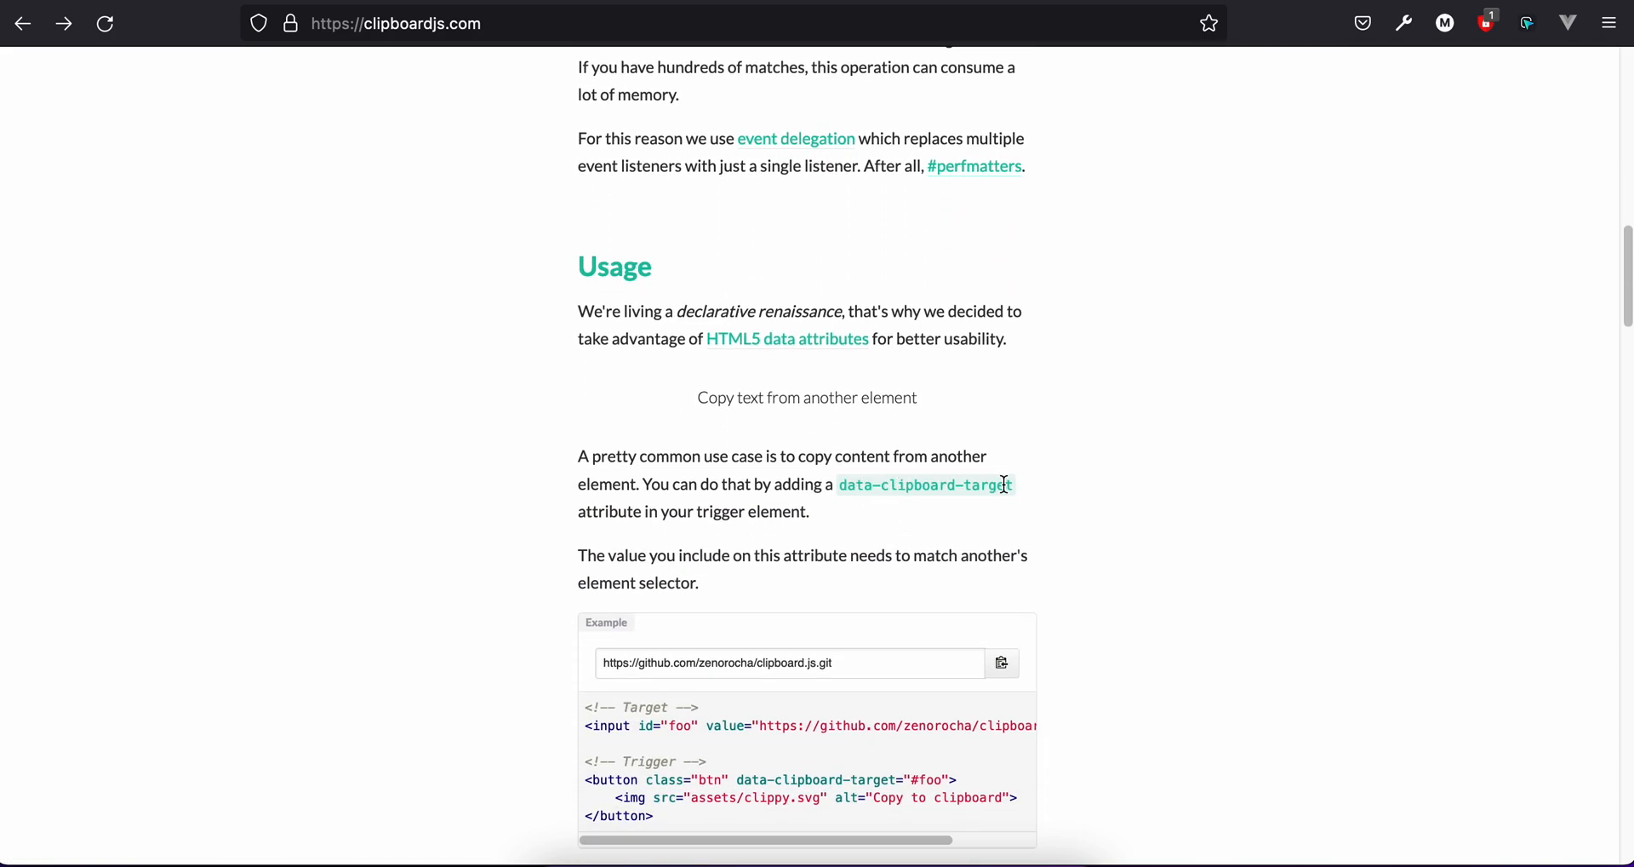
{"action": "scroll", "coordinate": [1004, 485], "scroll_direction": "down", "scroll_amount": 5}
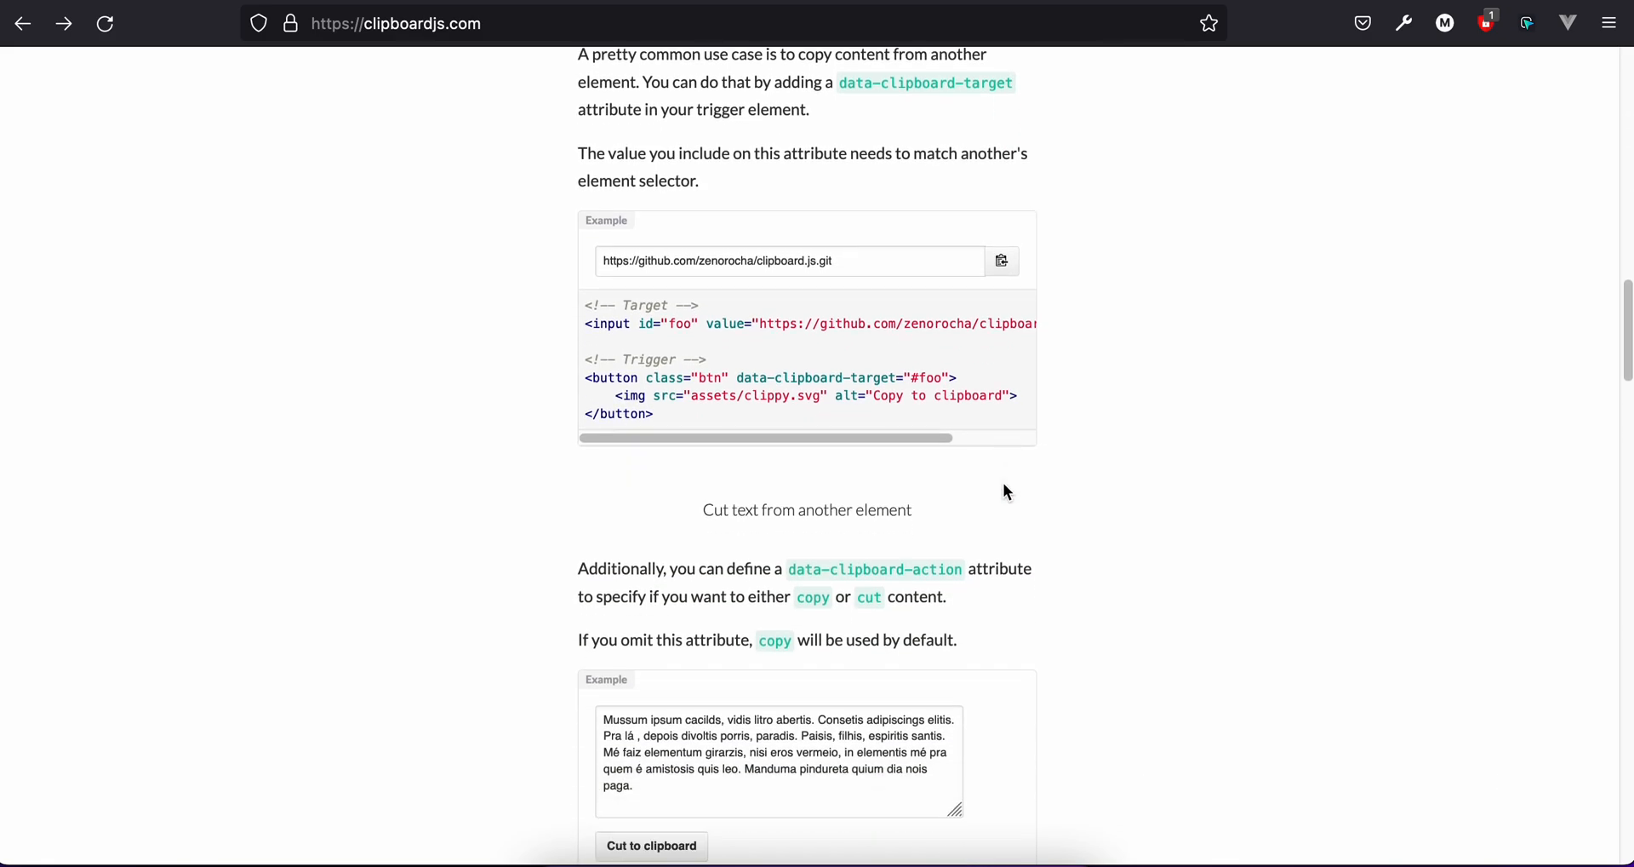
{"action": "scroll", "coordinate": [1008, 492], "scroll_direction": "down", "scroll_amount": 6}
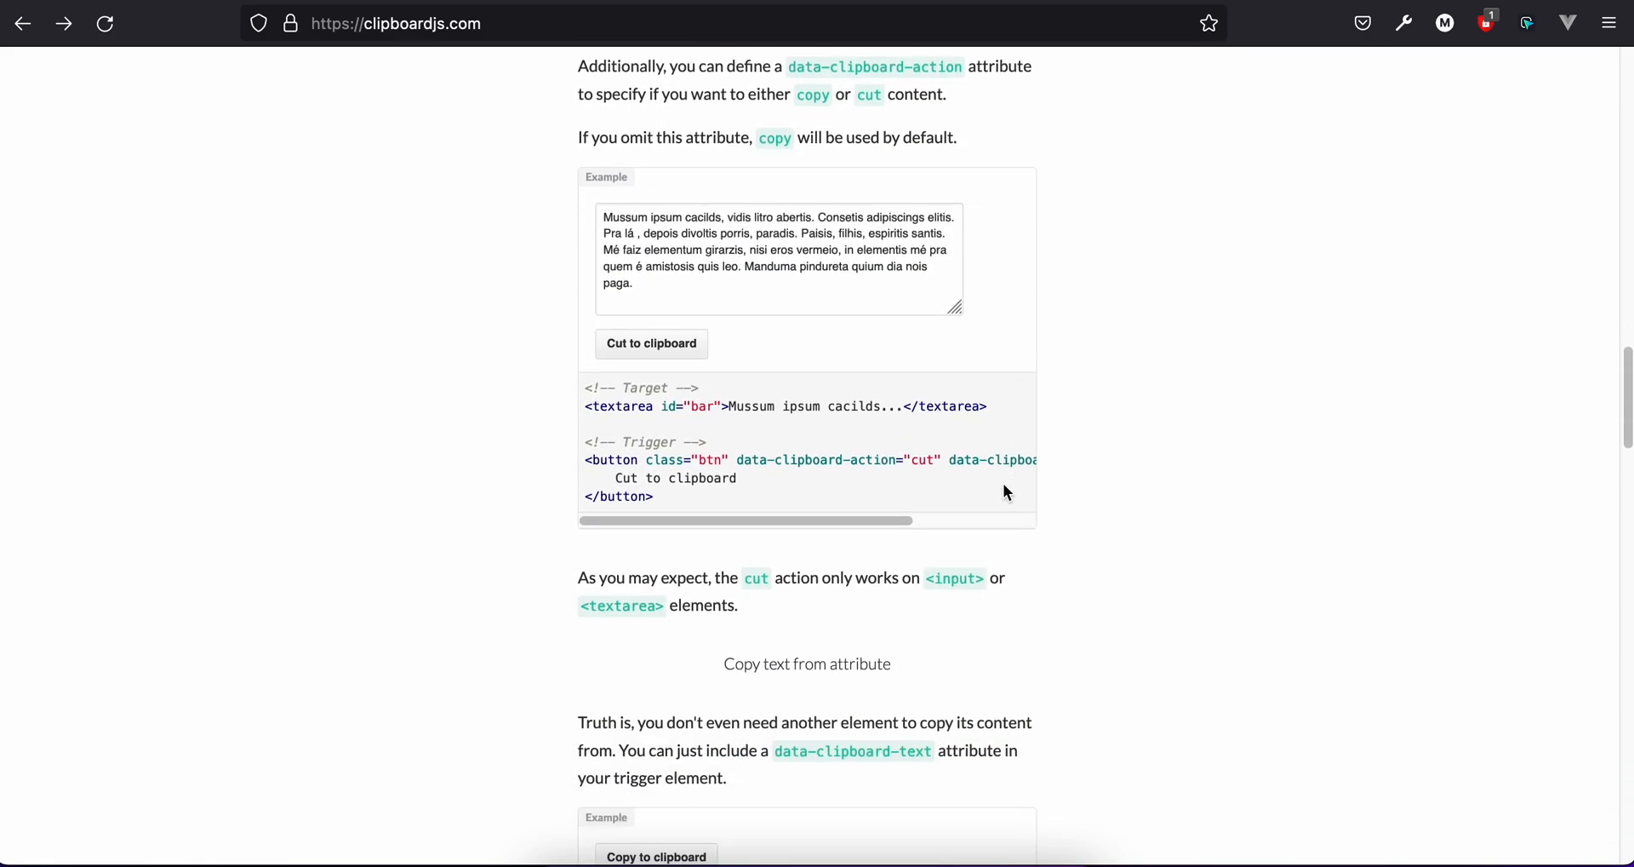
{"action": "scroll", "coordinate": [1003, 485], "scroll_direction": "down", "scroll_amount": 2}
{"action": "double_click", "coordinate": [793, 568]}
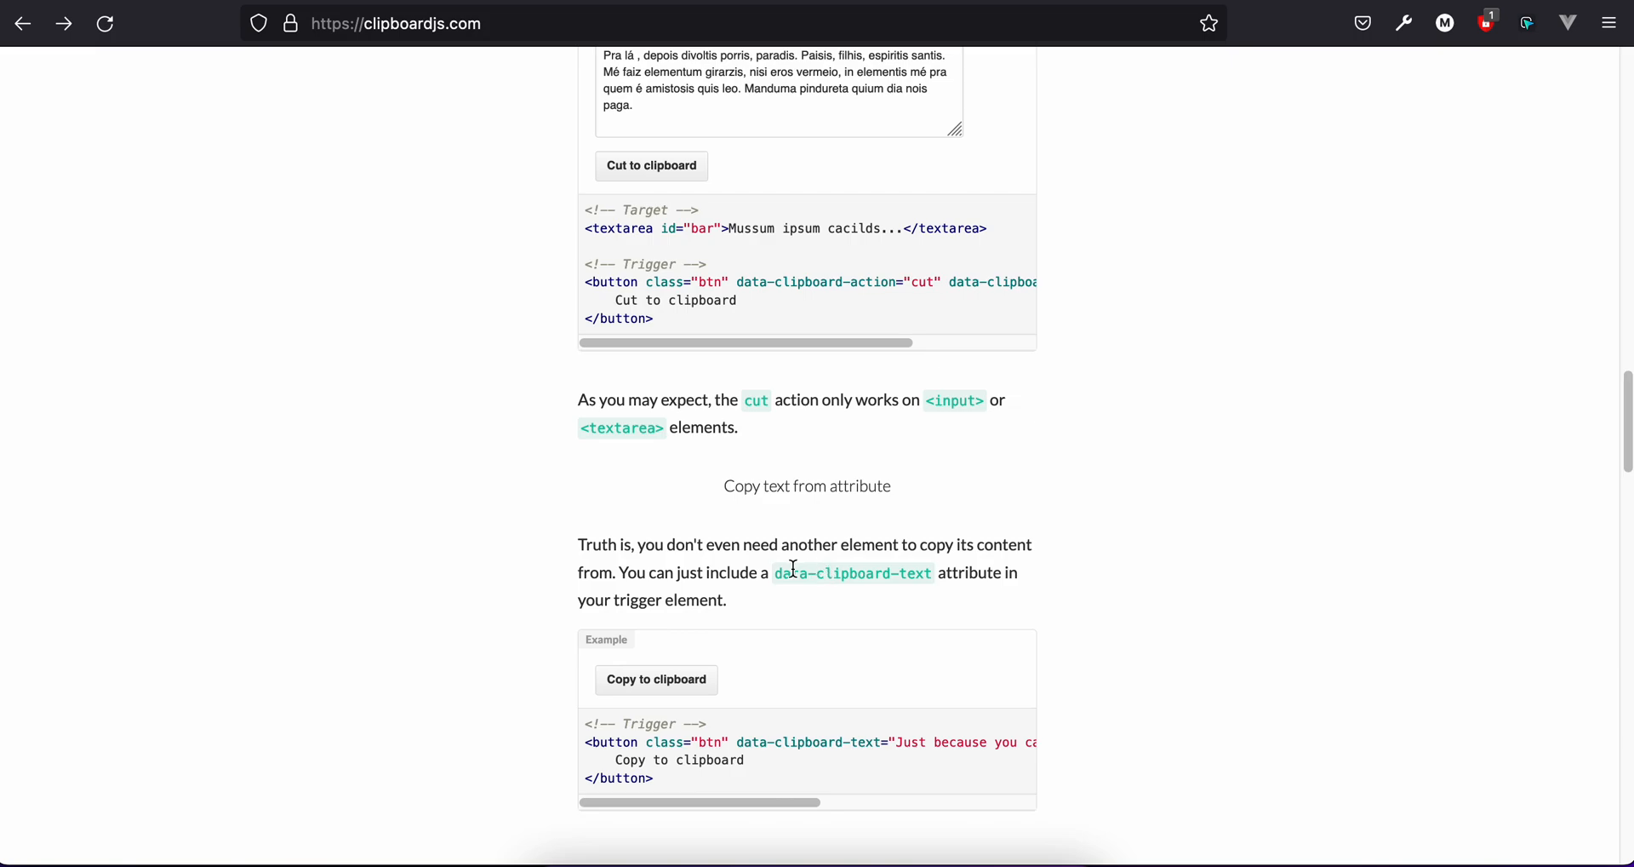
{"action": "left_click_drag", "start_coordinate": [792, 568], "coordinate": [897, 572]}
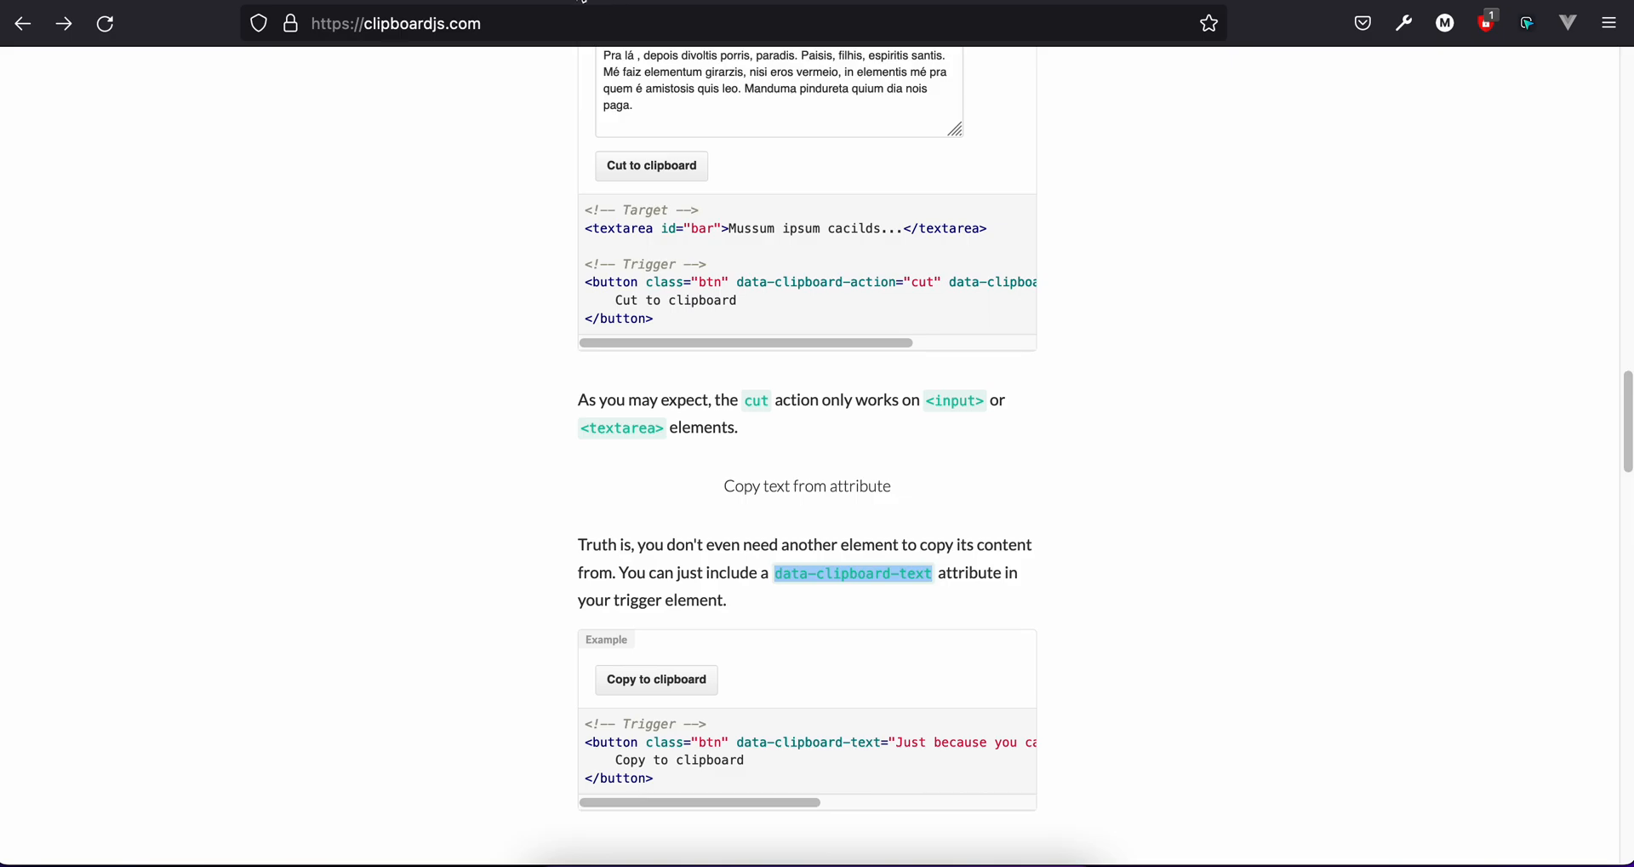
Switch back to the Oxygen editor and add an attribute named data-clipboard-text to the Button
{"action": "left_click", "coordinate": [576, 1]}
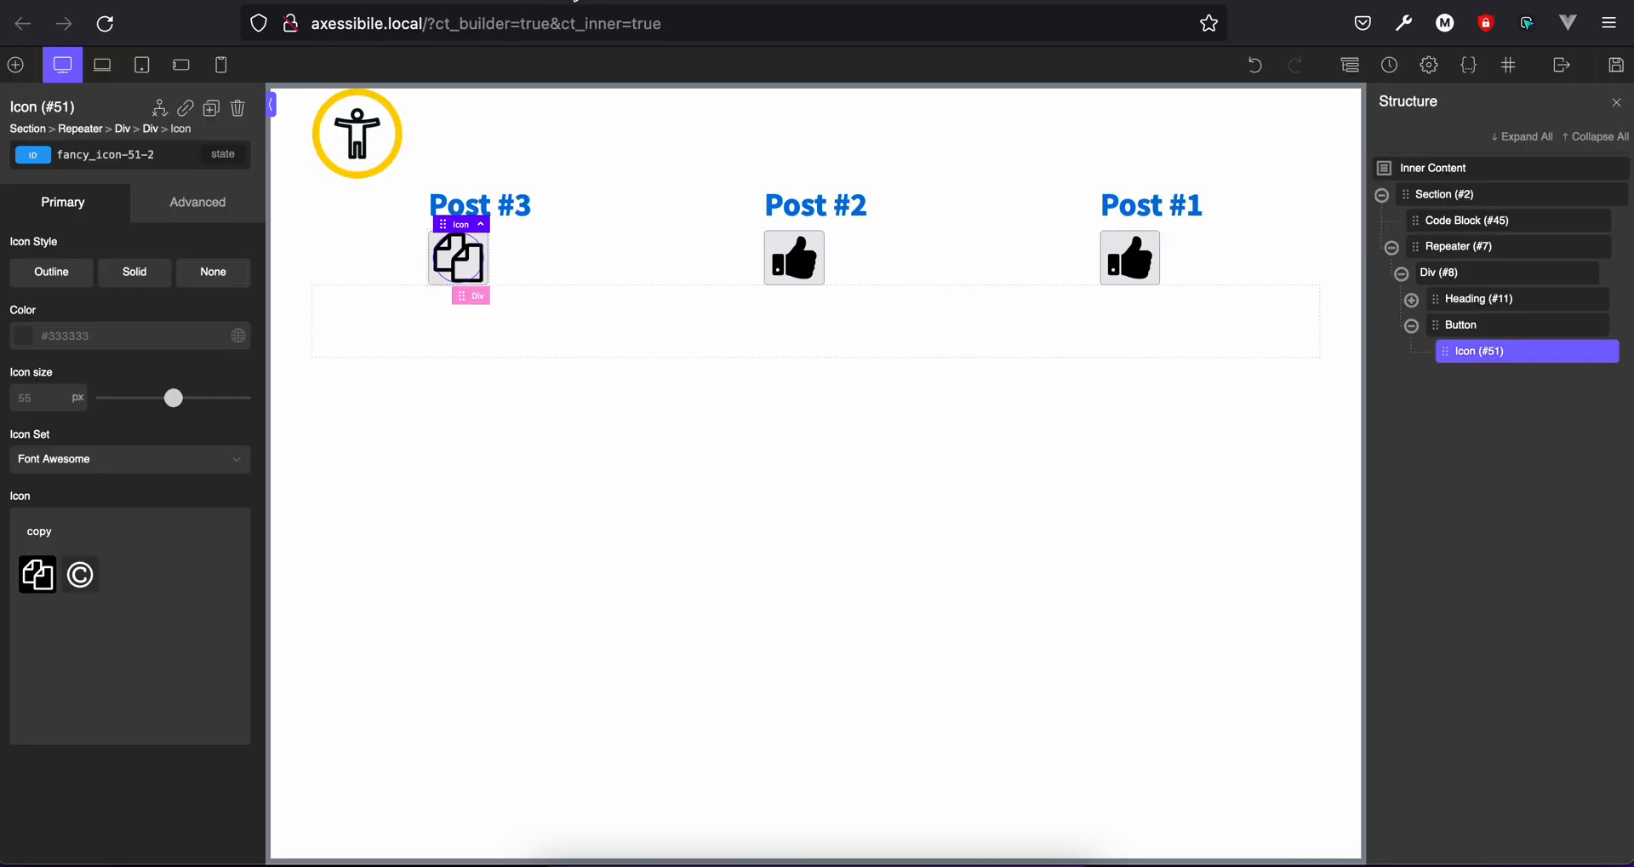
{"action": "left_click", "coordinate": [1445, 324]}
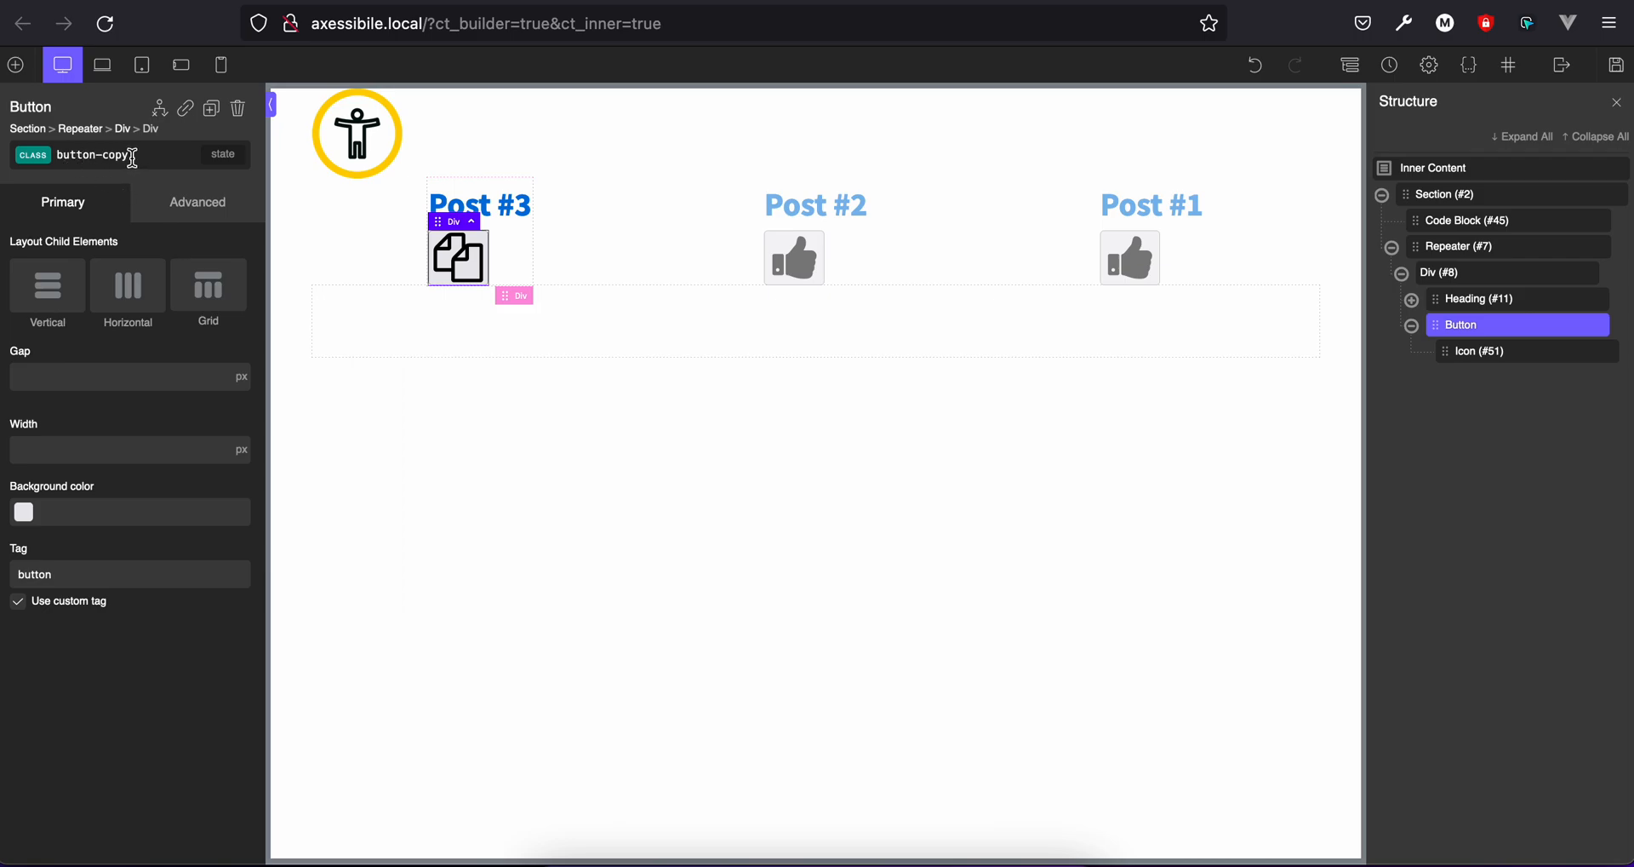
{"action": "left_click", "coordinate": [171, 205]}
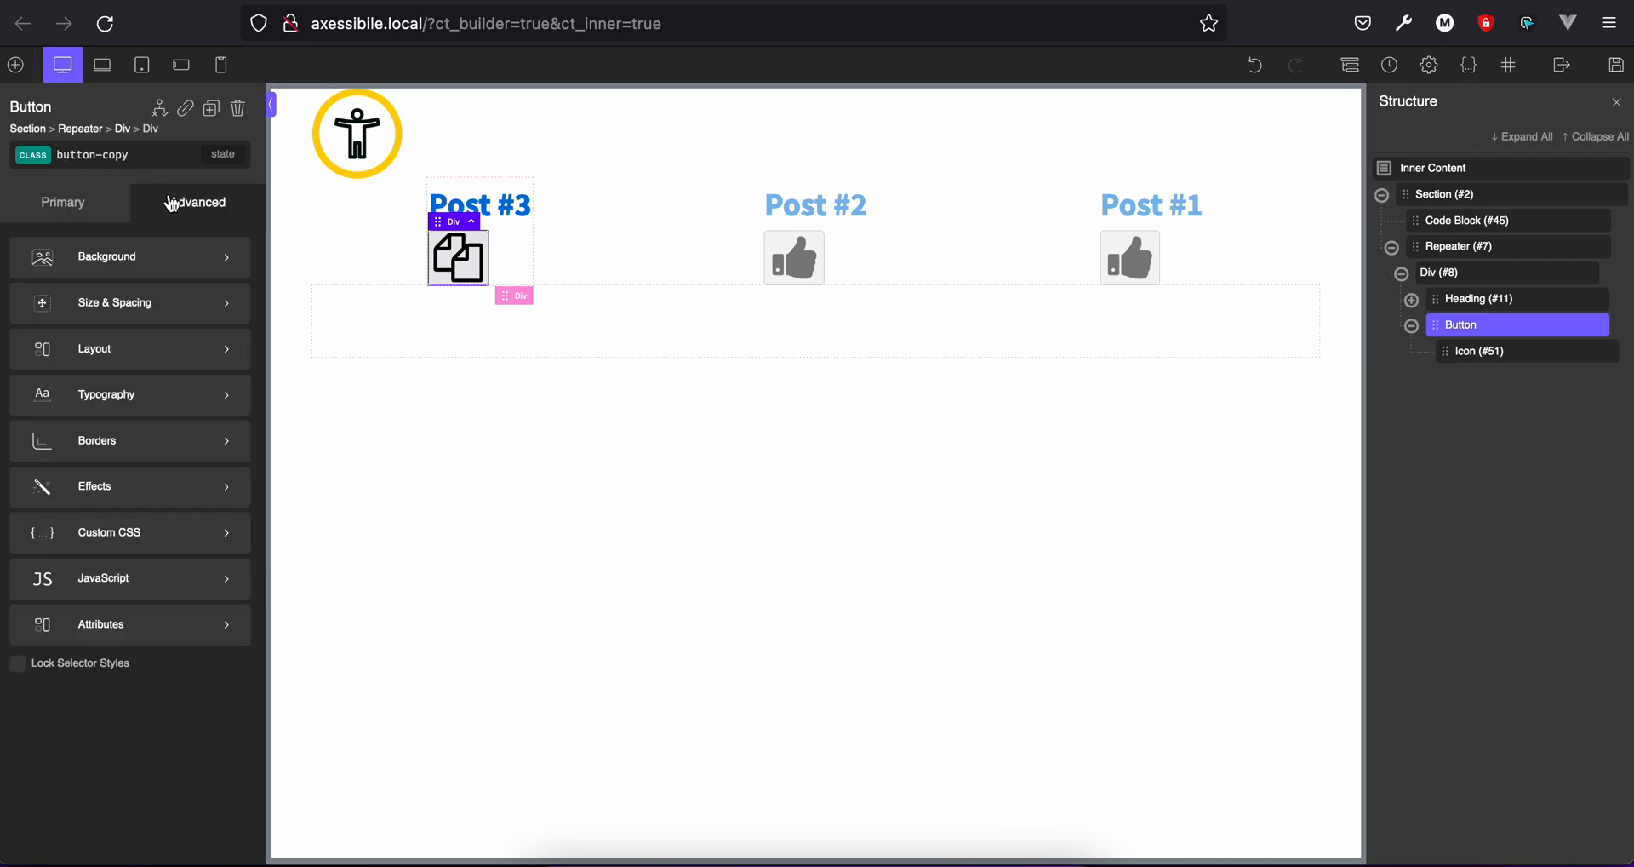
{"action": "left_click", "coordinate": [139, 628]}
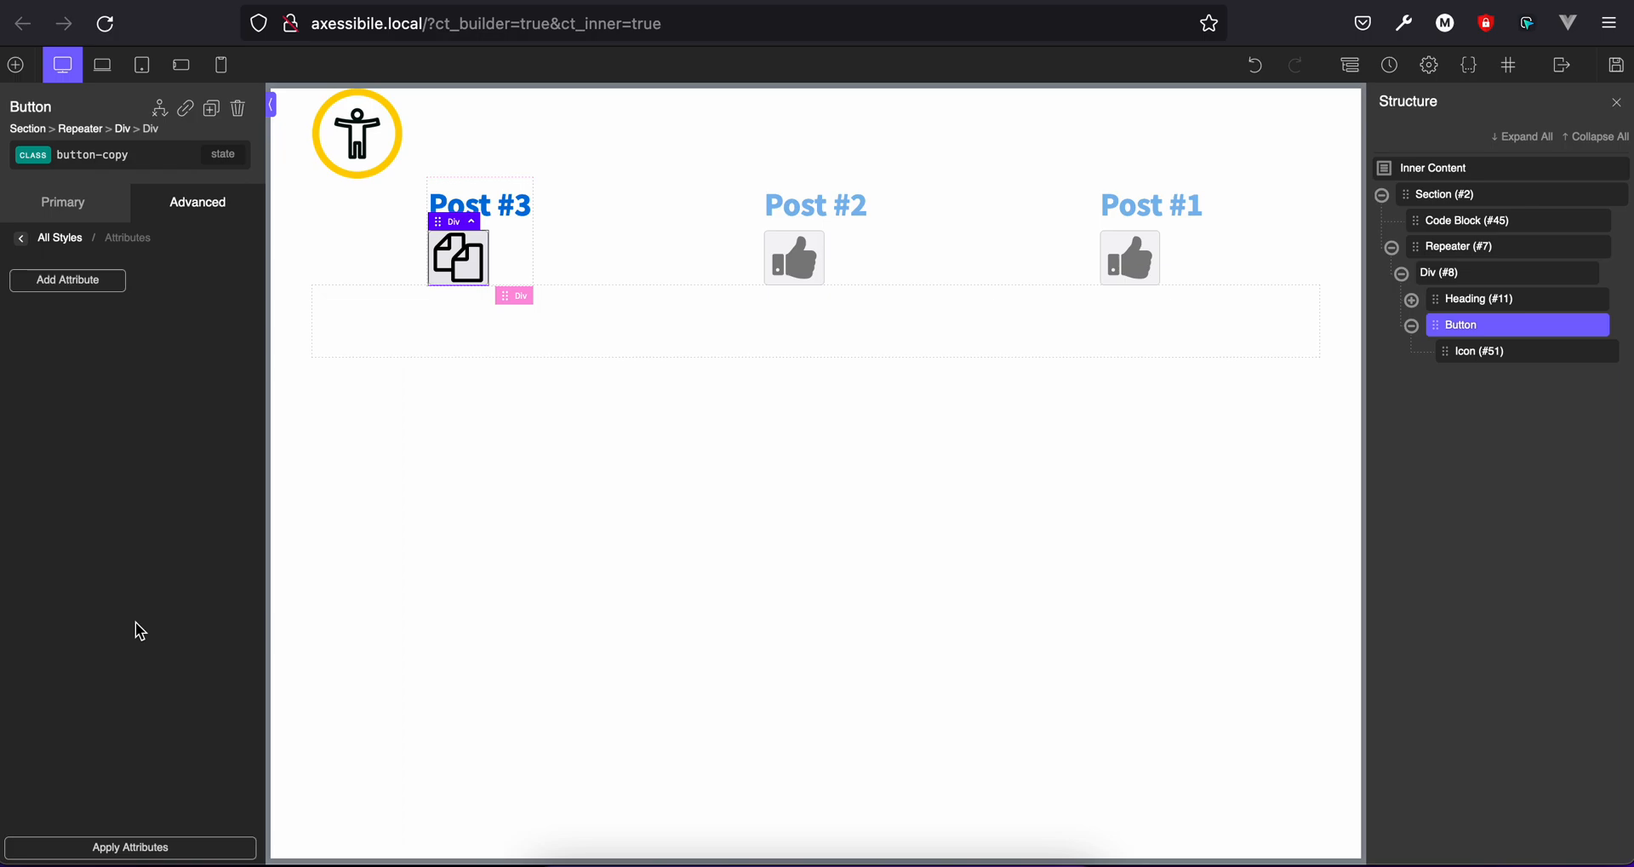
{"action": "left_click", "coordinate": [63, 286]}
{"action": "left_click", "coordinate": [73, 345]}
{"action": "key", "text": "super+v"}
{"action": "left_click", "coordinate": [78, 372]}
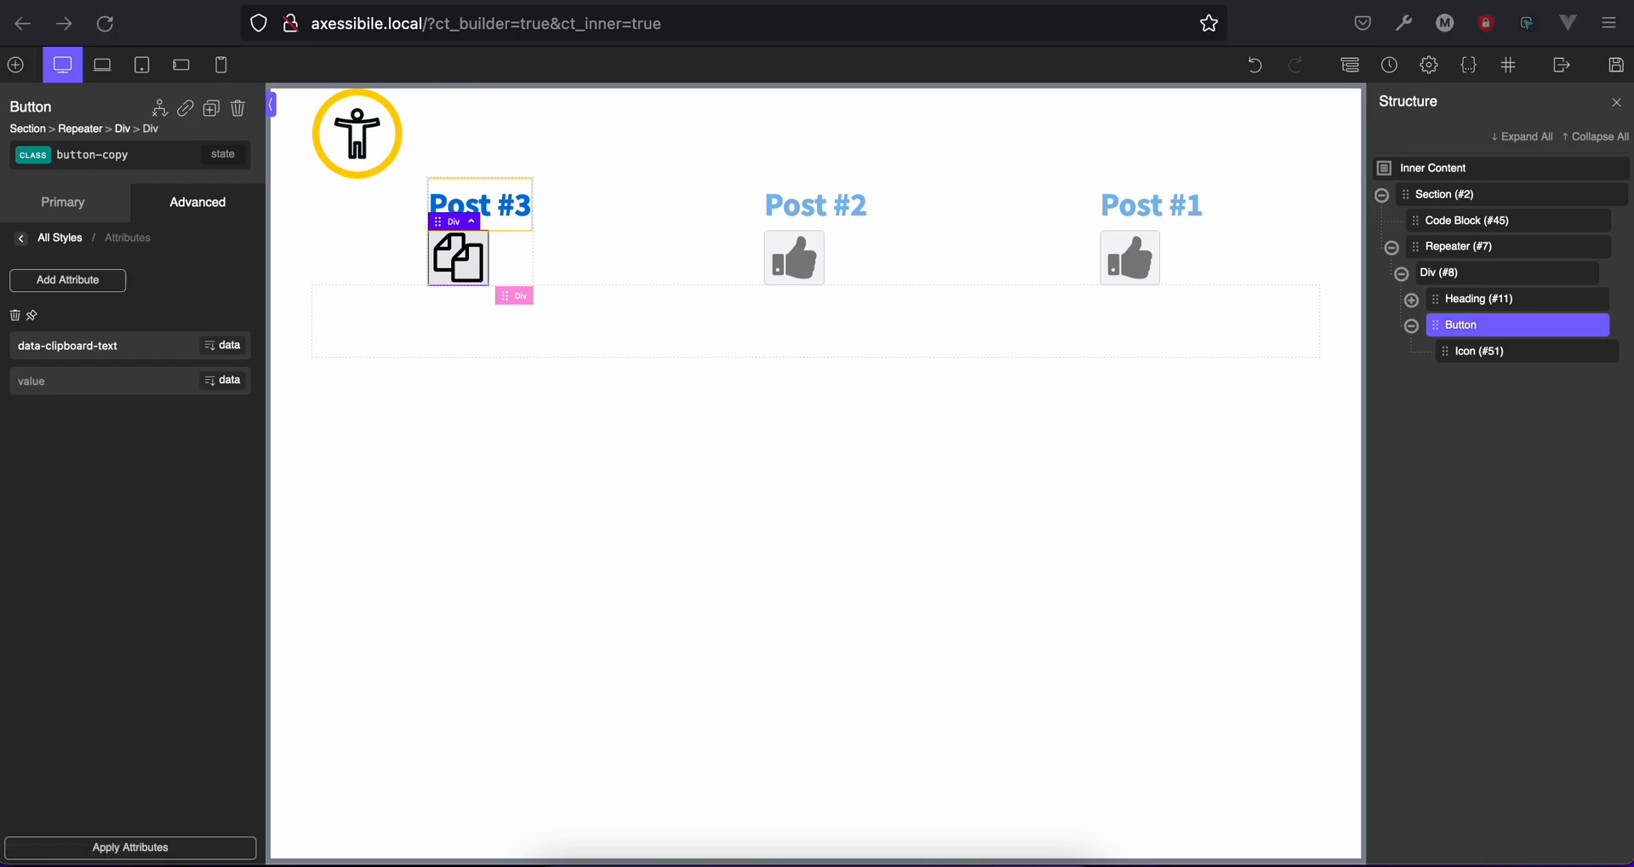
Set the attribute's value to the dynamic PHP function return value of get_post_permalink and apply the attributes
{"action": "left_click", "coordinate": [232, 380]}
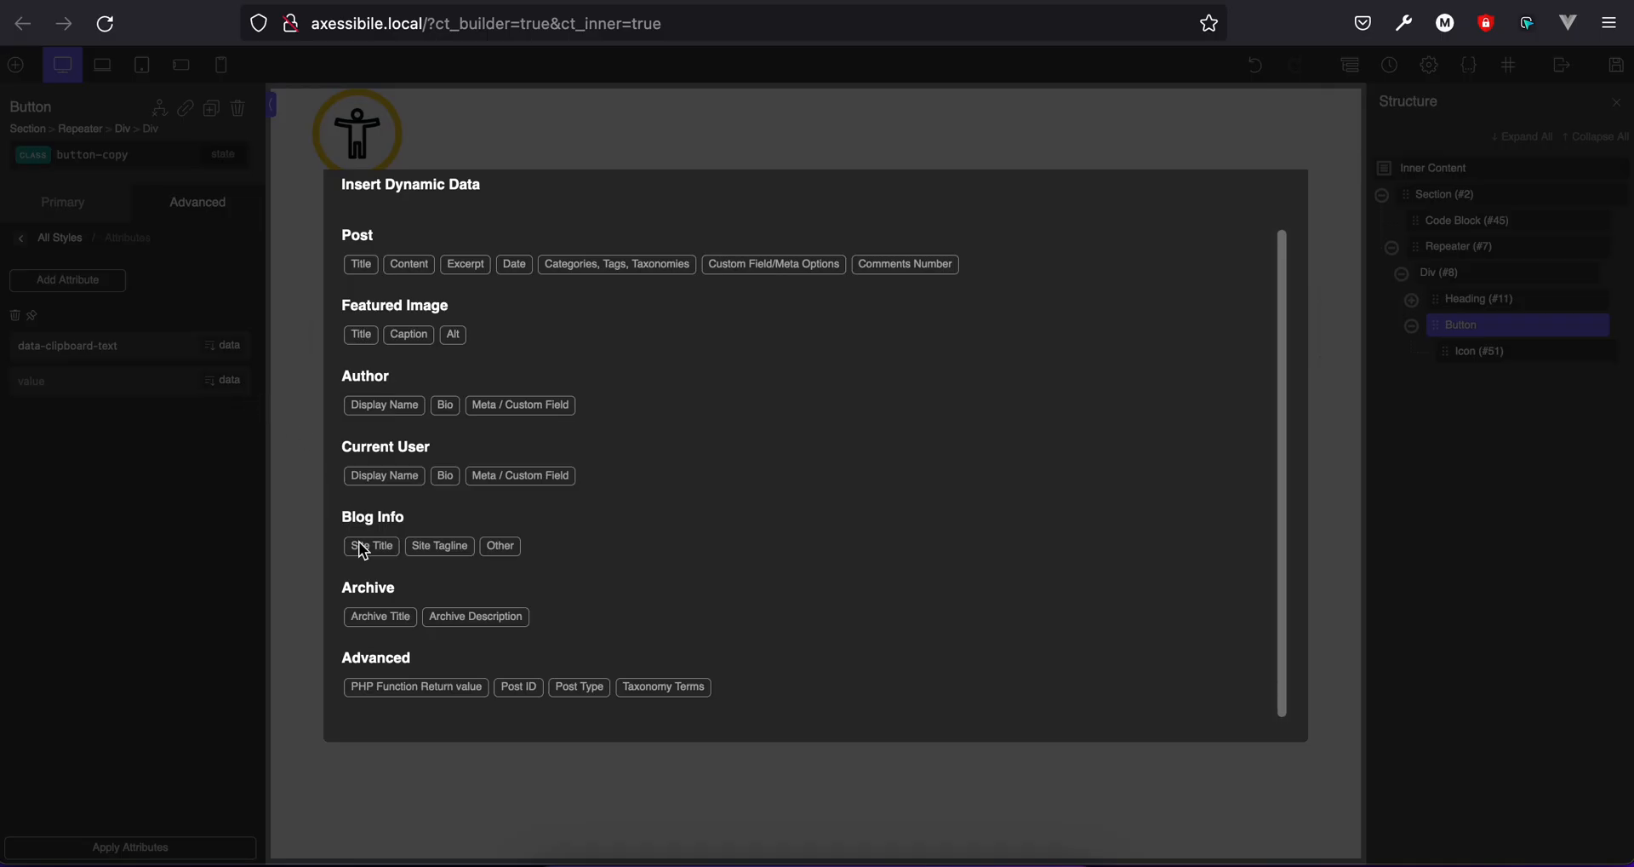
{"action": "left_click", "coordinate": [420, 689]}
{"action": "left_click", "coordinate": [461, 267]}
{"action": "type", "text": "get_pos"}
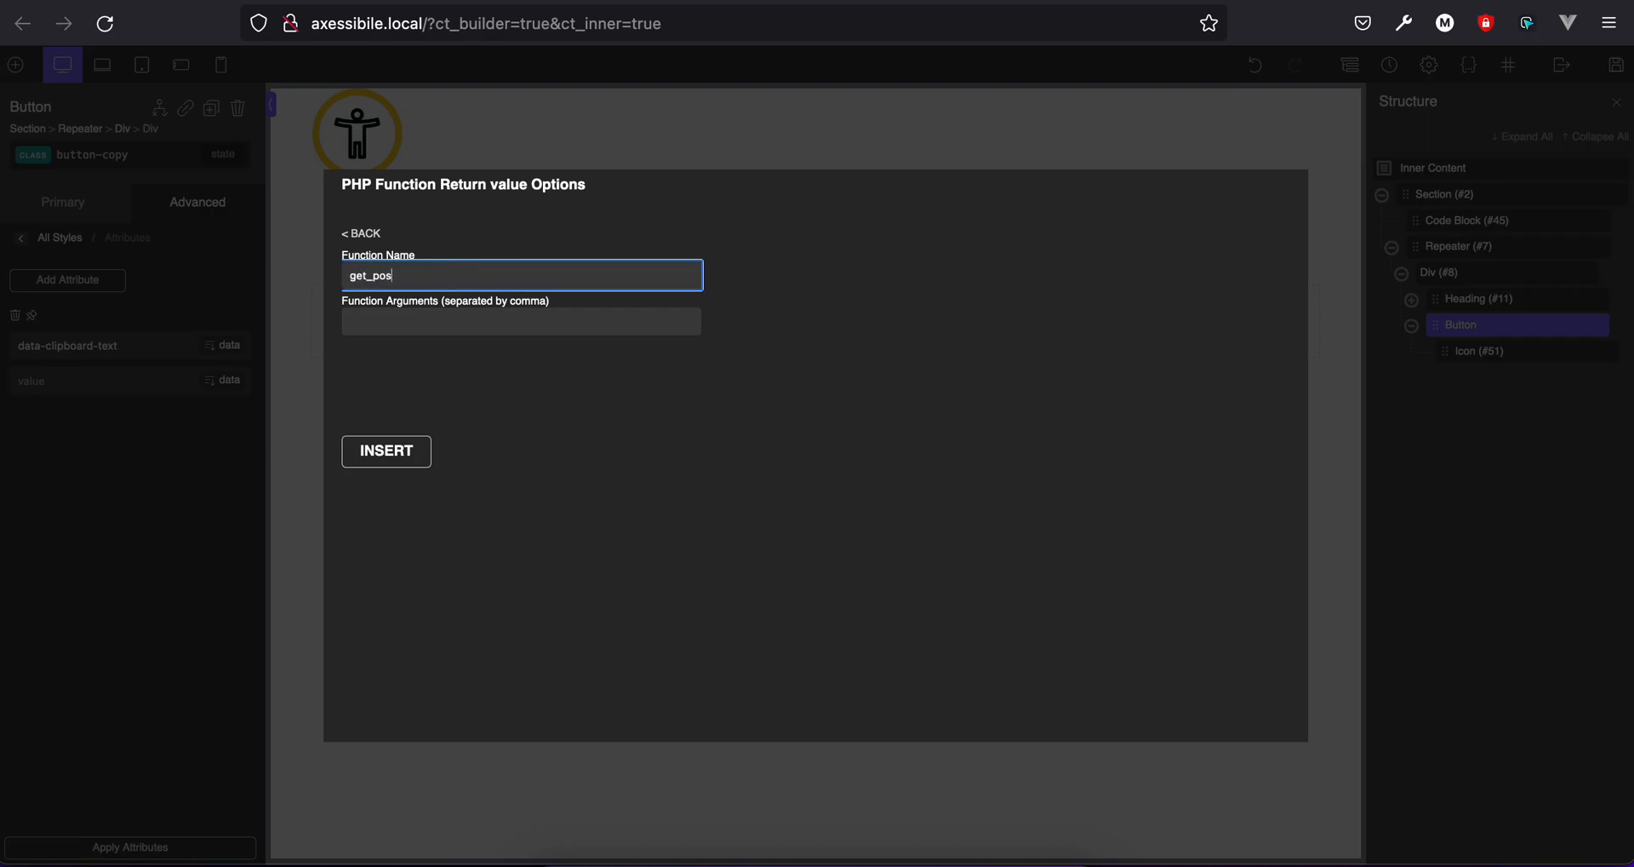
{"action": "type", "text": "t_permalink"}
{"action": "left_click", "coordinate": [402, 453]}
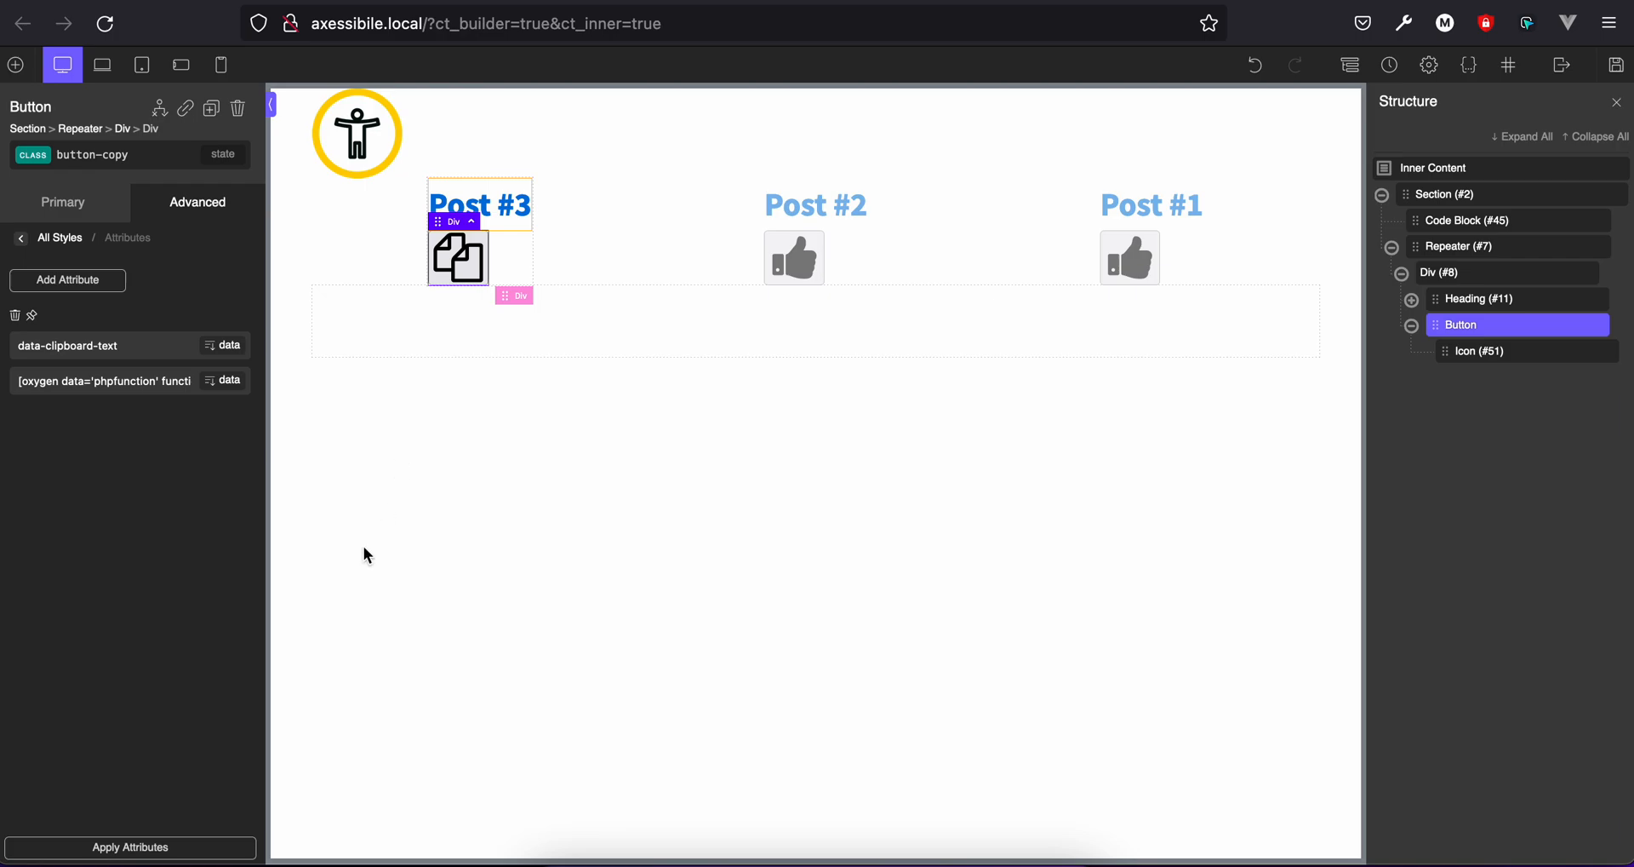
{"action": "left_click", "coordinate": [183, 849]}
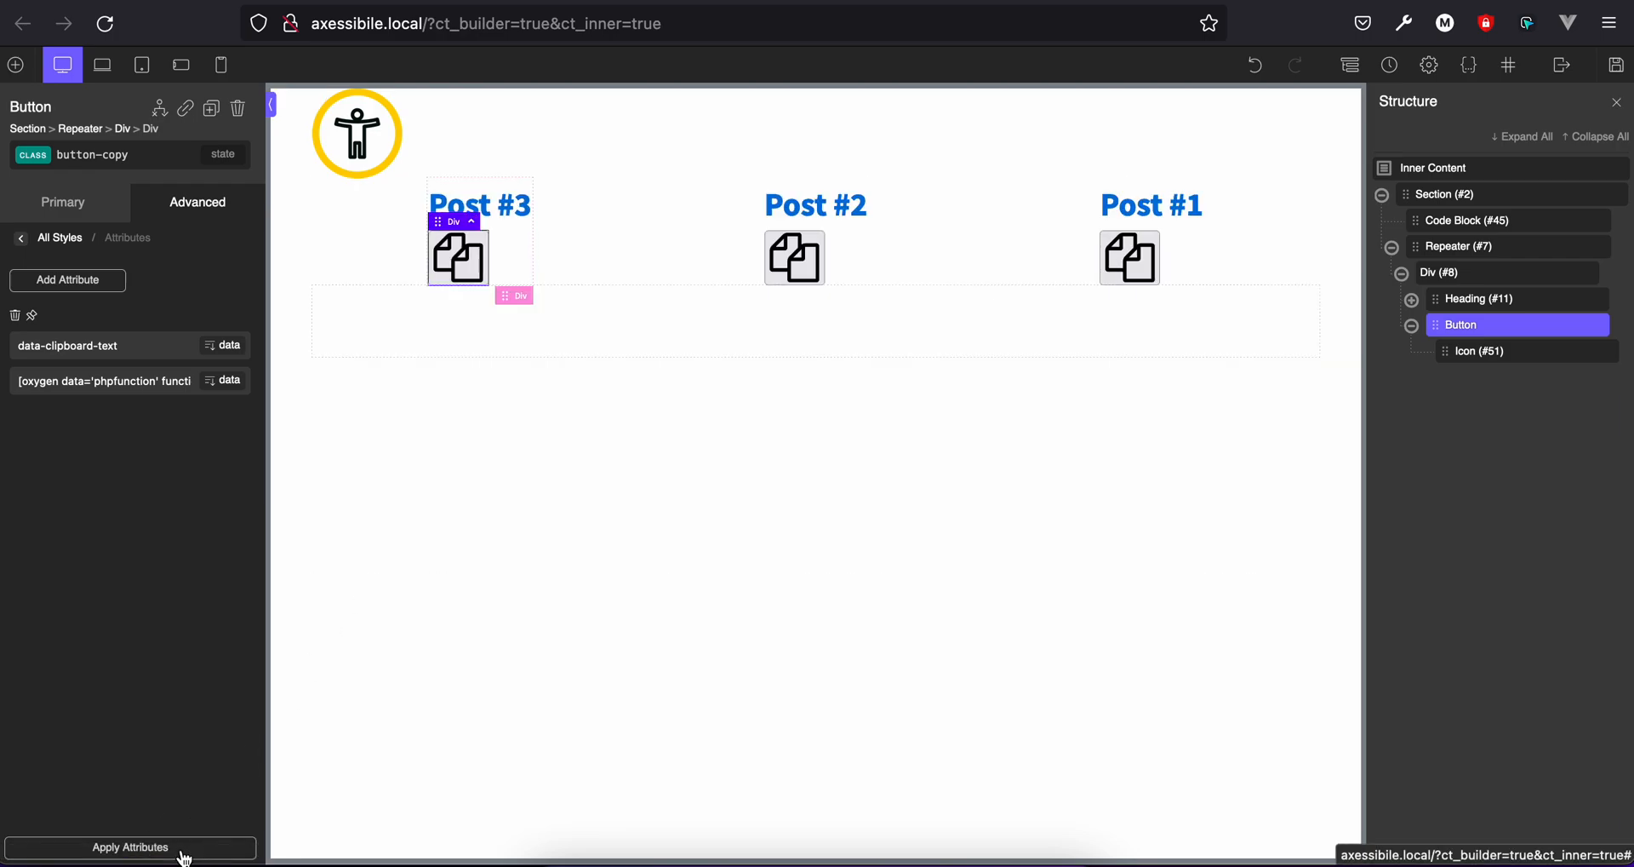
Save the changes and open the page on the site's frontend
{"action": "left_click", "coordinate": [1617, 74]}
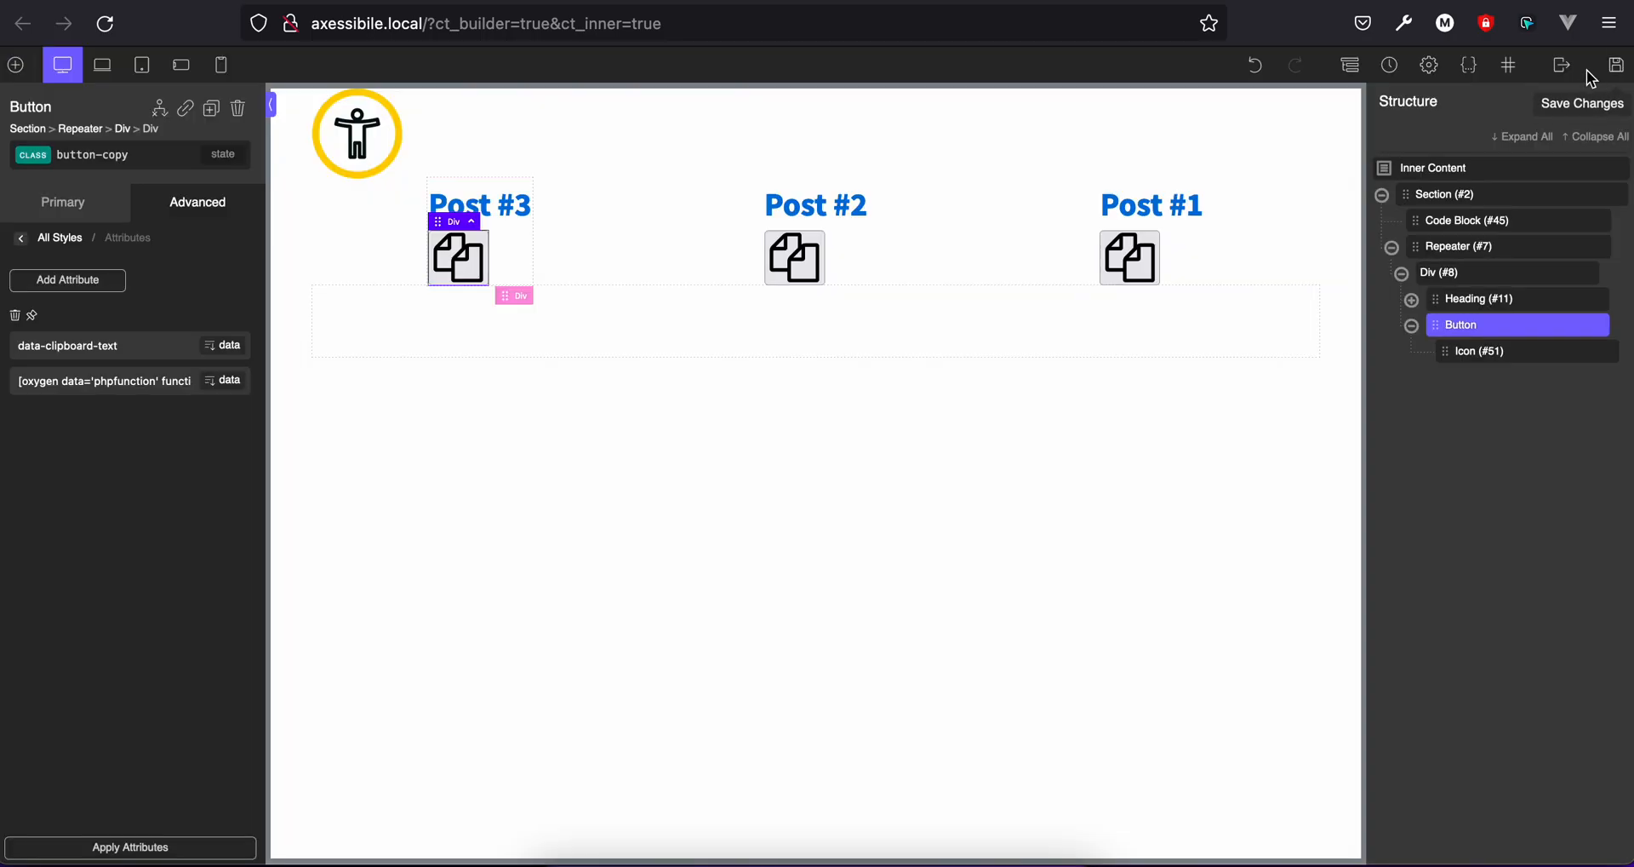
{"action": "mouse_move", "coordinate": [1563, 66]}
{"action": "left_click", "coordinate": [1580, 124]}
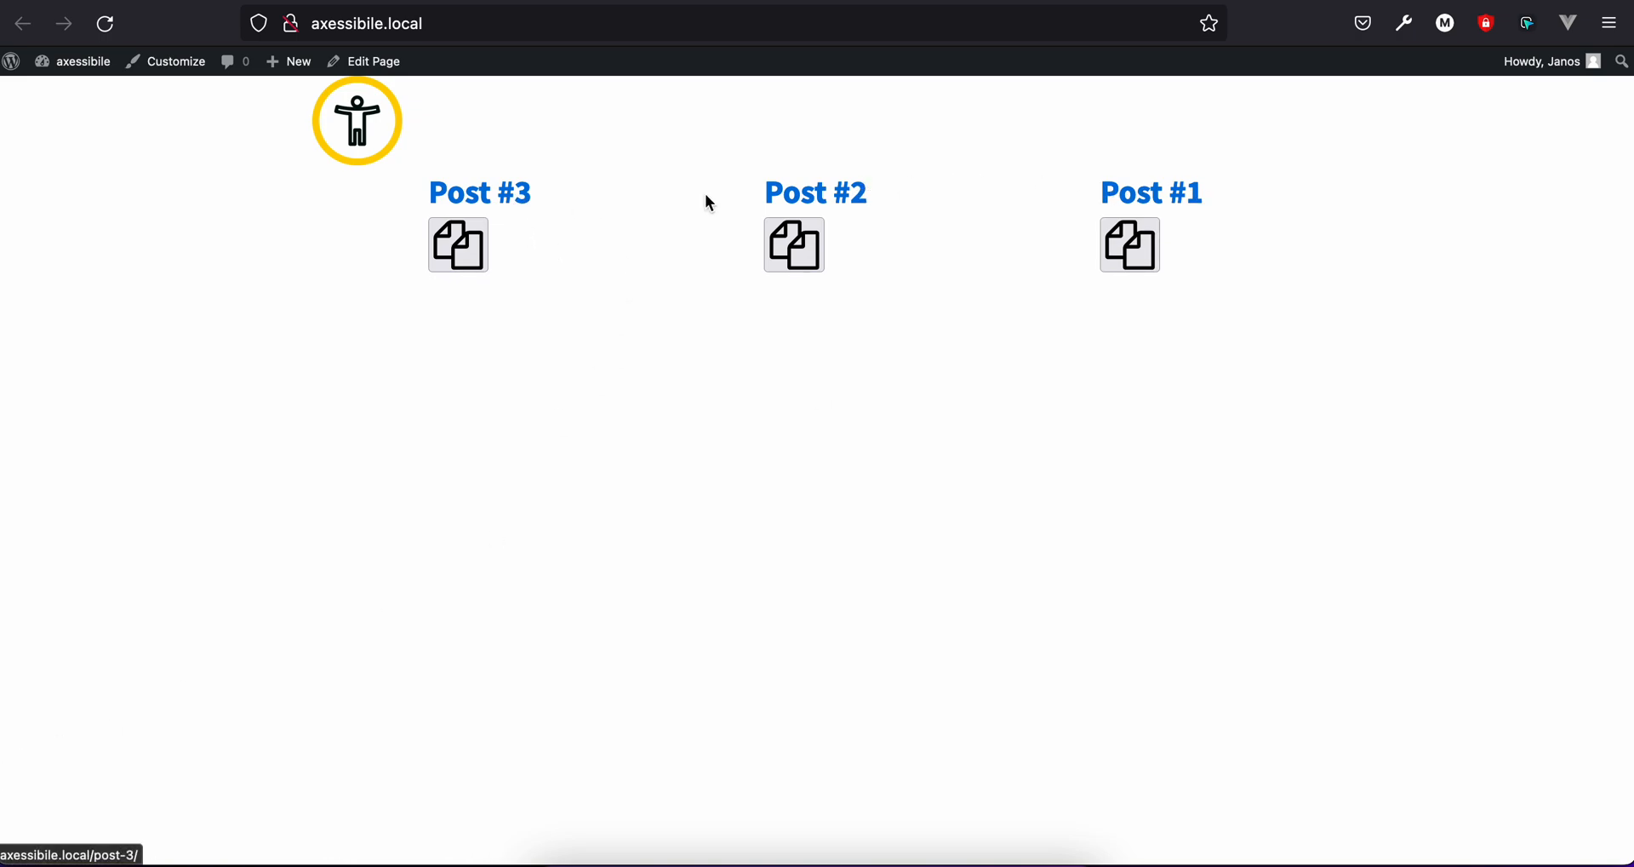
Test the copy button under Post #2 by opening its copied link in a new tab
{"action": "left_click", "coordinate": [801, 233]}
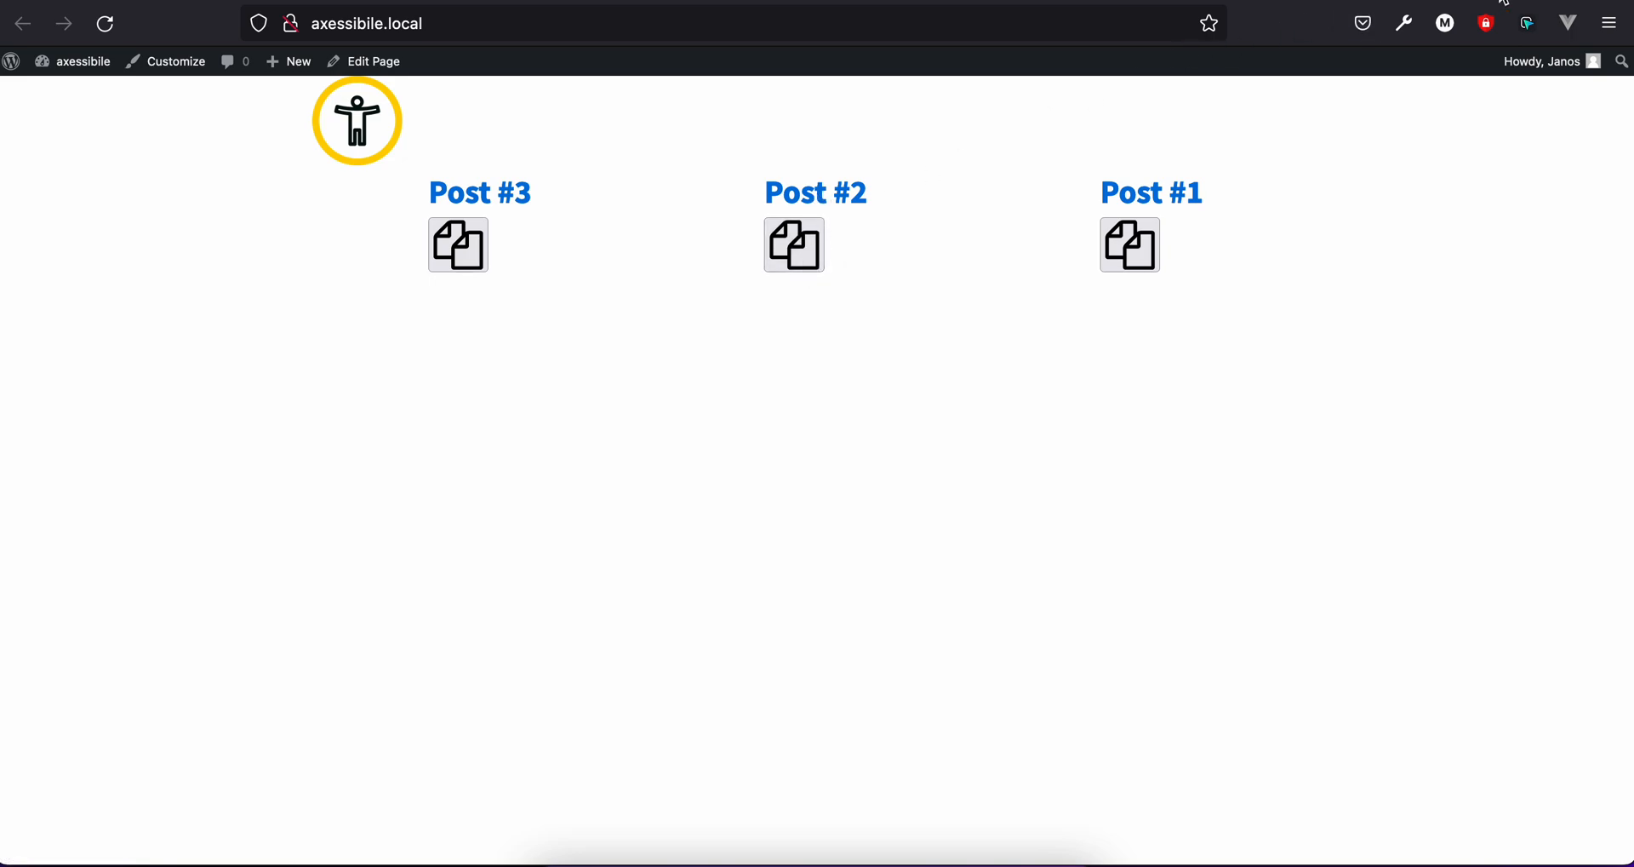
{"action": "key", "text": "super+t"}
{"action": "key", "text": "super+v"}
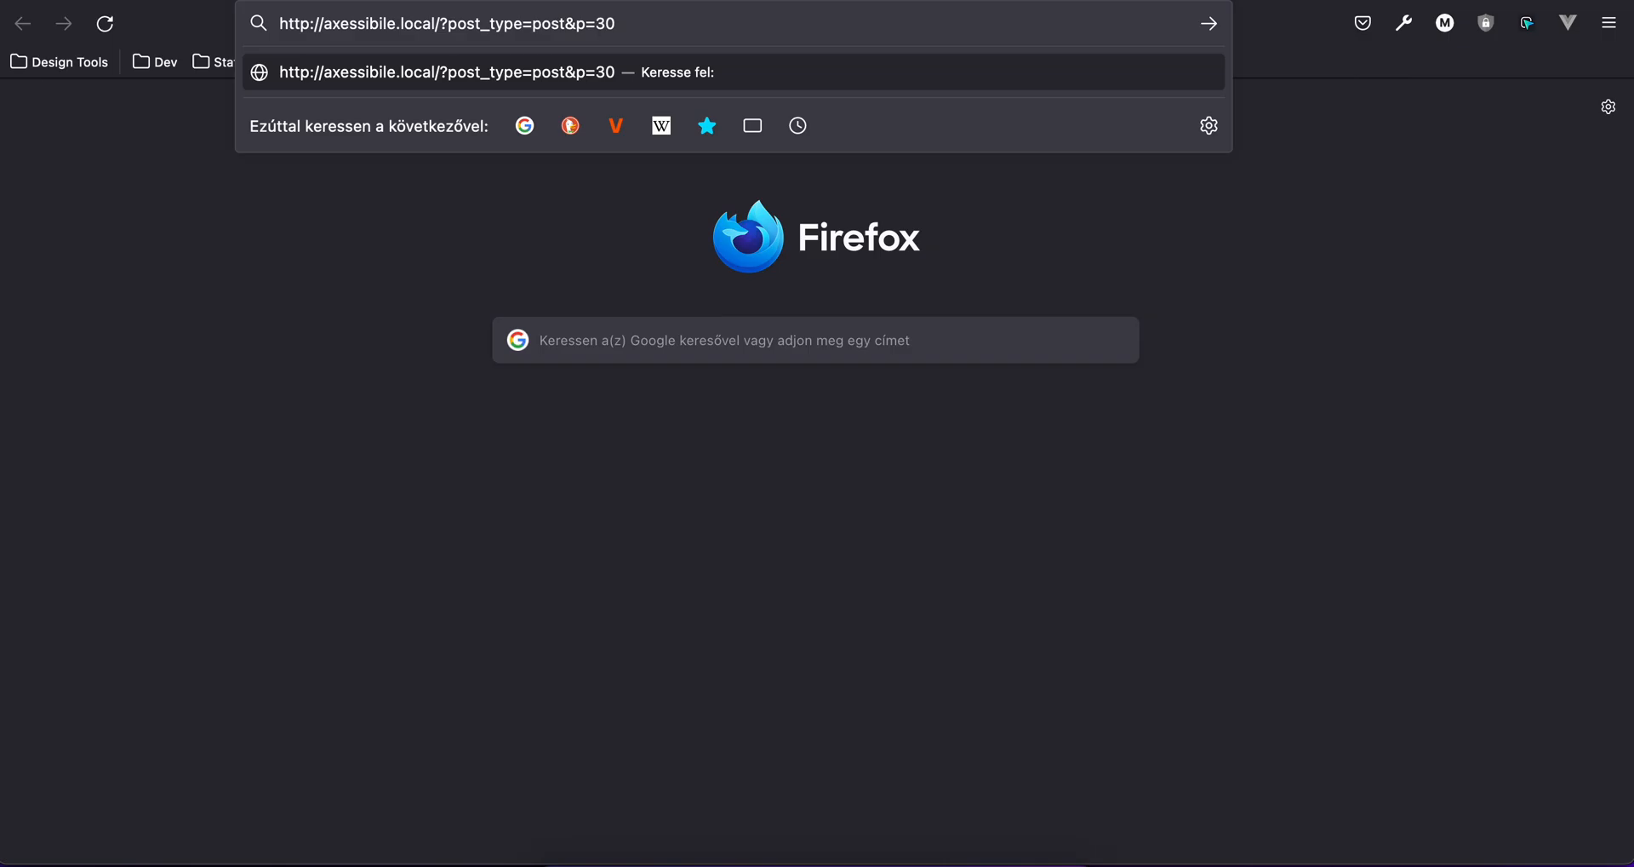
{"action": "key", "text": "Return"}
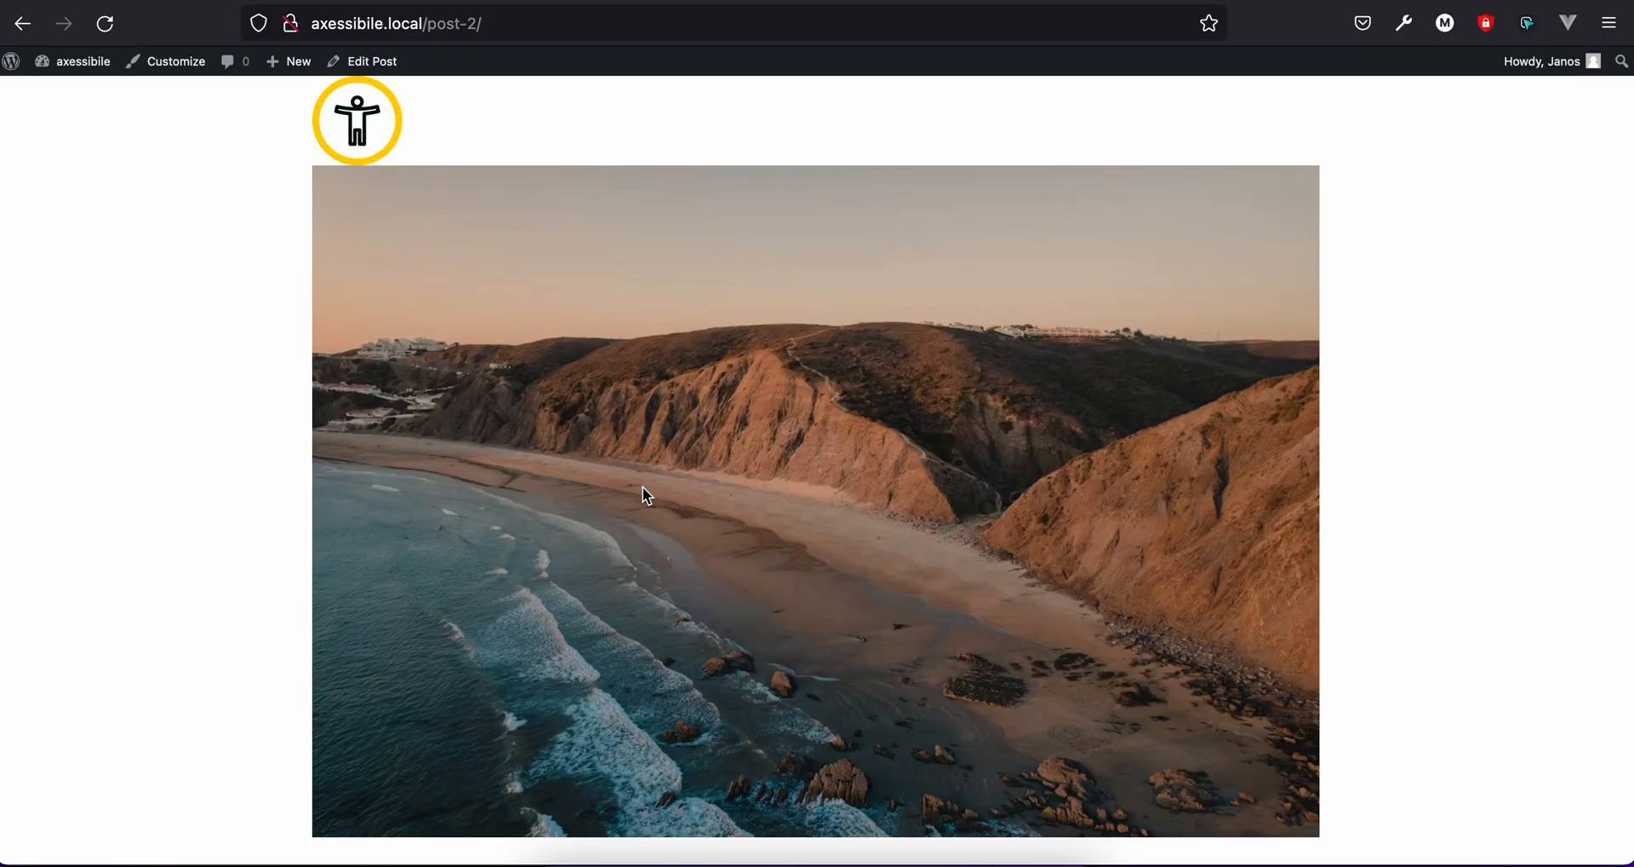
Test the copy button under Post #1 by opening its copied link in a new tab, and return to the post list
{"action": "left_click", "coordinate": [590, 1]}
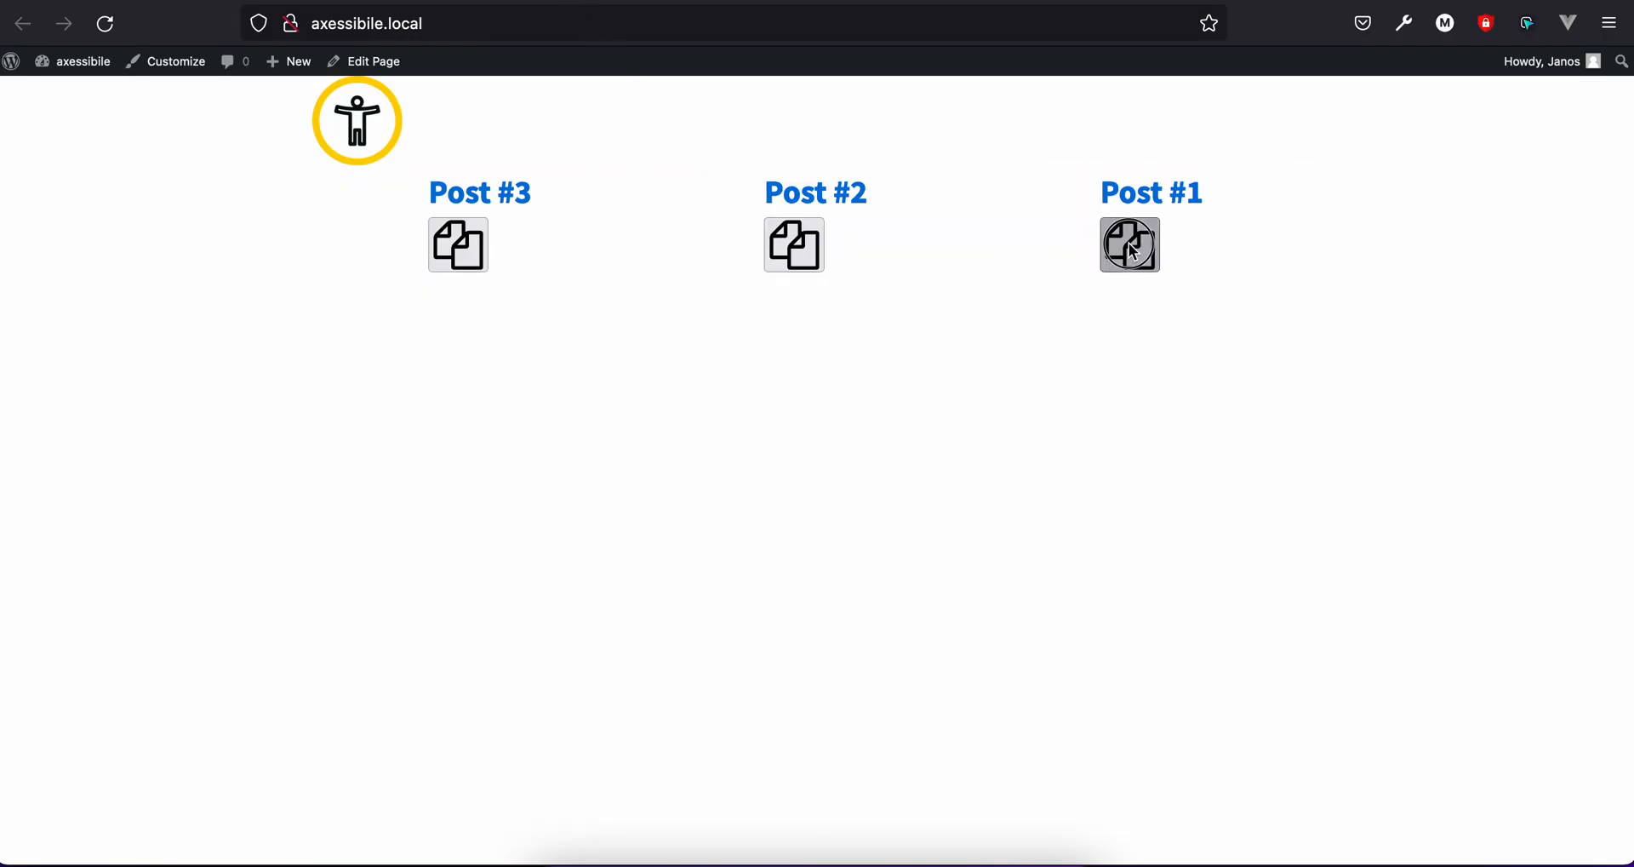
{"action": "key", "text": "super+t"}
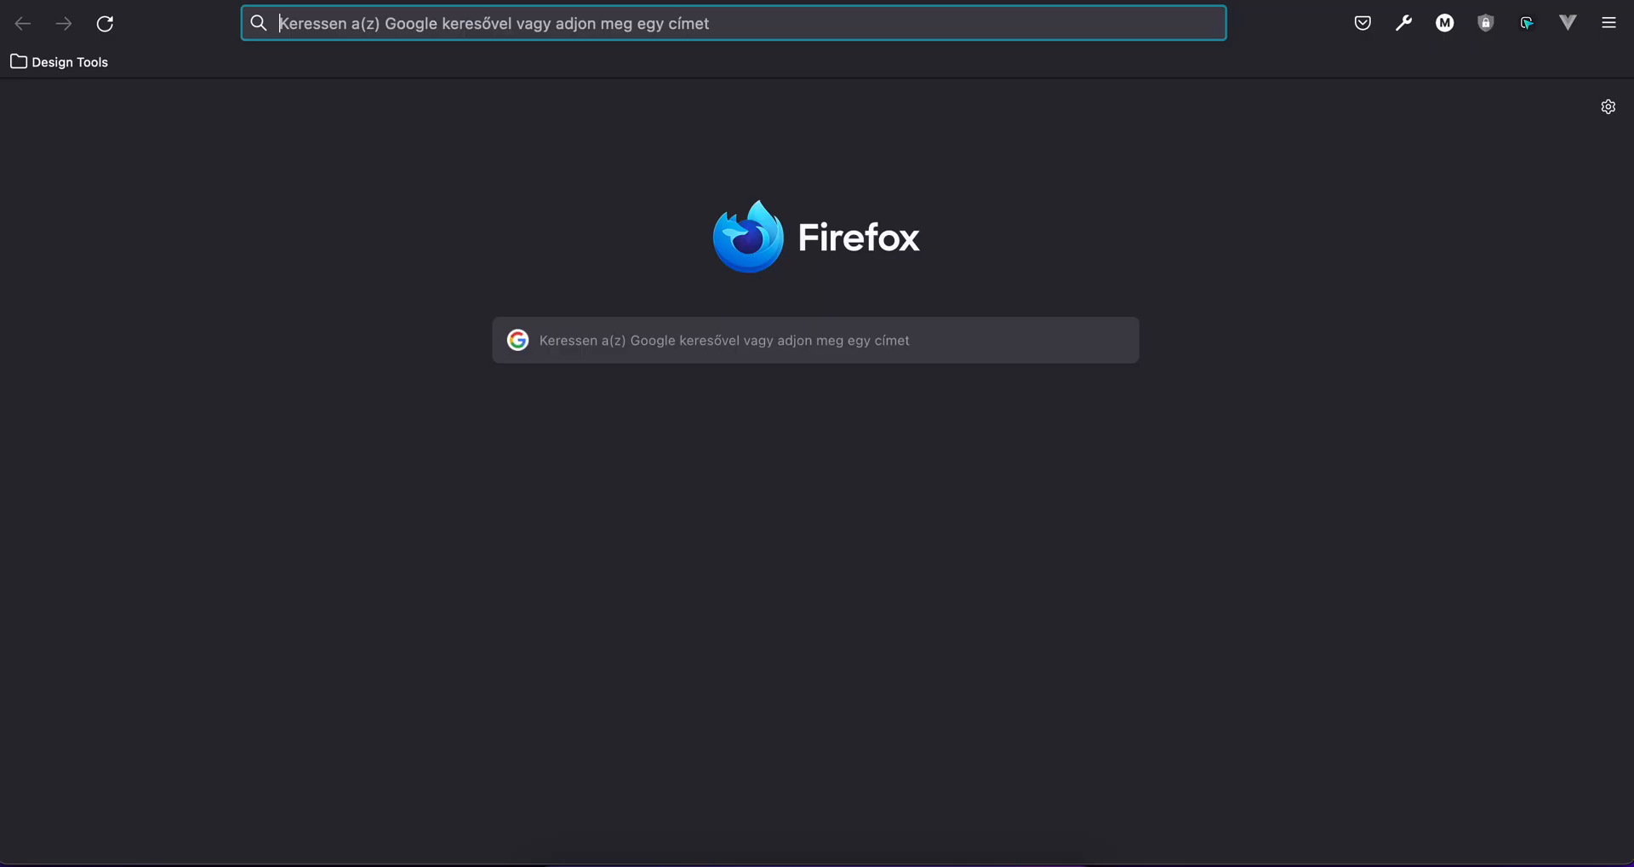
{"action": "type", "text": "http://axessibile.local/?post_type=post&p=1"}
{"action": "key", "text": "Return"}
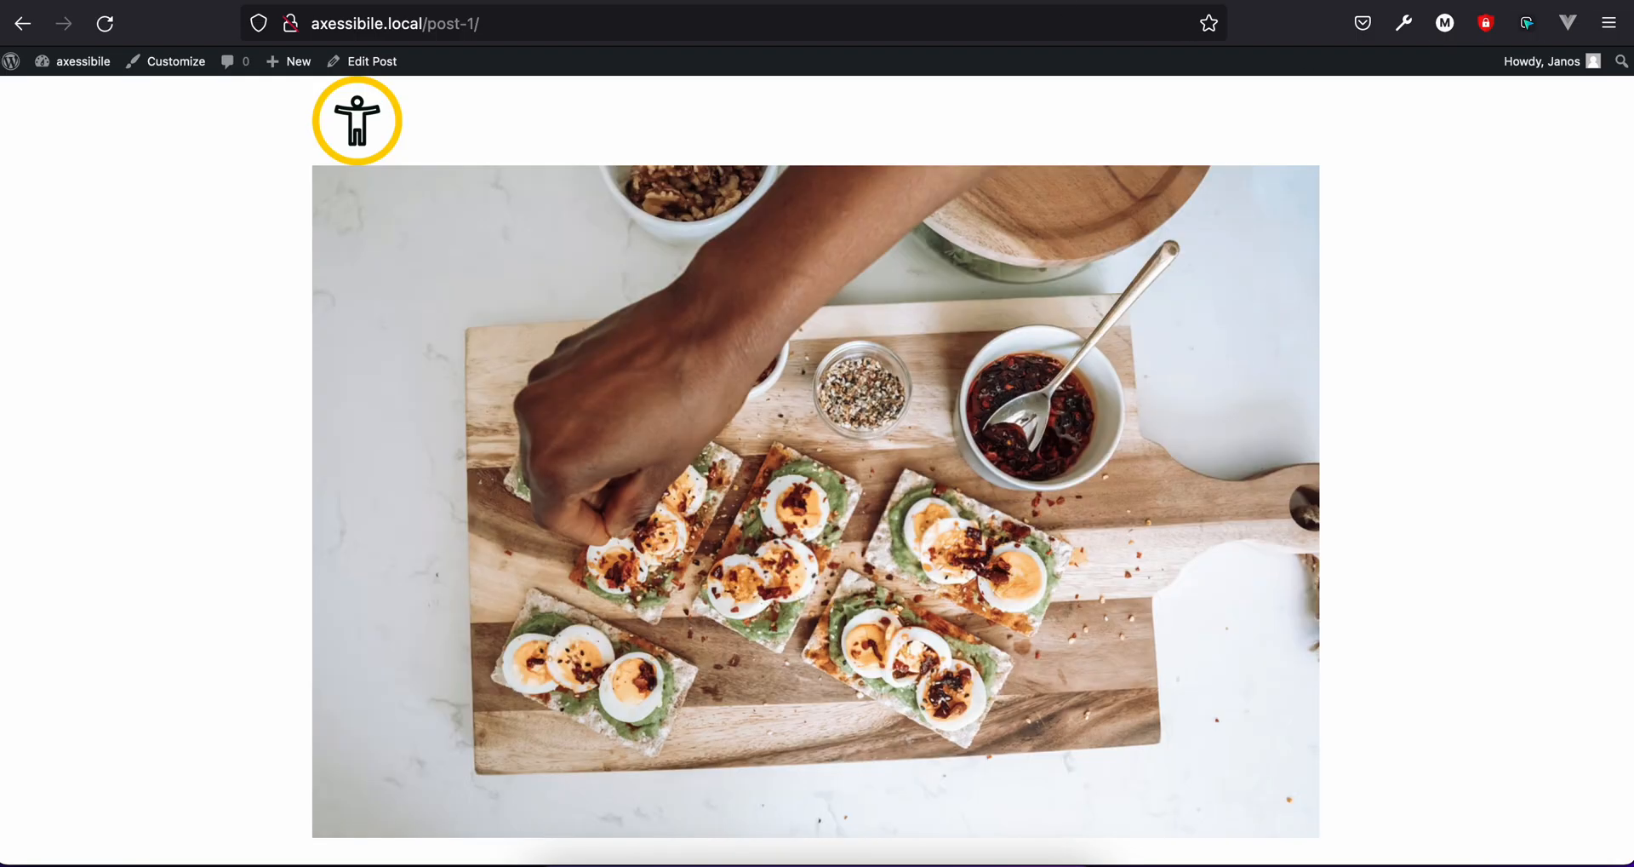
{"action": "key", "text": "super+w"}
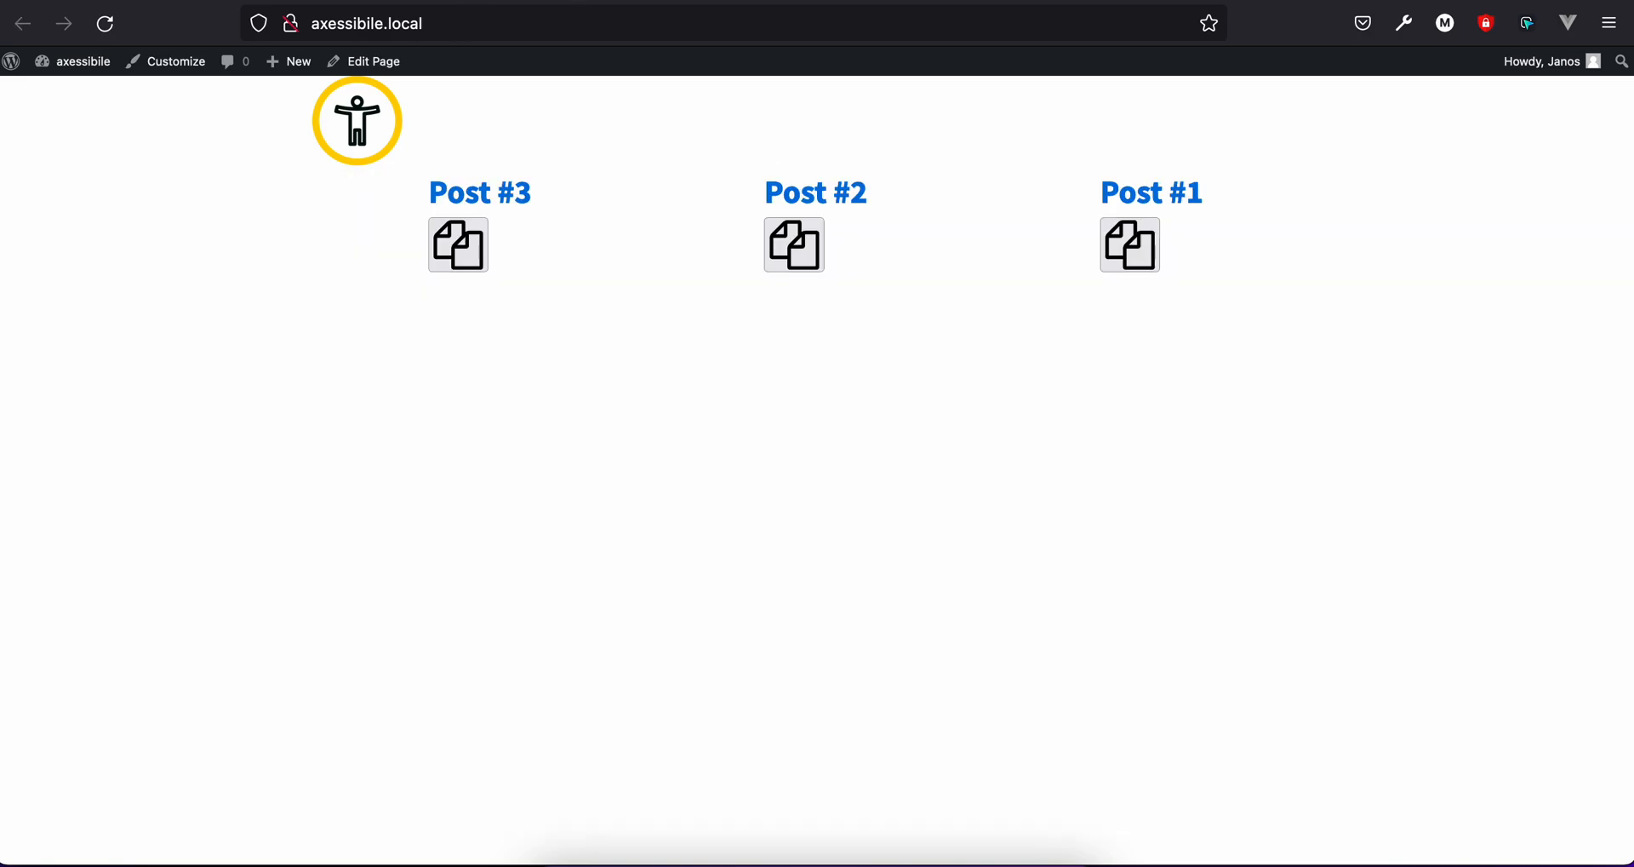
{"action": "key", "text": "Return"}
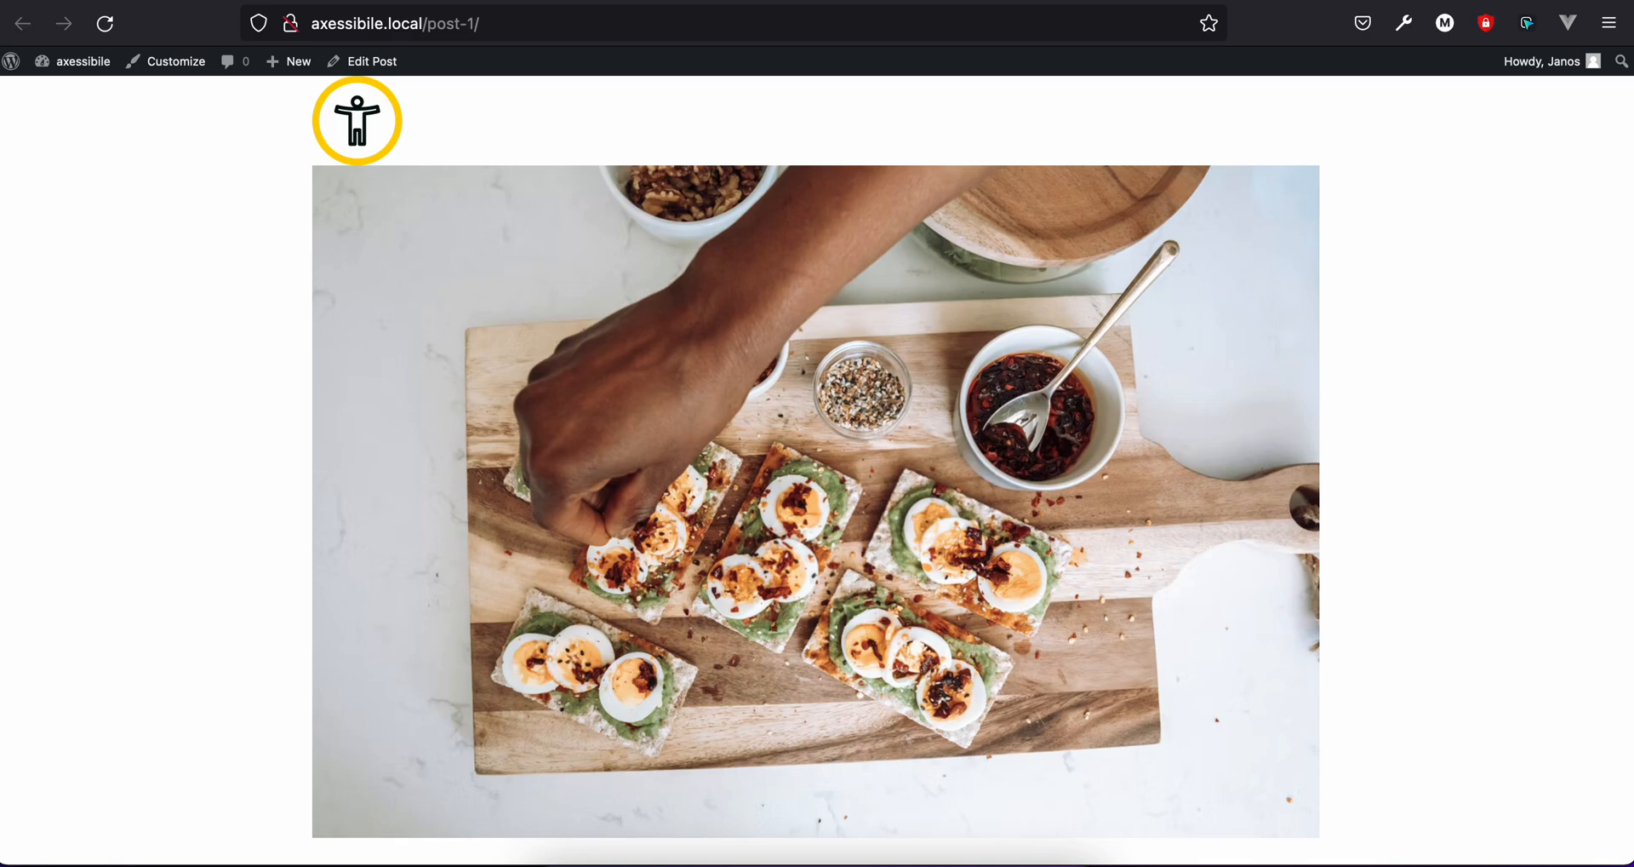
{"action": "left_click", "coordinate": [561, 0]}
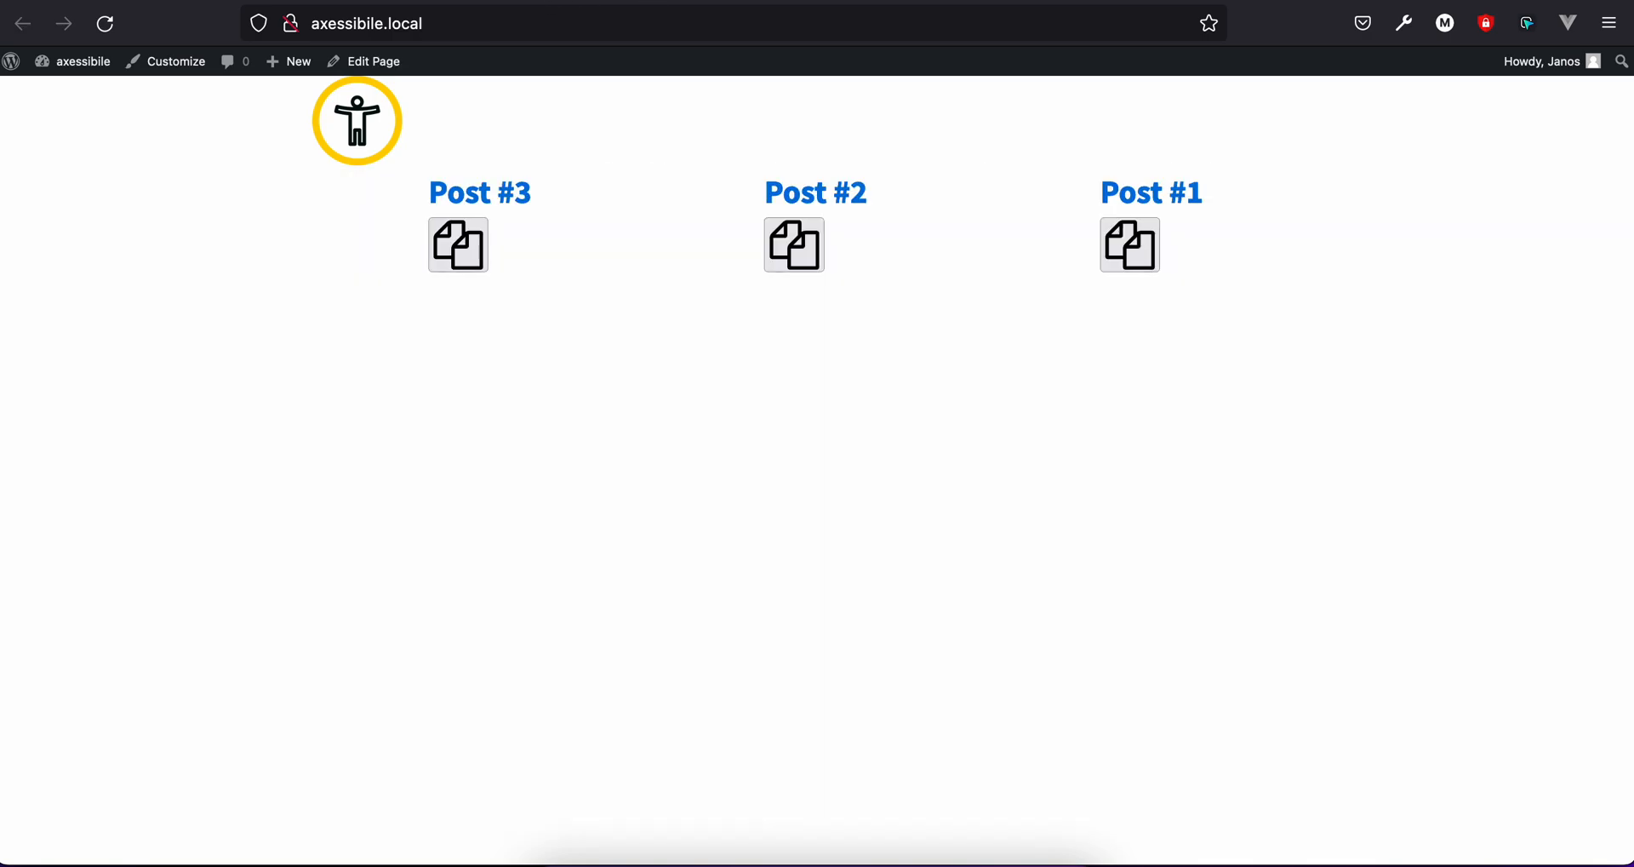